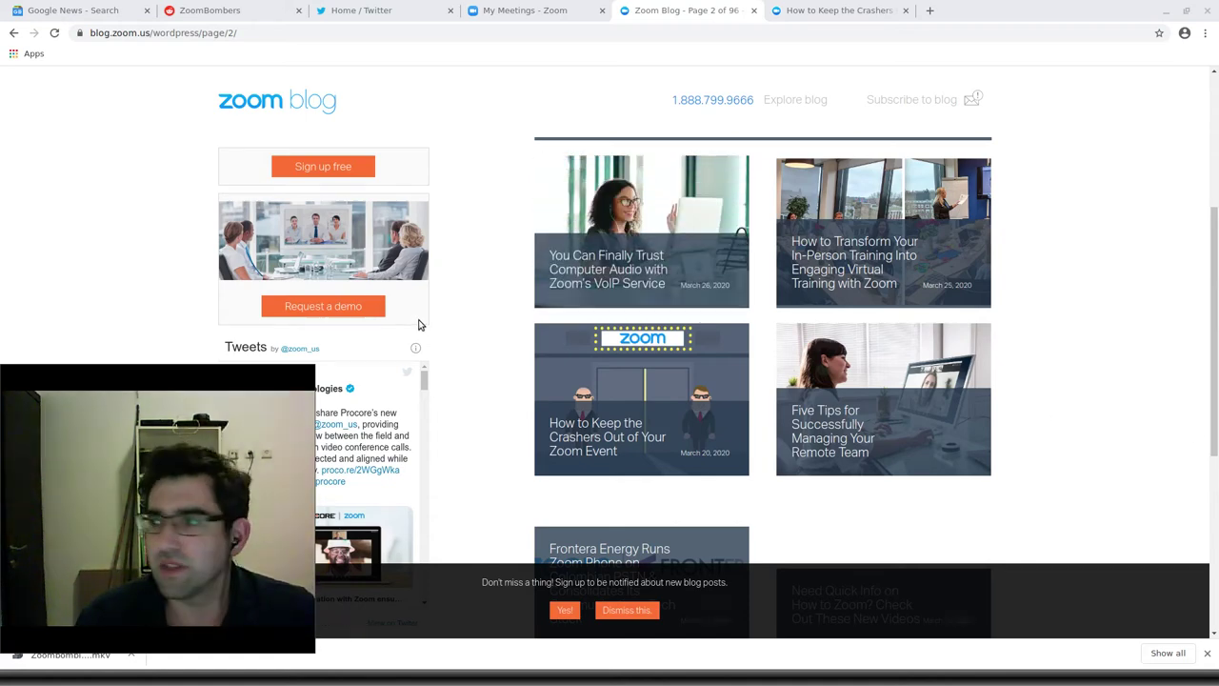
Review the Google News search results for "zoombombing" from the first headline
left_click(94, 11)
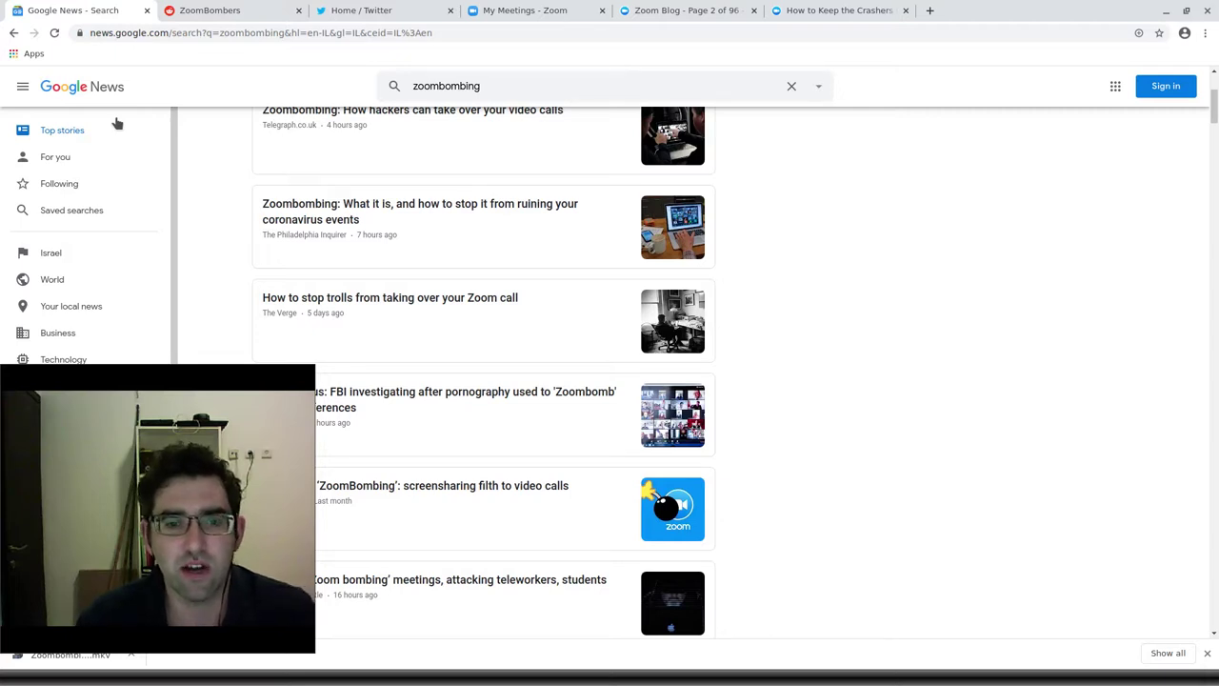
scroll(857, 384, "up", 3)
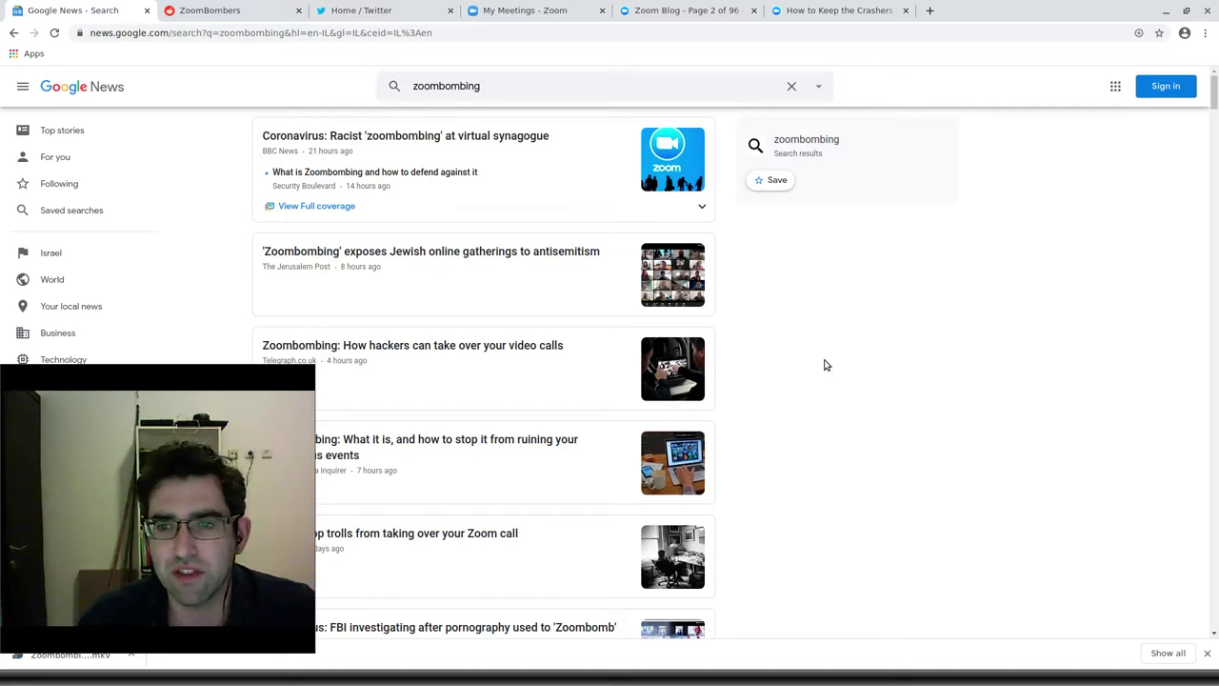
left_click(624, 84)
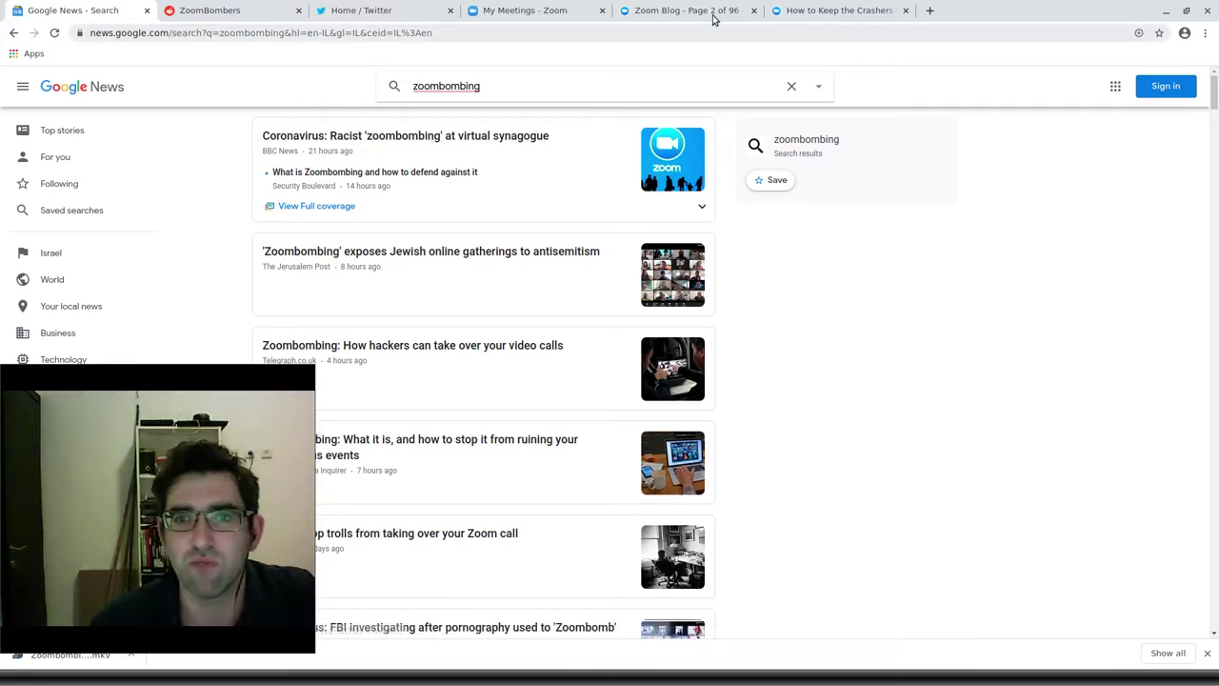
Open the Zoom blog article "How to Keep the Crashers Out of Your Zoom Event" and read its introductory reminders on hosting public events
left_click(792, 11)
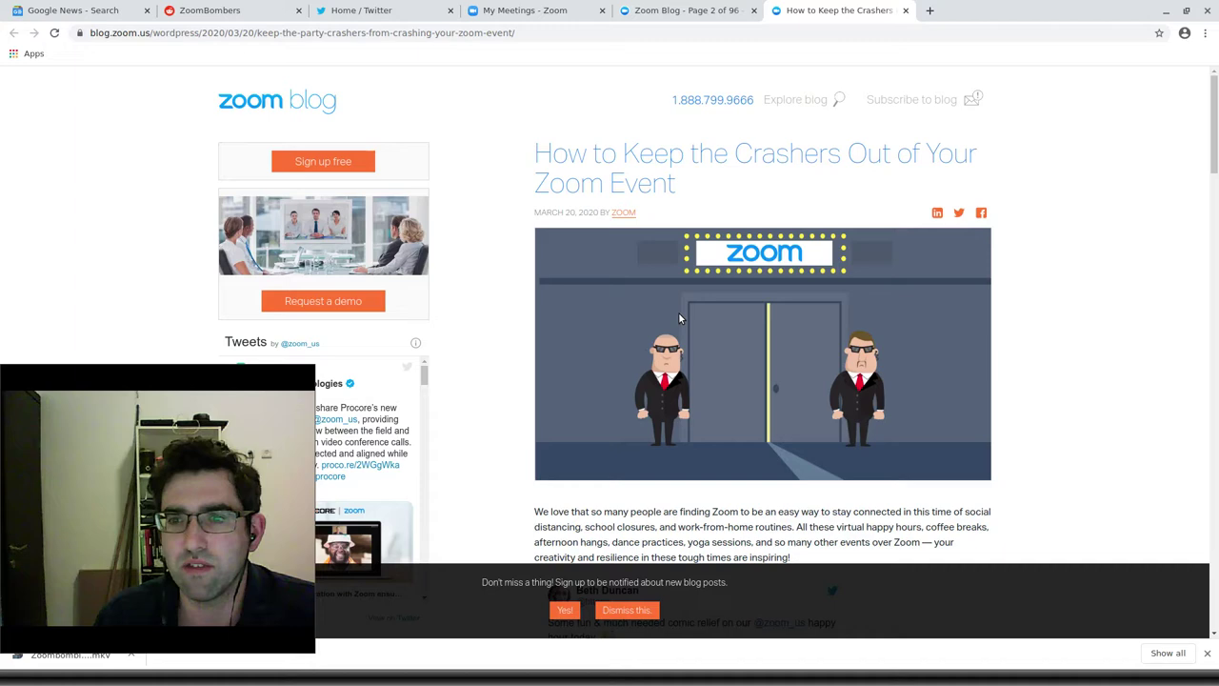
scroll(709, 279, "down", 3)
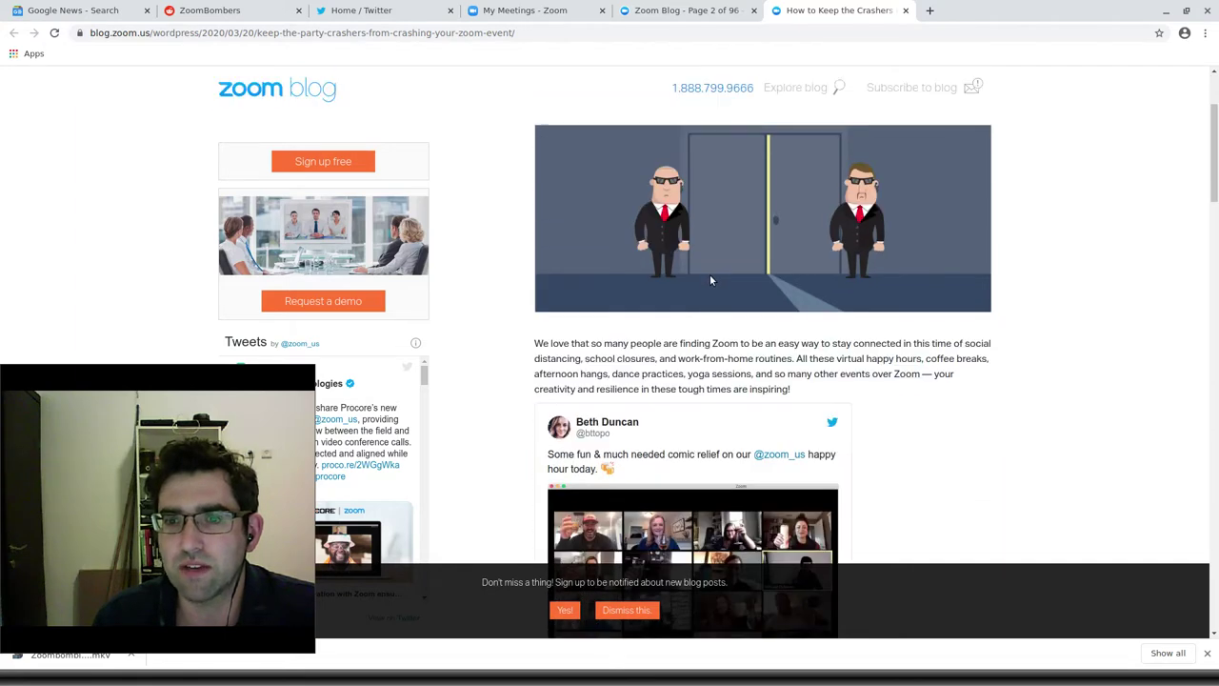
scroll(708, 279, "down", 6)
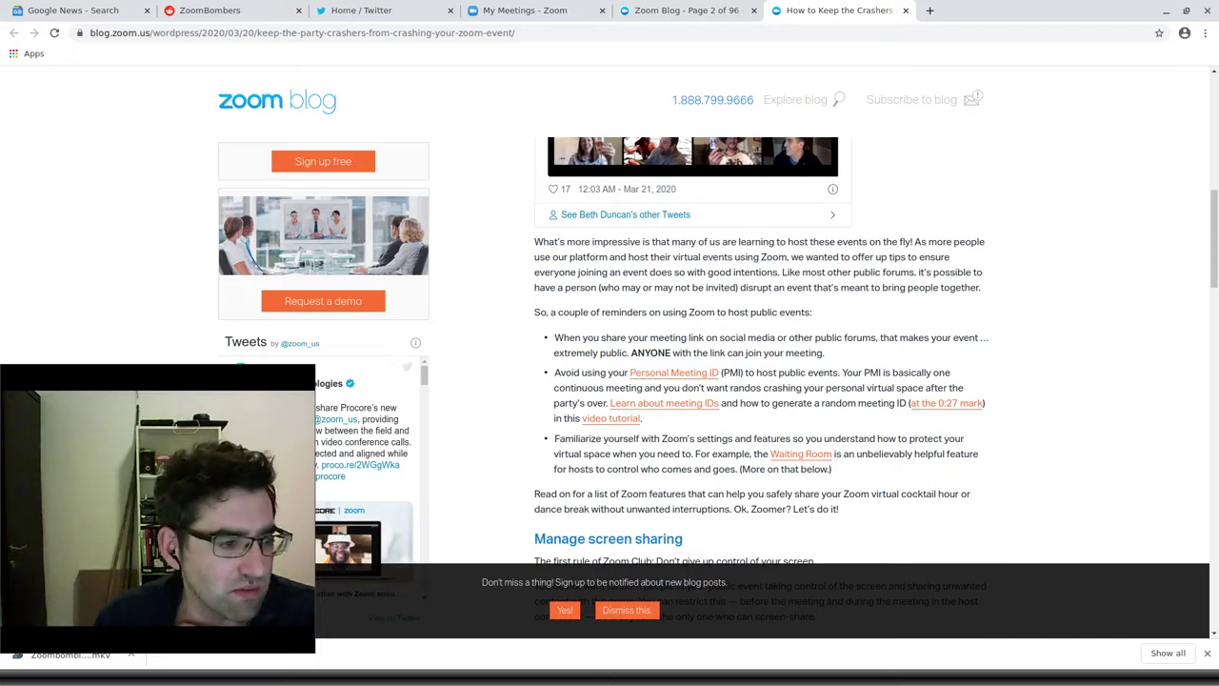
Switch to the Zoom desktop client, move its window clear of the screen's upper edge, and start a new meeting
key("alt+Tab")
left_click_drag(1082, 9, 1084, 89)
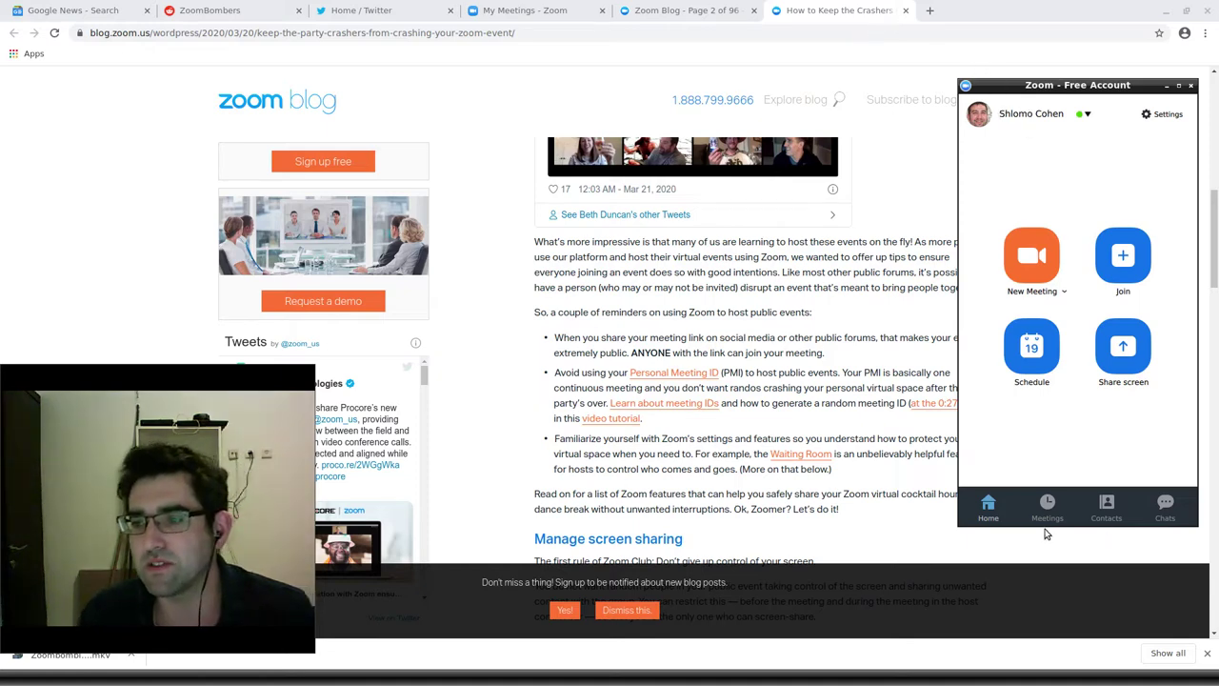
left_click(1062, 292)
left_click(1042, 267)
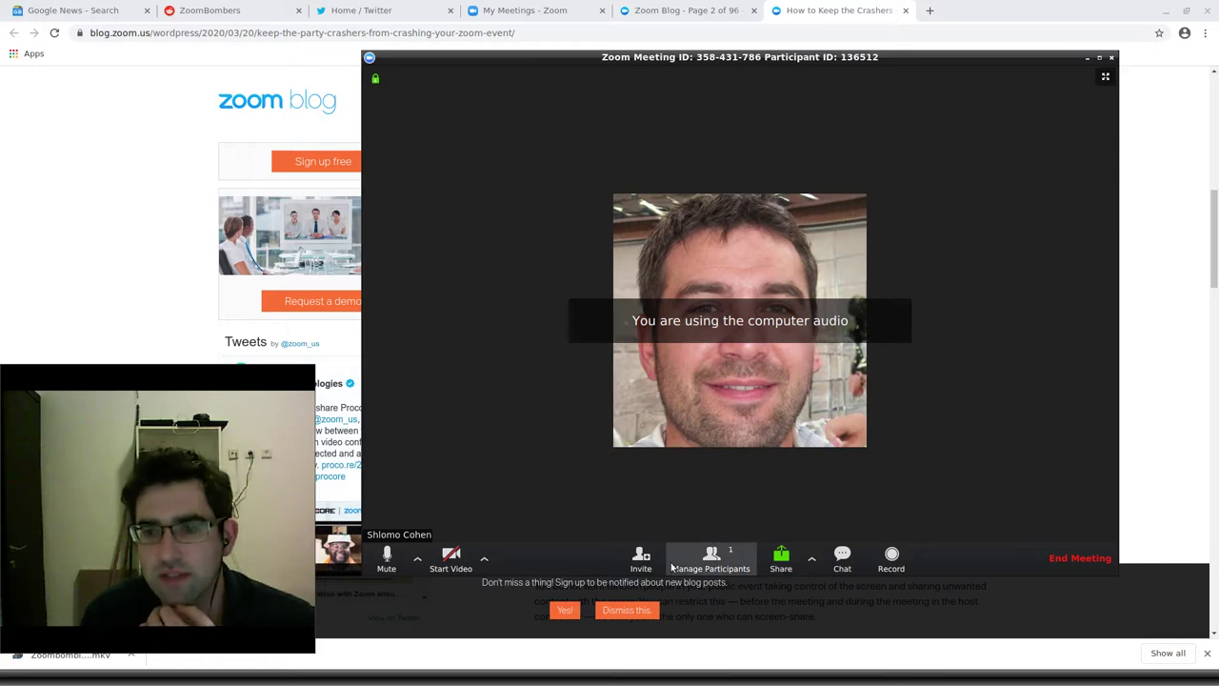
Copy the meeting invitation and paste it, including the join link, meeting ID and meeting password, into the untitled Kate document
left_click(651, 569)
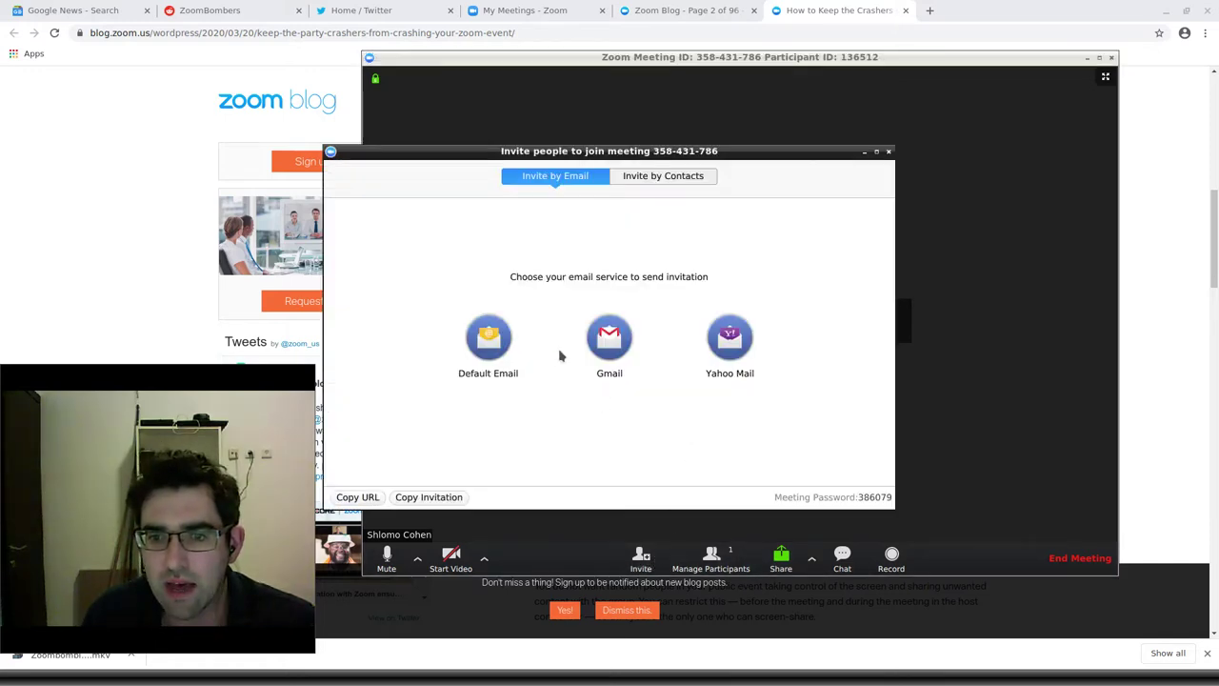
left_click(440, 501)
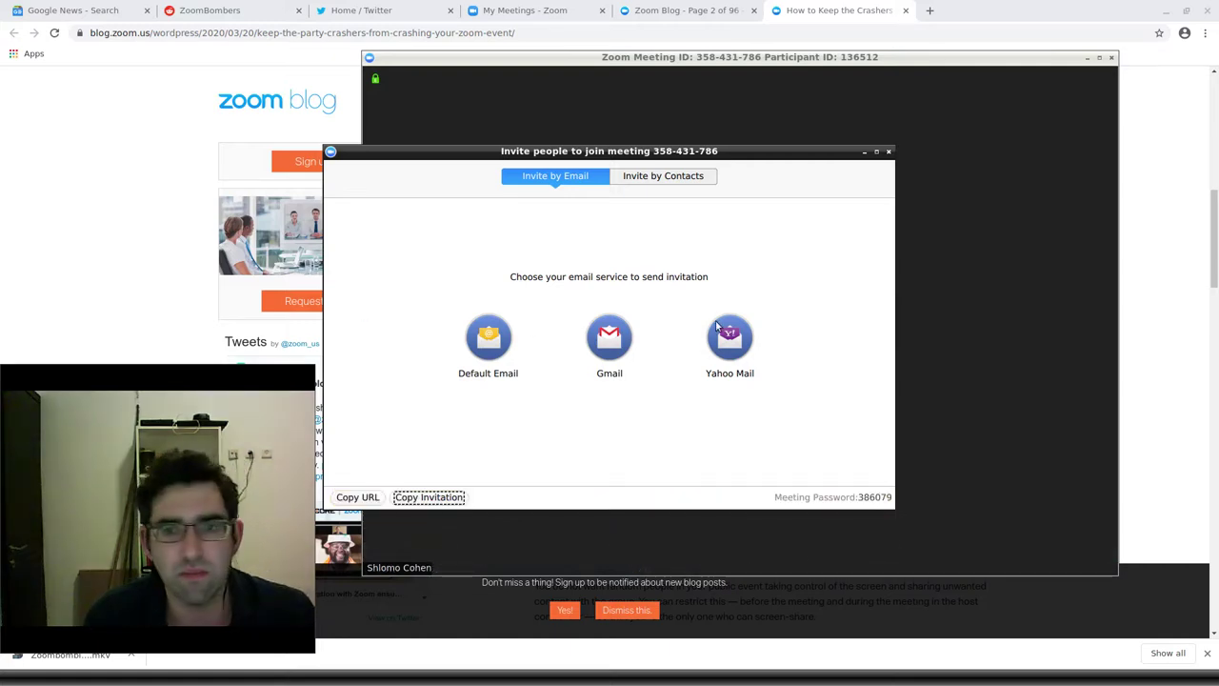
key("alt+Tab")
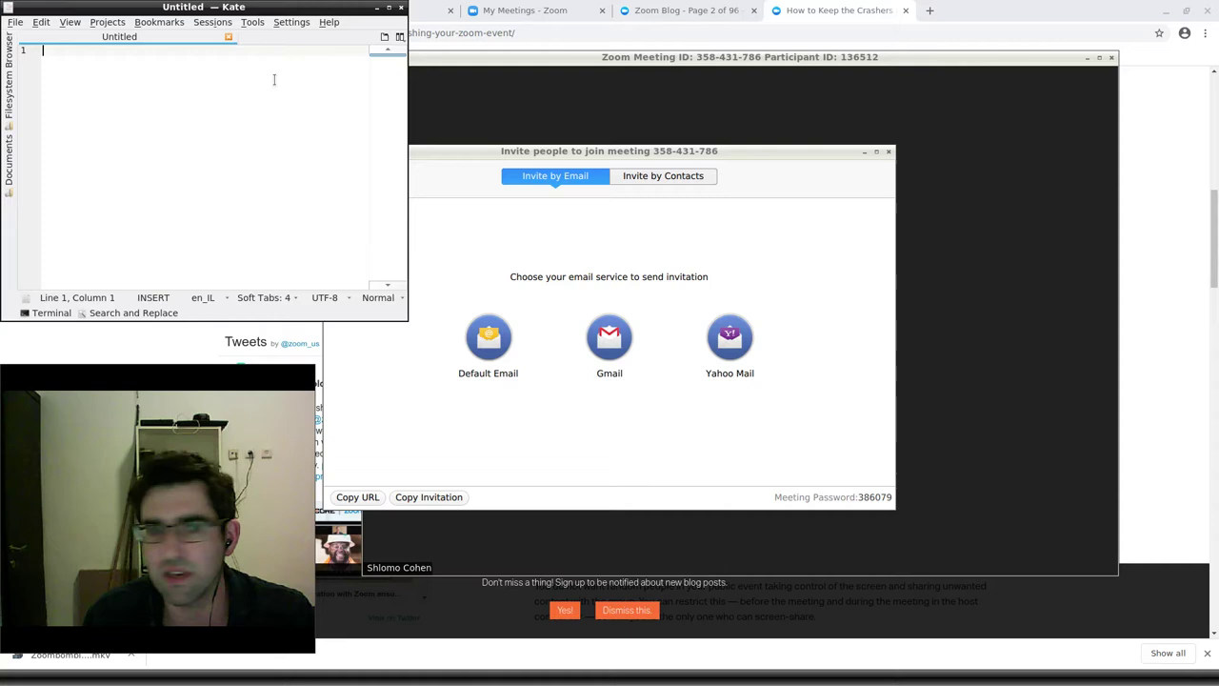
key("ctrl+v")
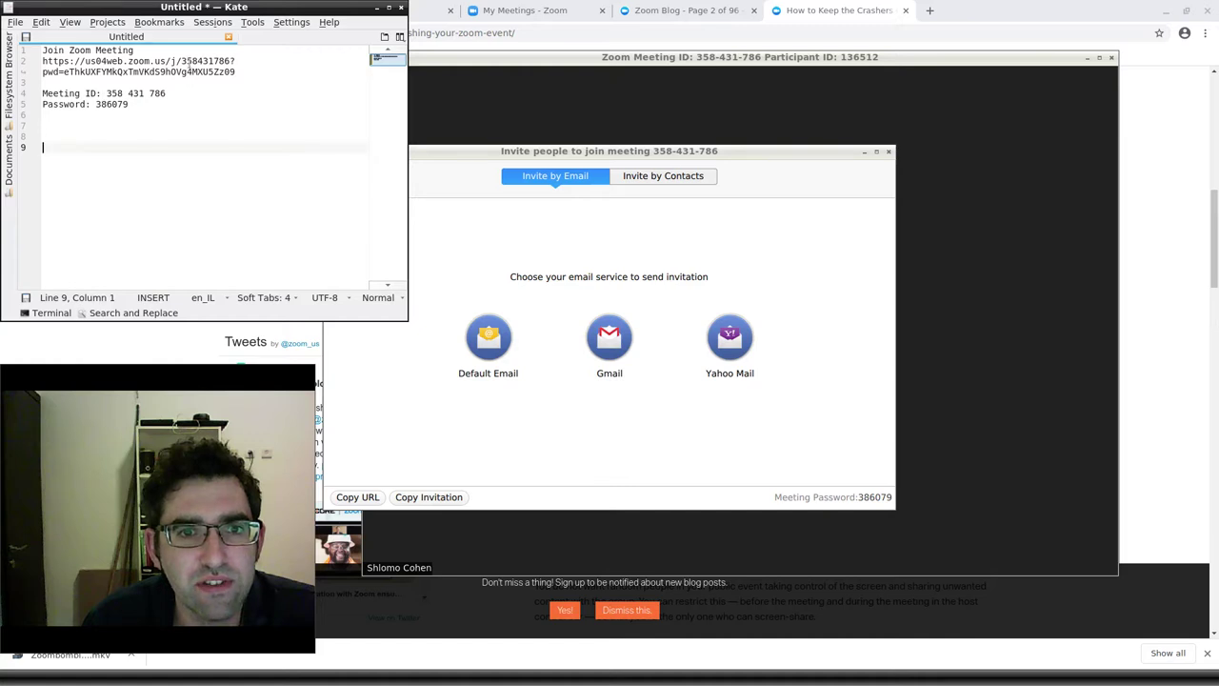
Maximize the Kate window containing the pasted invitation
left_click_drag(181, 61, 232, 61)
left_click(176, 115)
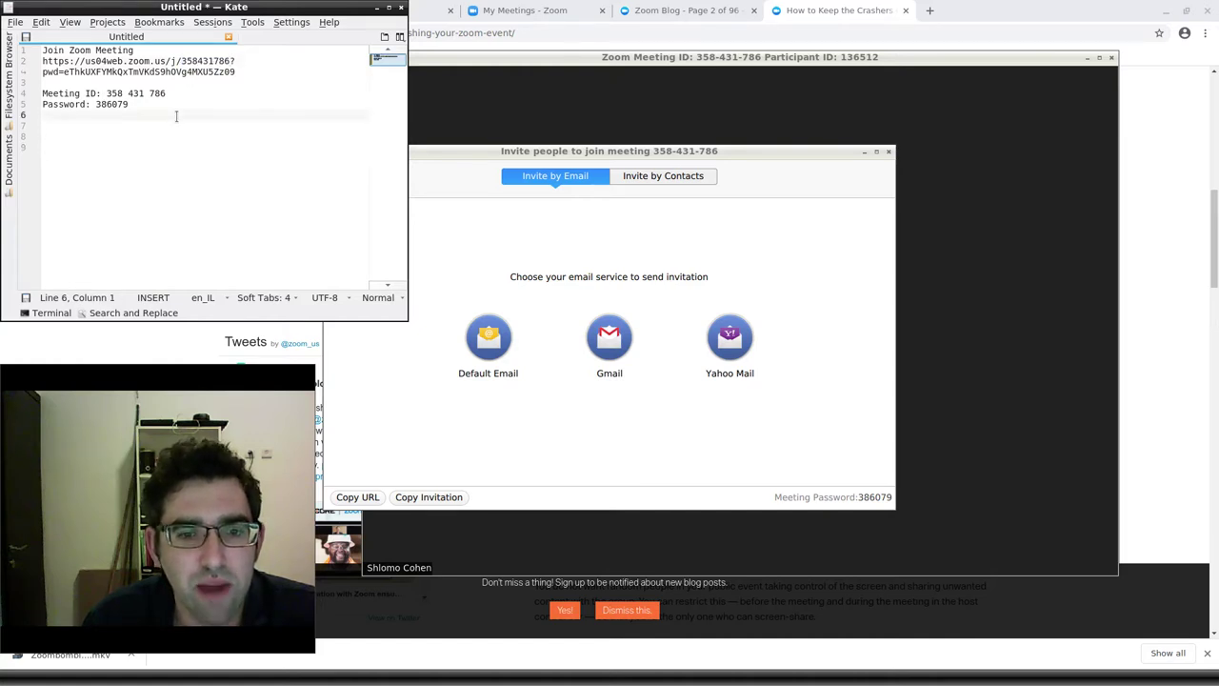
left_click_drag(264, 12, 503, 173)
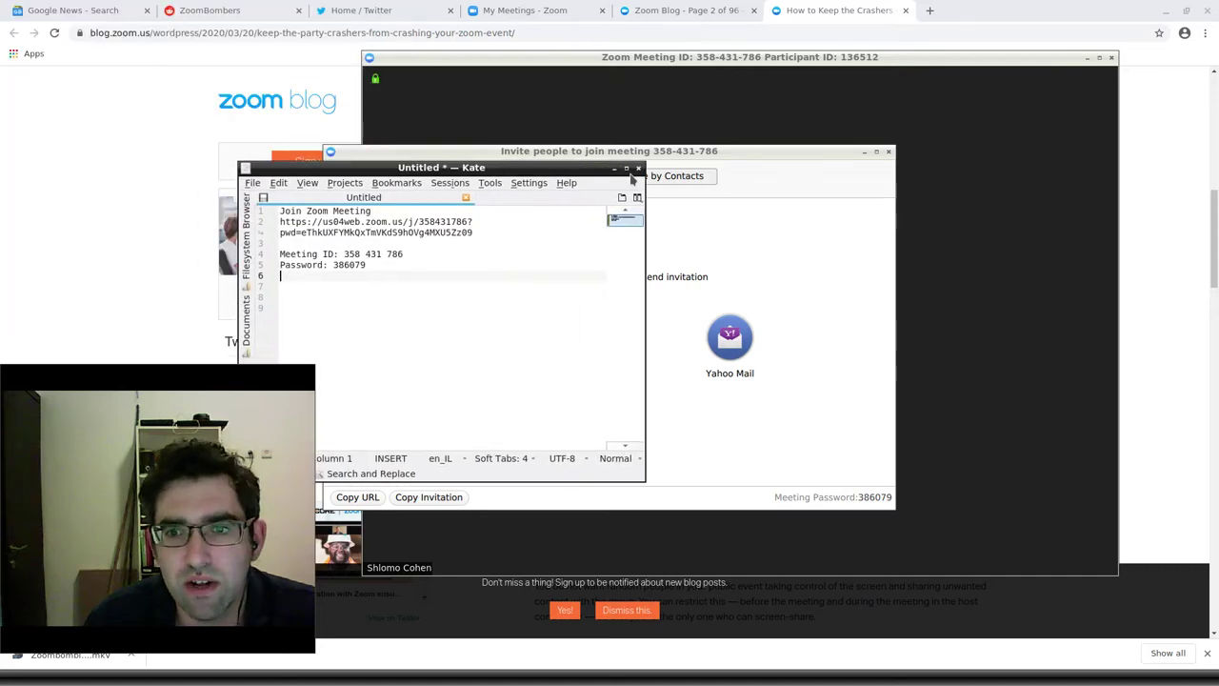
left_click(627, 168)
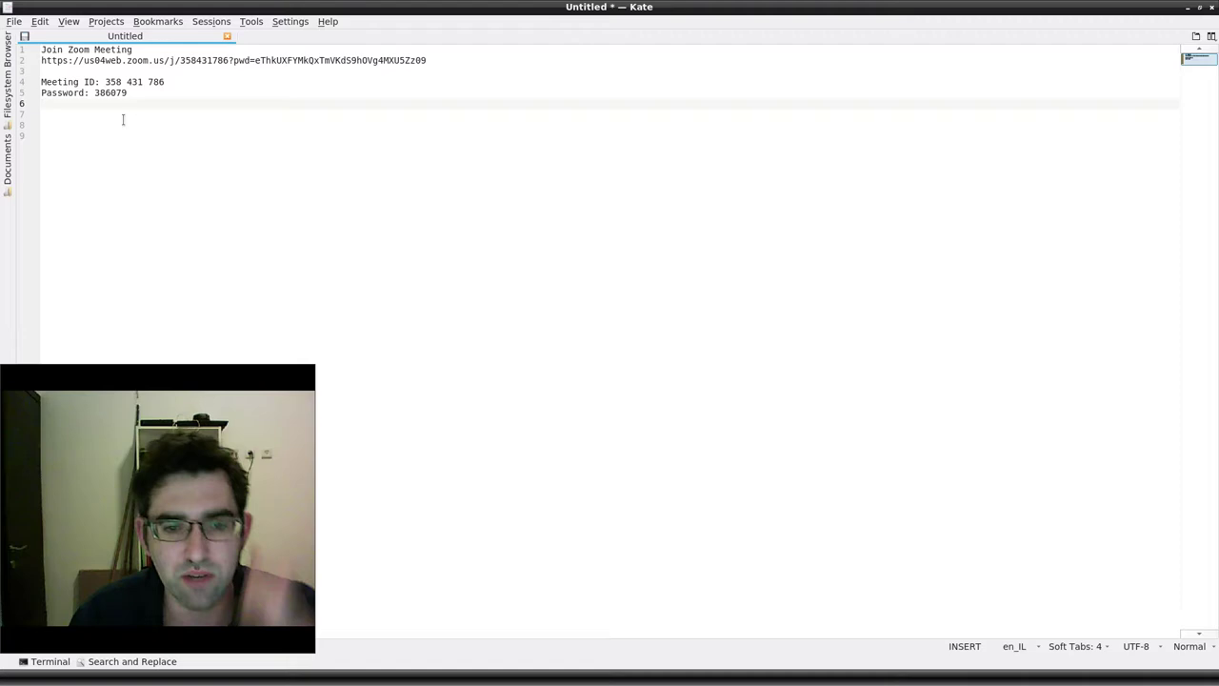
Highlight the server address and the meeting ID portion of the join link to examine its structure
triple_click(42, 64)
left_click(59, 65)
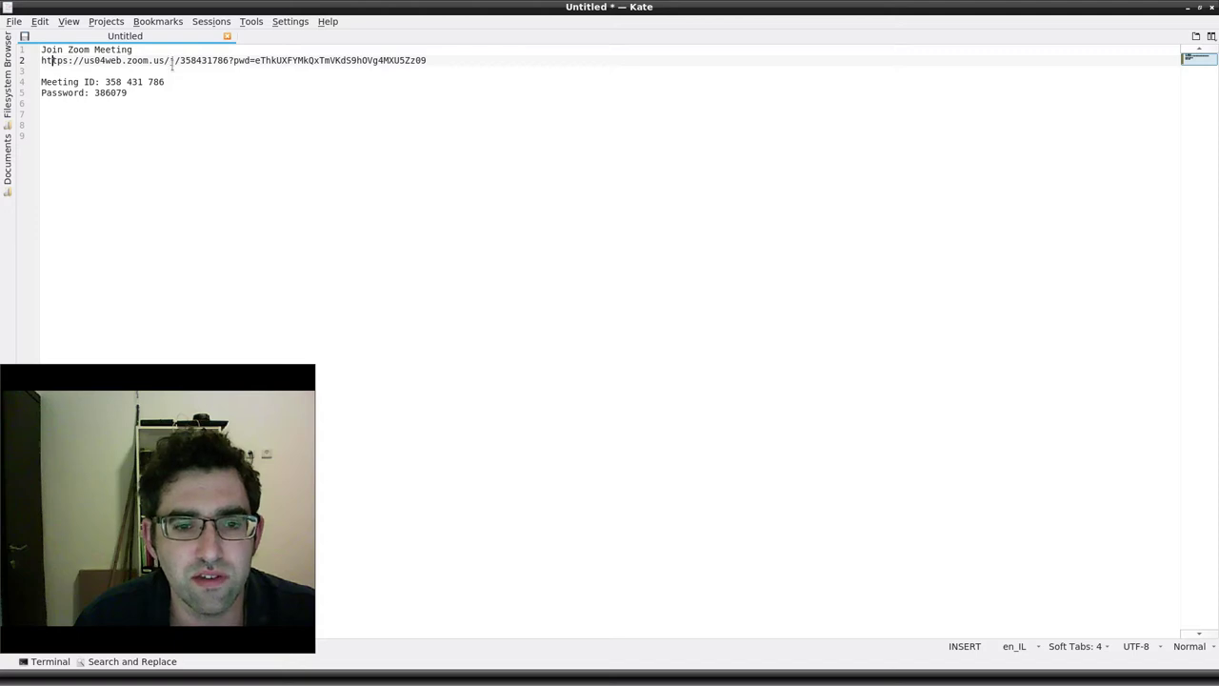
left_click_drag(42, 61, 169, 60)
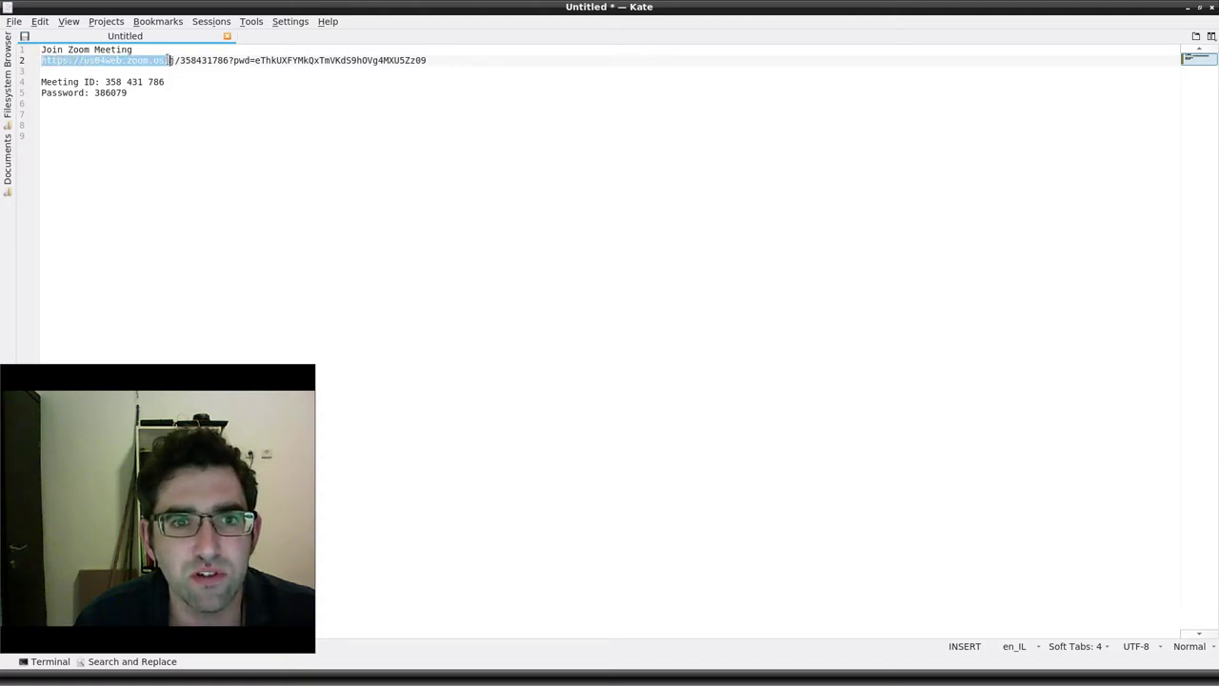
left_click(169, 60)
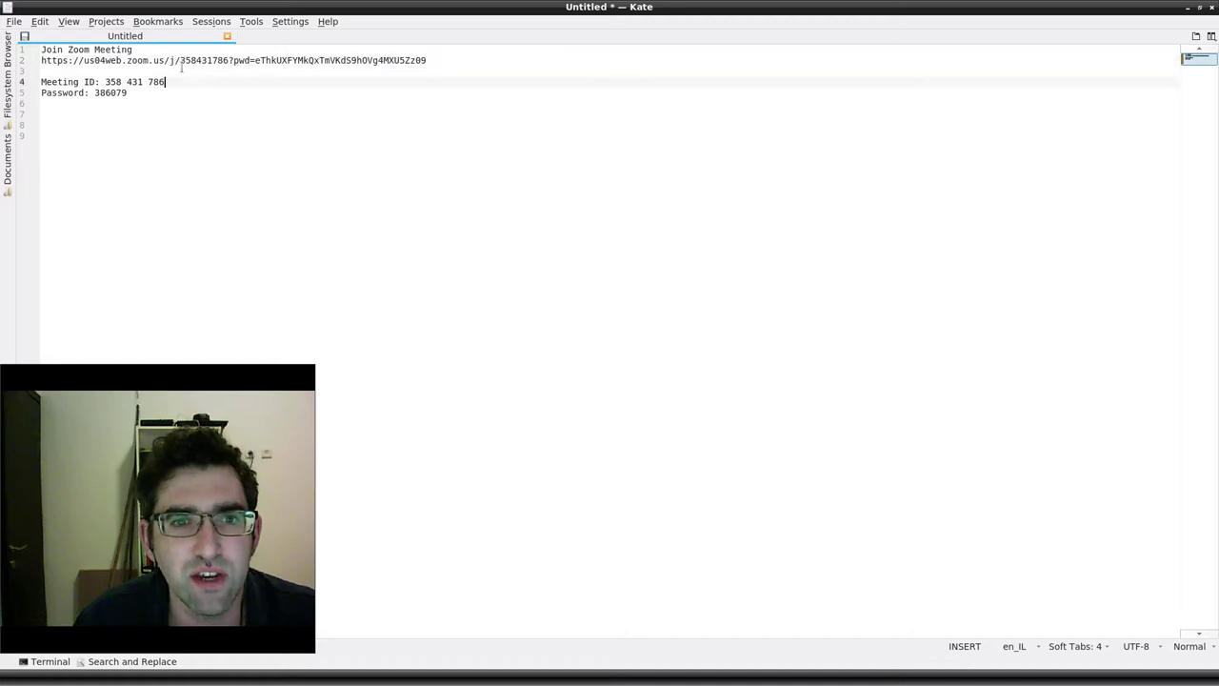
left_click_drag(179, 60, 228, 60)
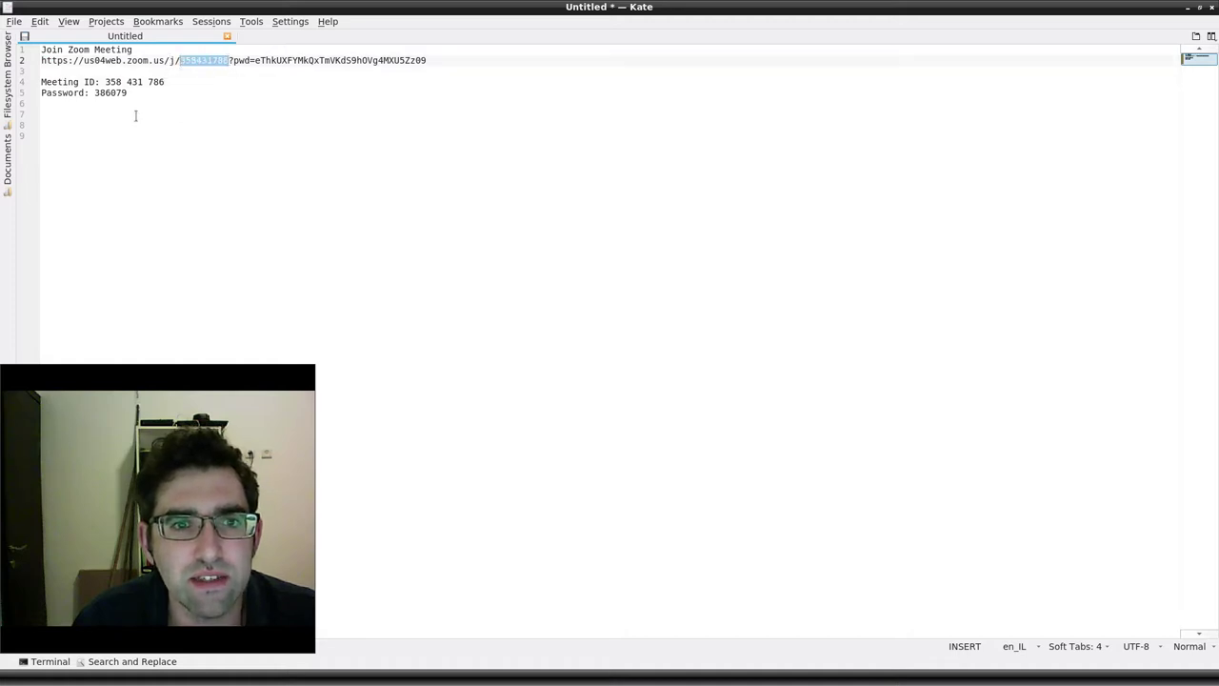
left_click(212, 123)
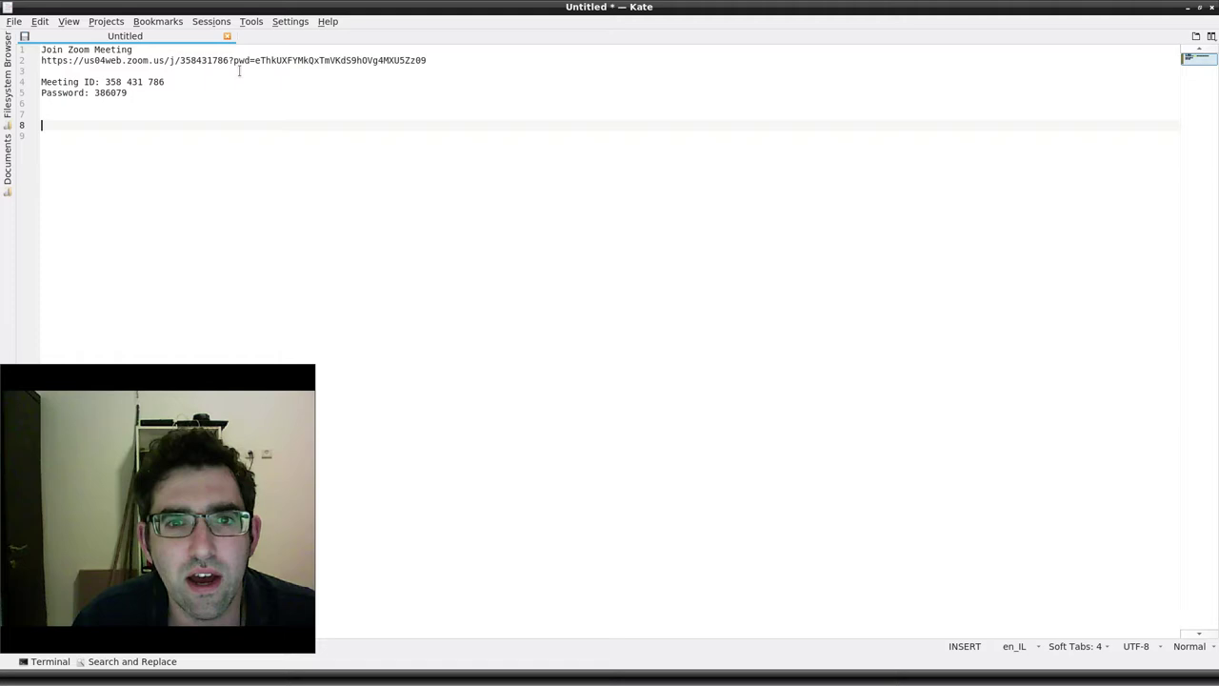
Highlight the pwd parameter in the join link and the separate meeting password to compare them
left_click_drag(234, 70, 428, 60)
left_click(246, 60)
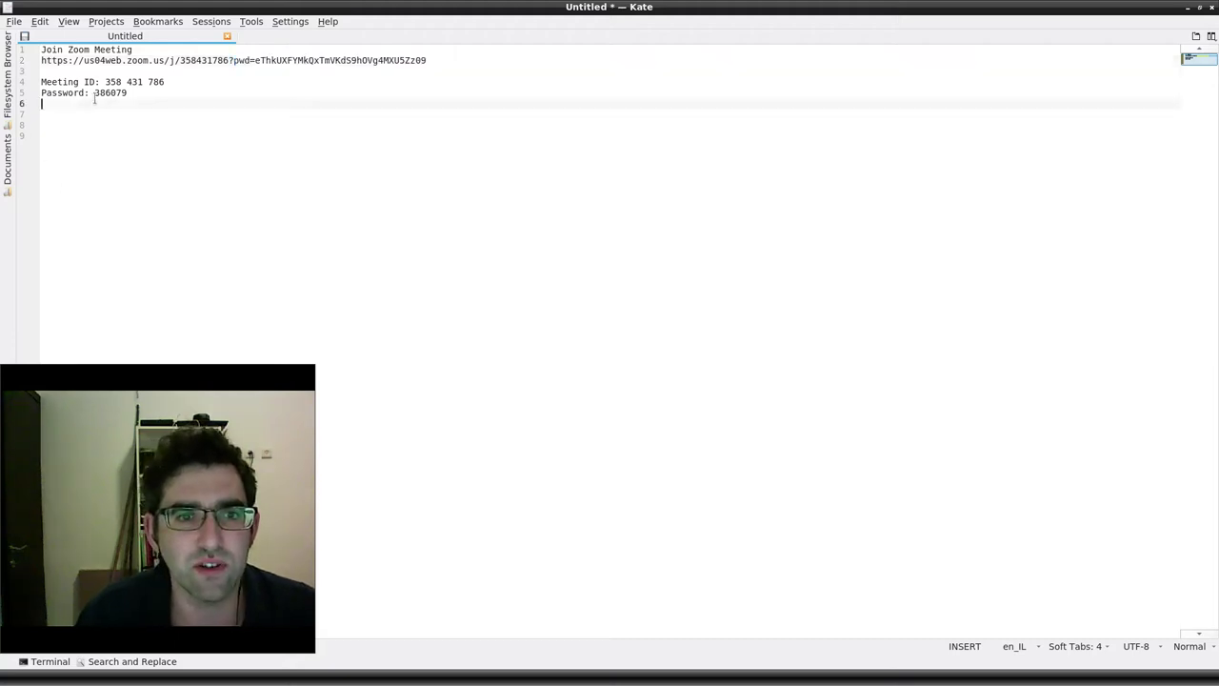
left_click_drag(94, 99, 133, 93)
left_click(139, 97)
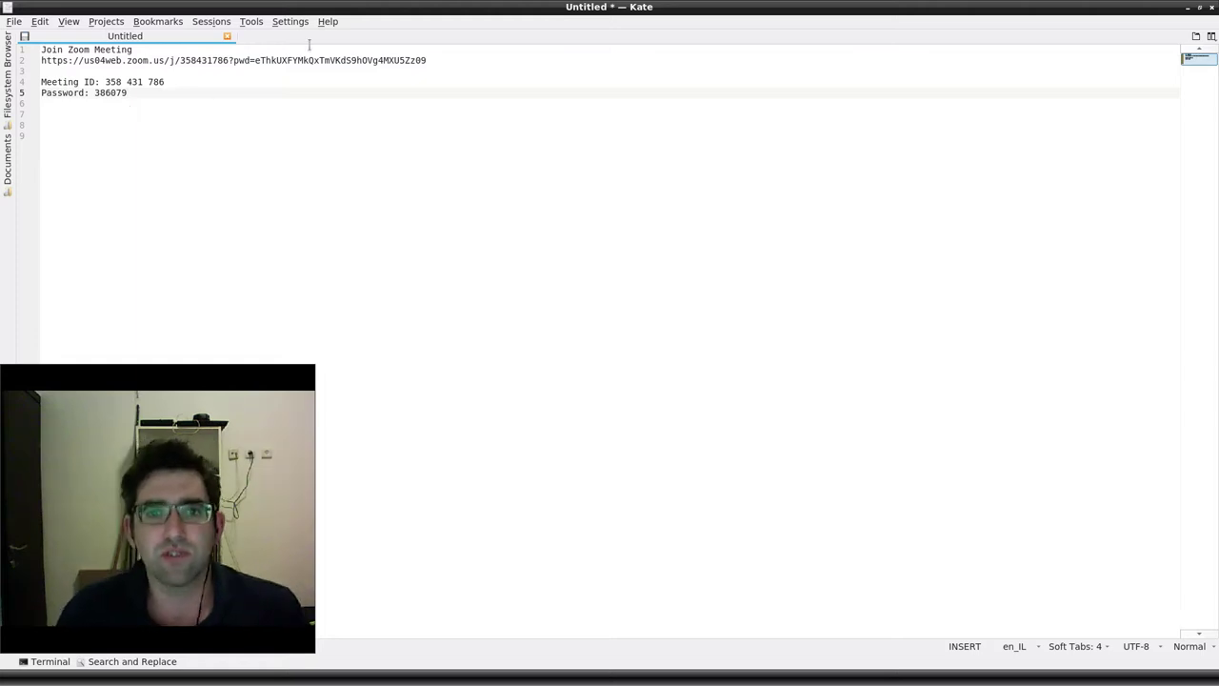
left_click_drag(445, 63, 411, 61)
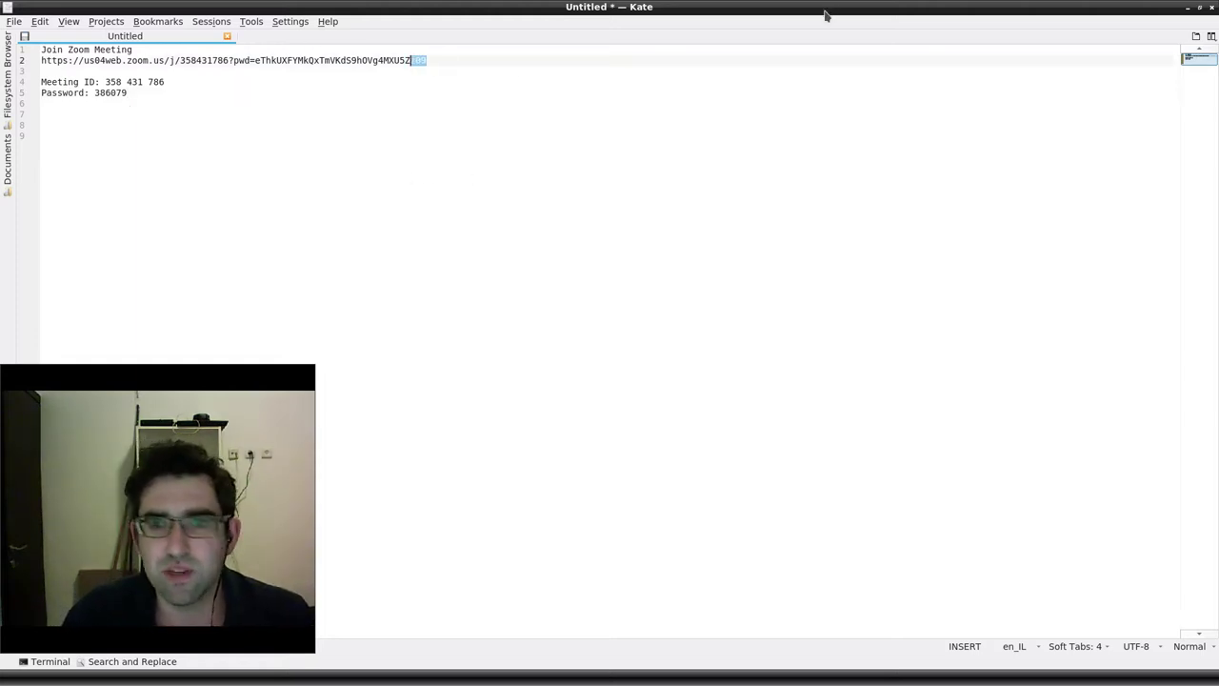
Minimize the text editor and the invitation window, and end the Zoom meeting for all participants
left_click(1187, 10)
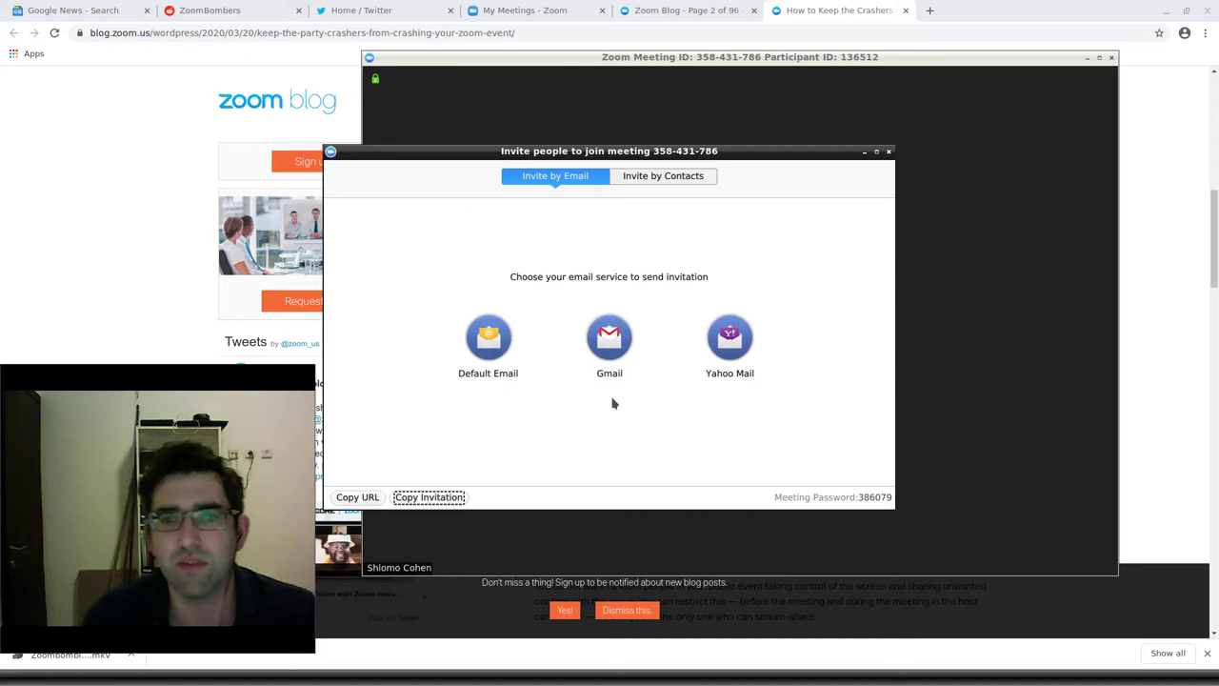
left_click(864, 153)
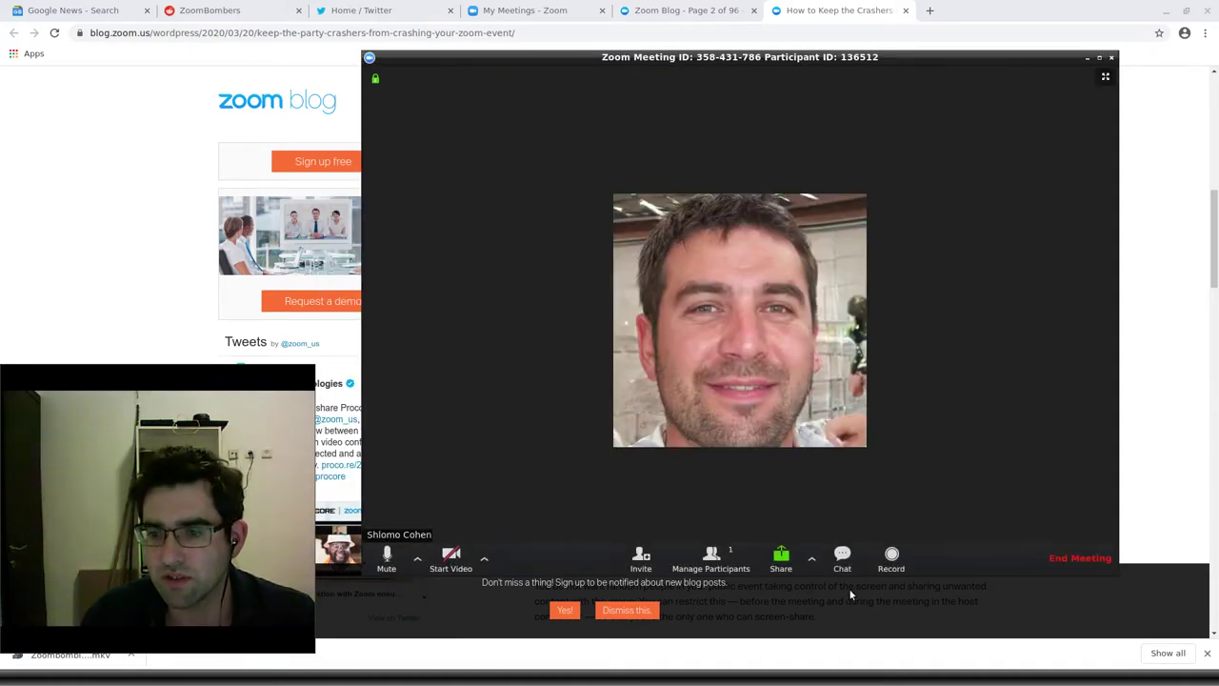
left_click(1073, 562)
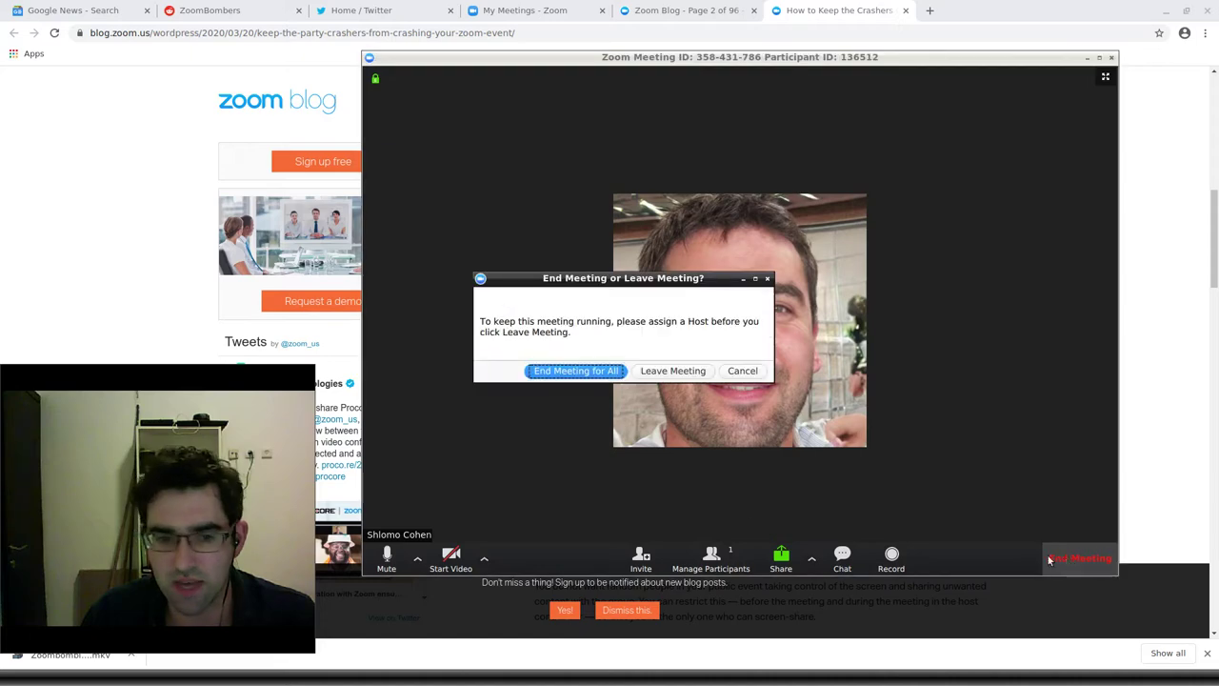
left_click(608, 377)
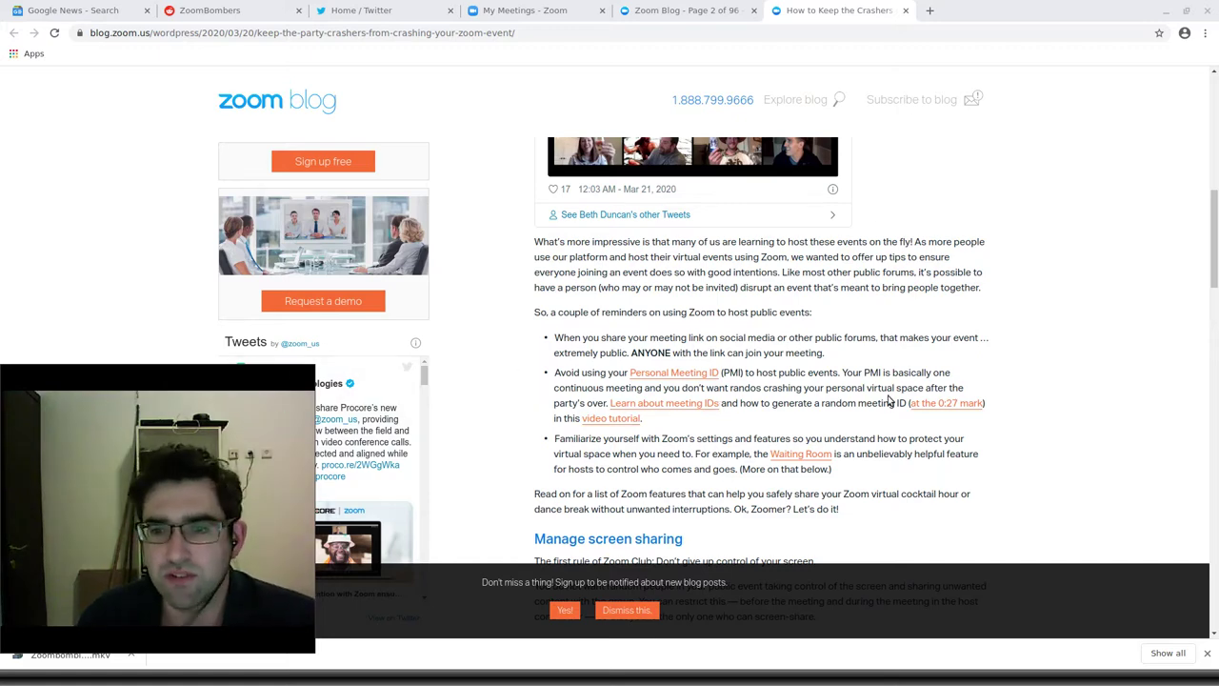
Read the blog article's advice on managing screen sharing, managing participants and using the Waiting Room
scroll(852, 311, "down", 3)
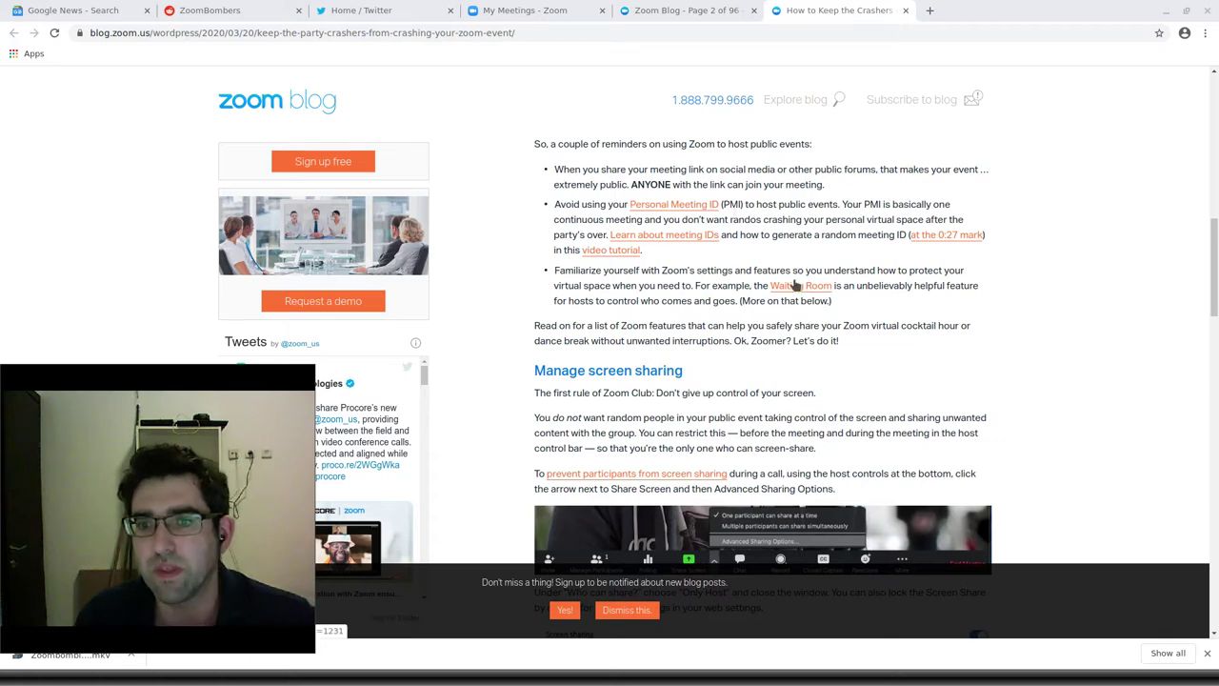
scroll(734, 285, "down", 3)
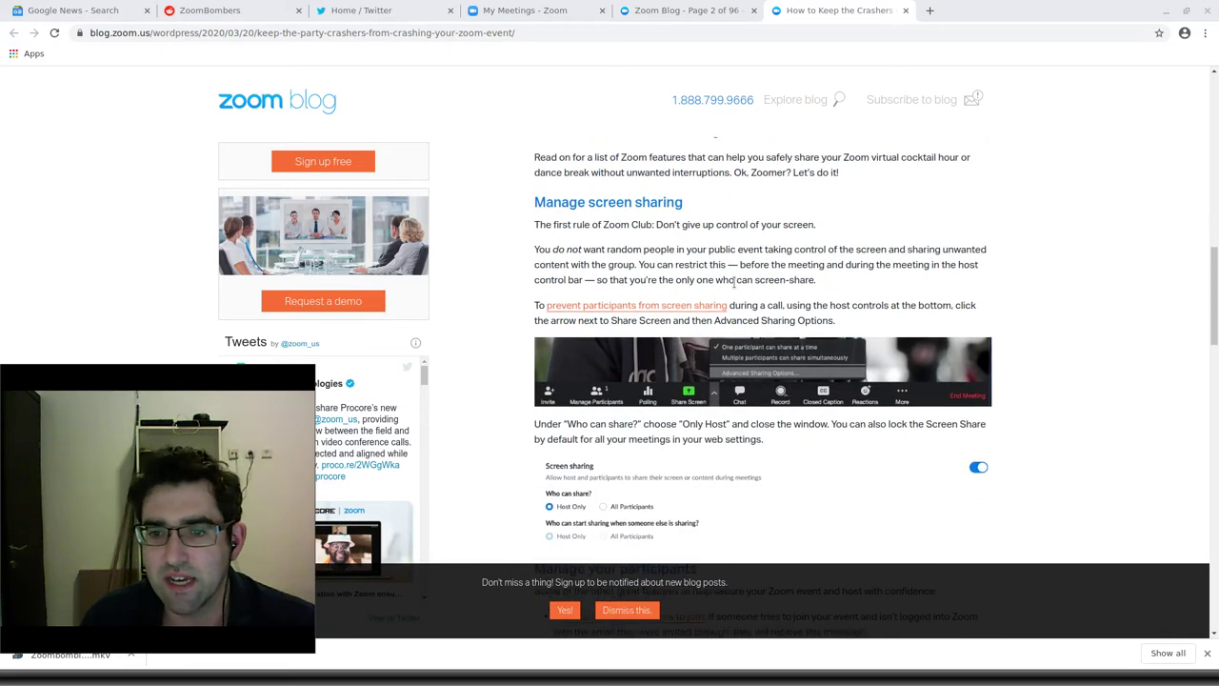
scroll(733, 282, "down", 3)
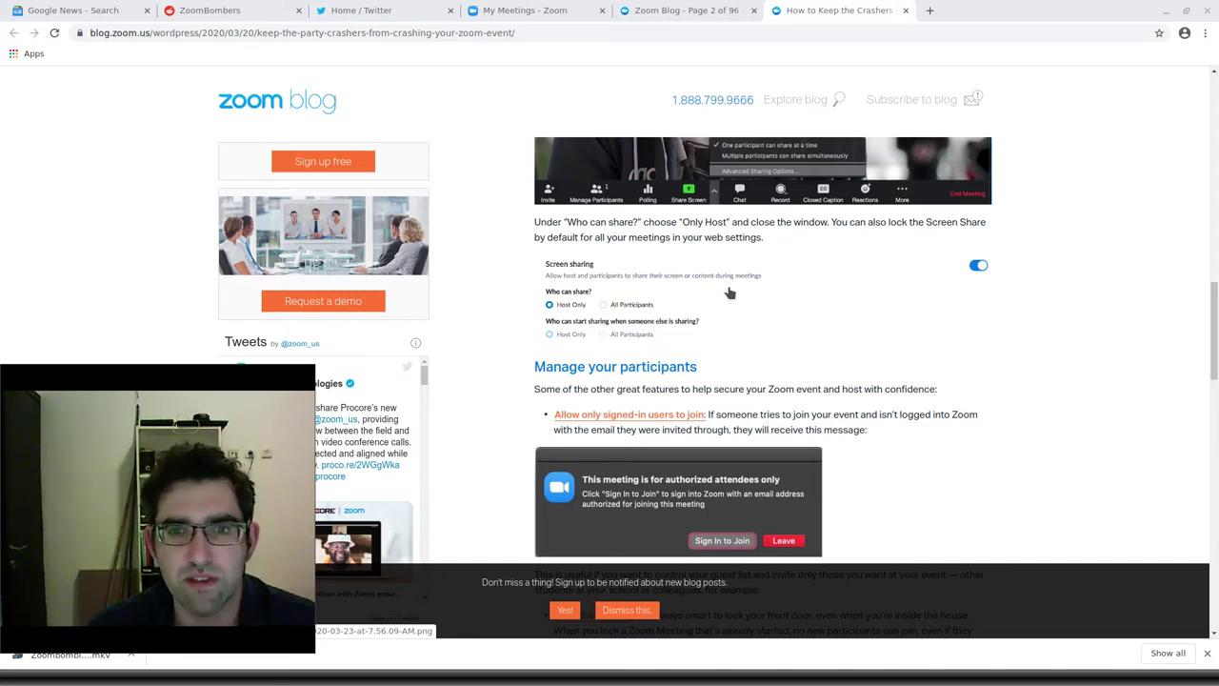
scroll(786, 335, "down", 4)
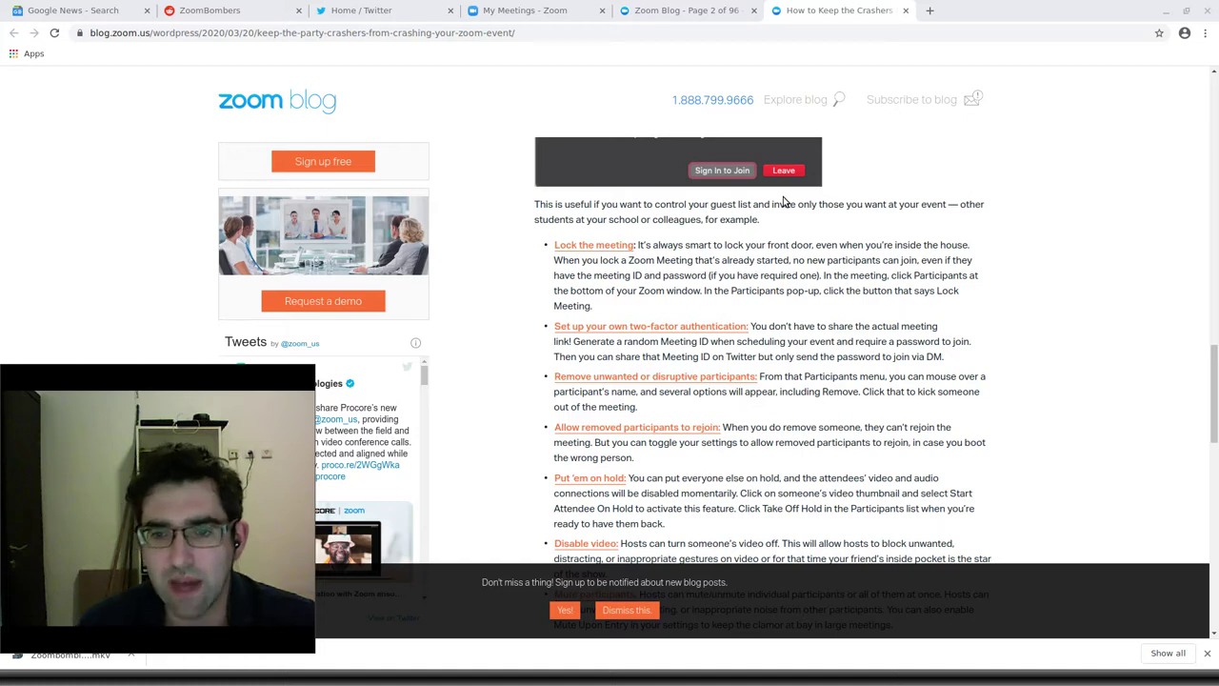
scroll(748, 274, "down", 3)
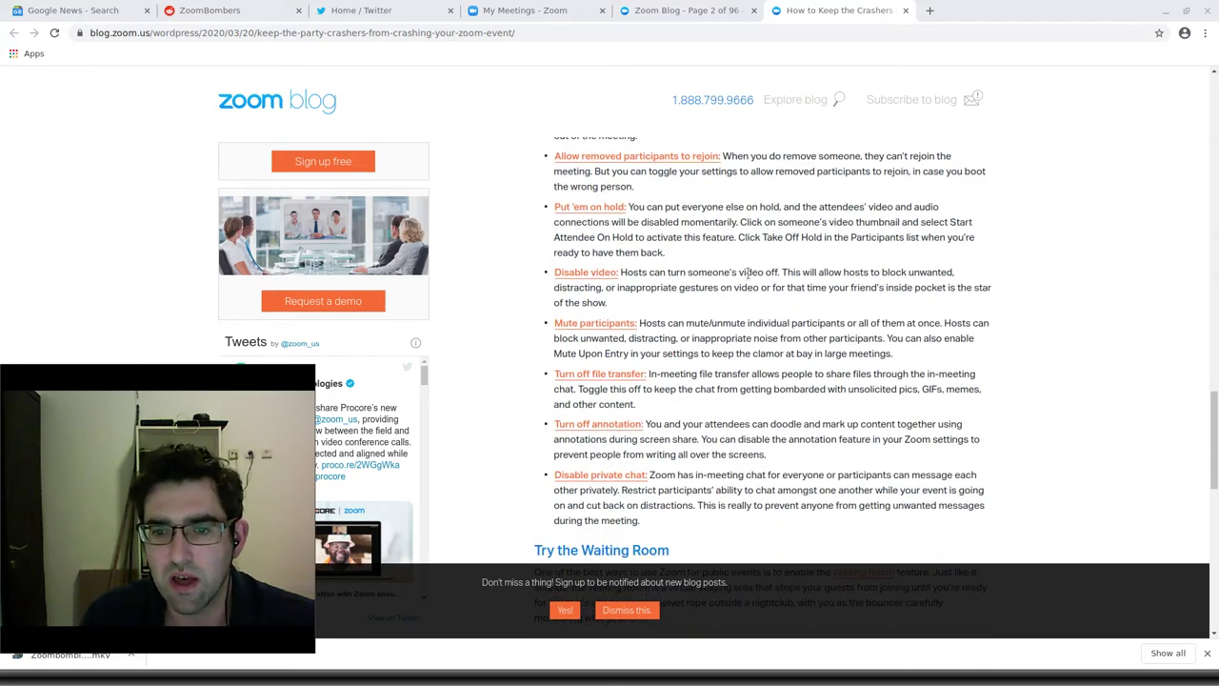
scroll(749, 273, "down", 1)
scroll(749, 274, "down", 4)
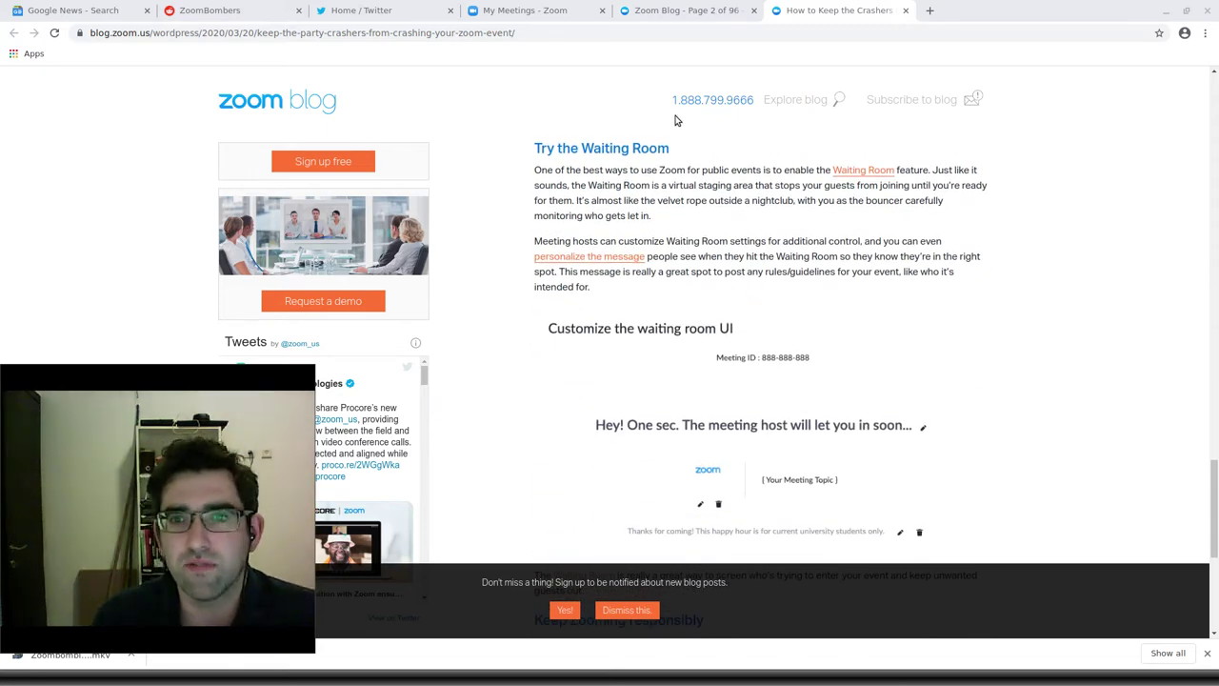
Bring up the already open Twitter home page
left_click(673, 15)
left_click(575, 16)
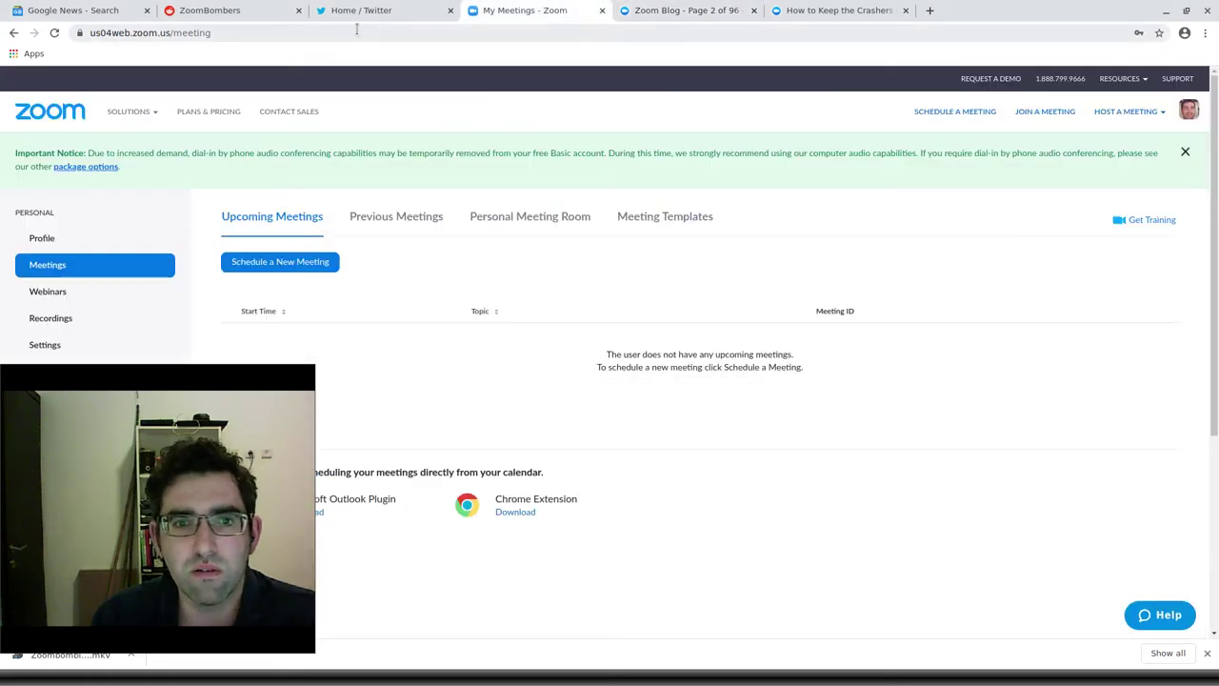
left_click(93, 10)
left_click(347, 15)
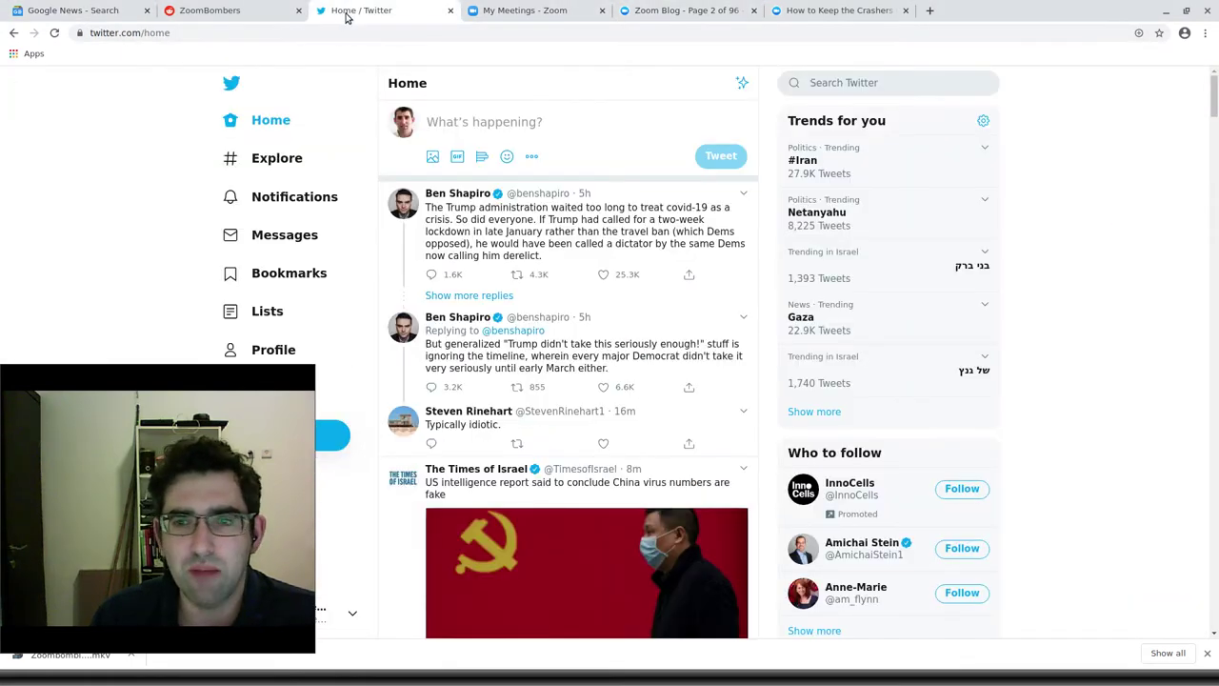
Run the saved Twitter search for zoom.us/j and show its latest tweets
left_click(846, 83)
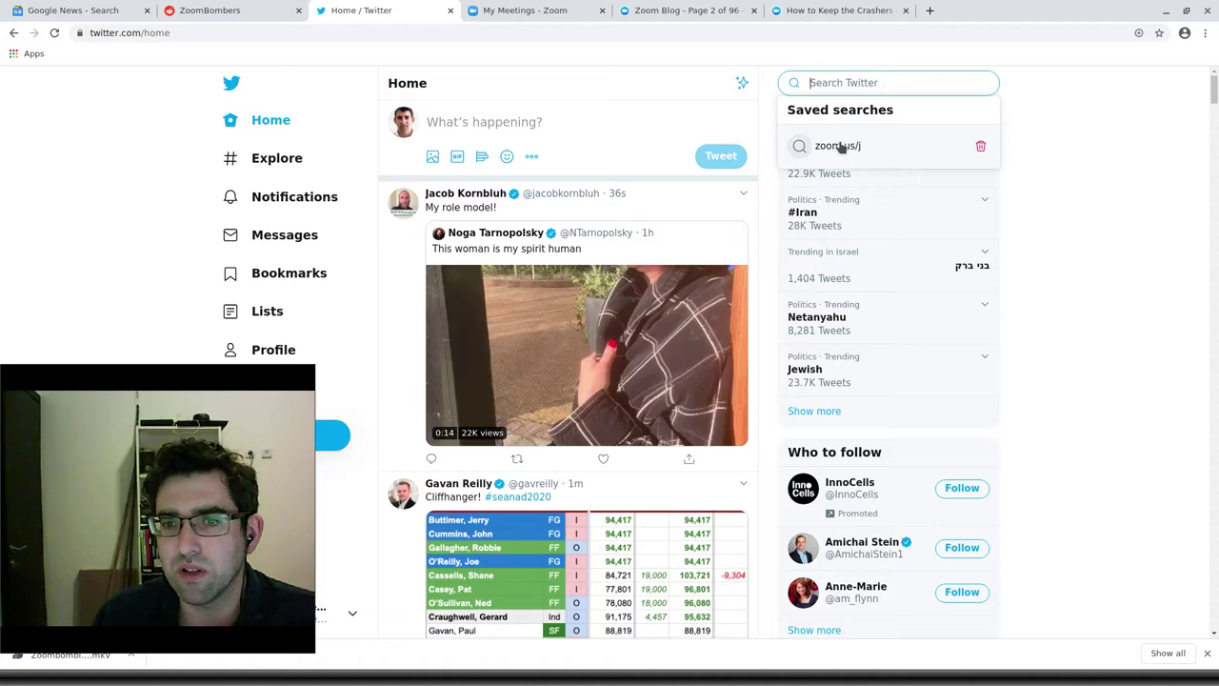
left_click(840, 147)
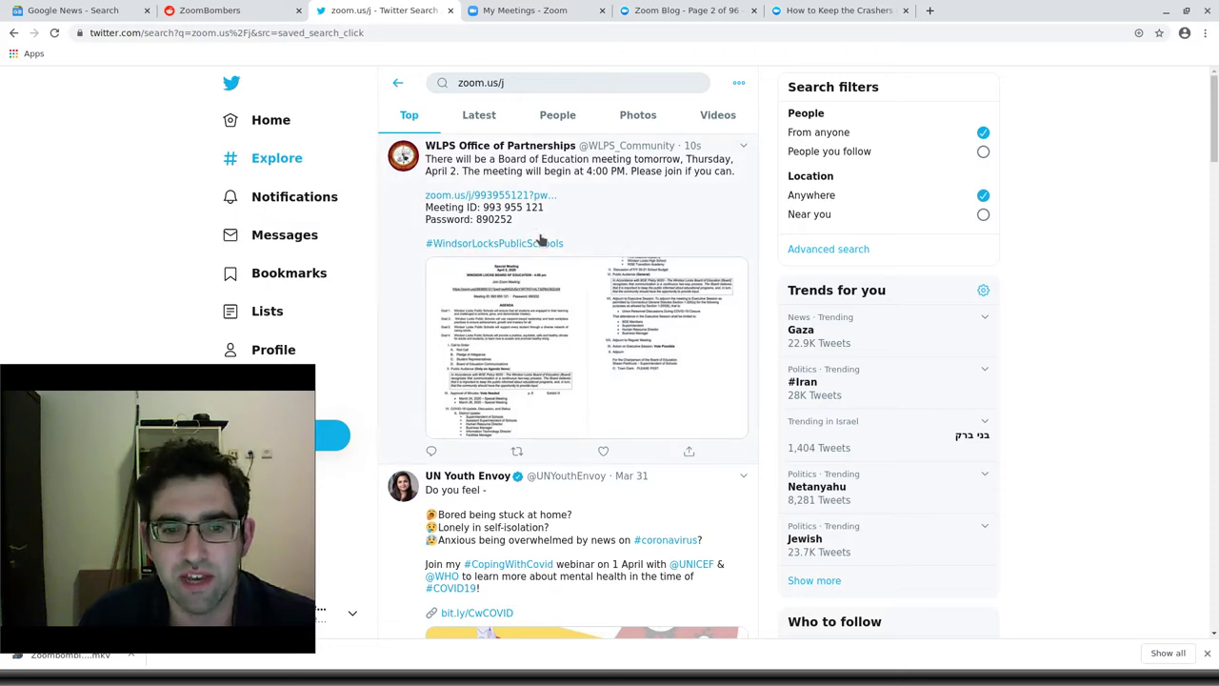
left_click(249, 12)
left_click(338, 10)
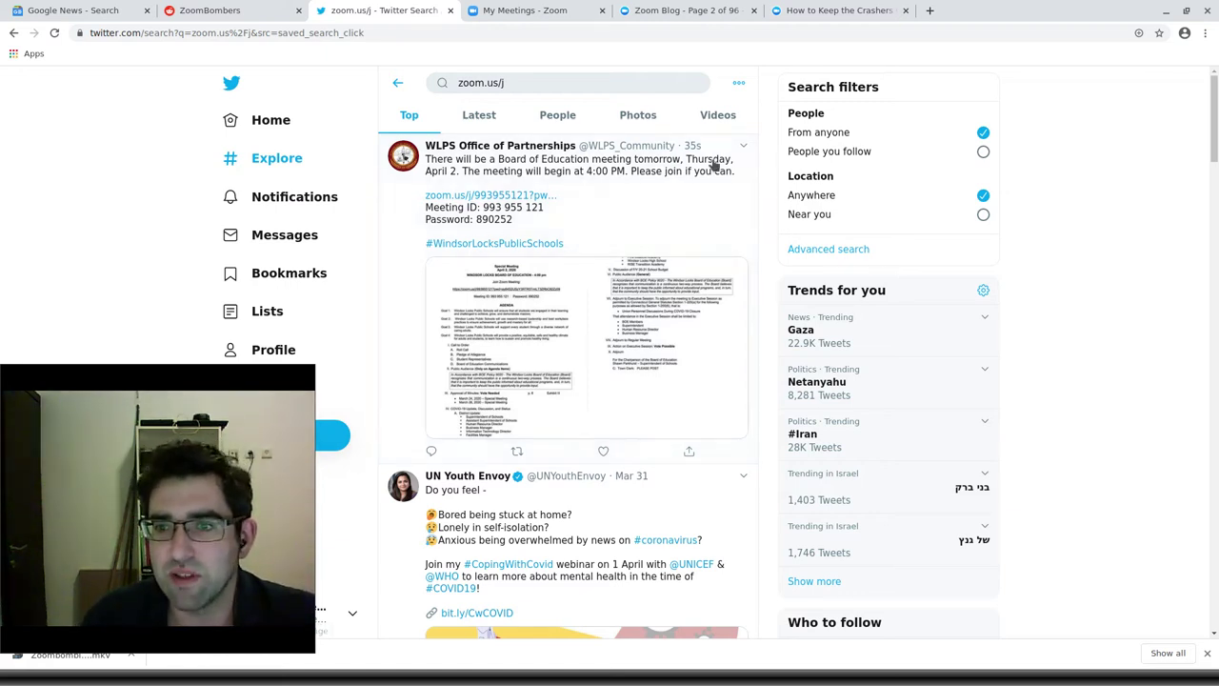
left_click(479, 130)
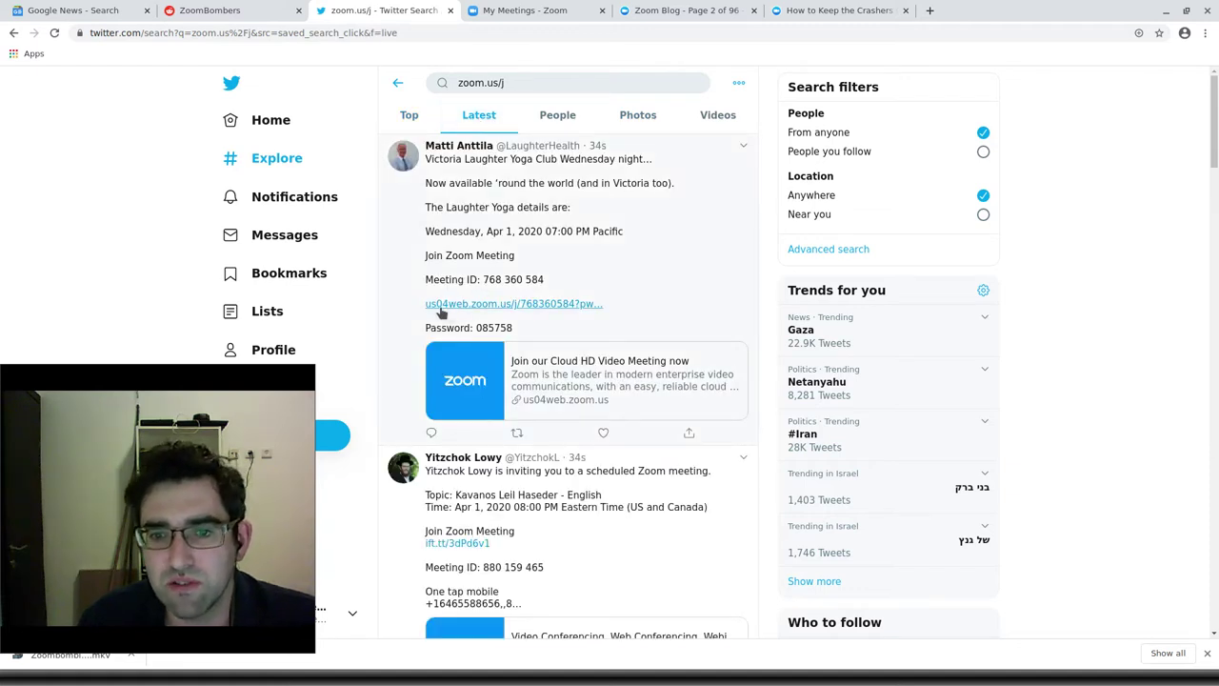
Look through the latest tweets with meeting links and view the WLPS Office of Partnerships profile in a separate tab before closing it
scroll(558, 280, "down", 2)
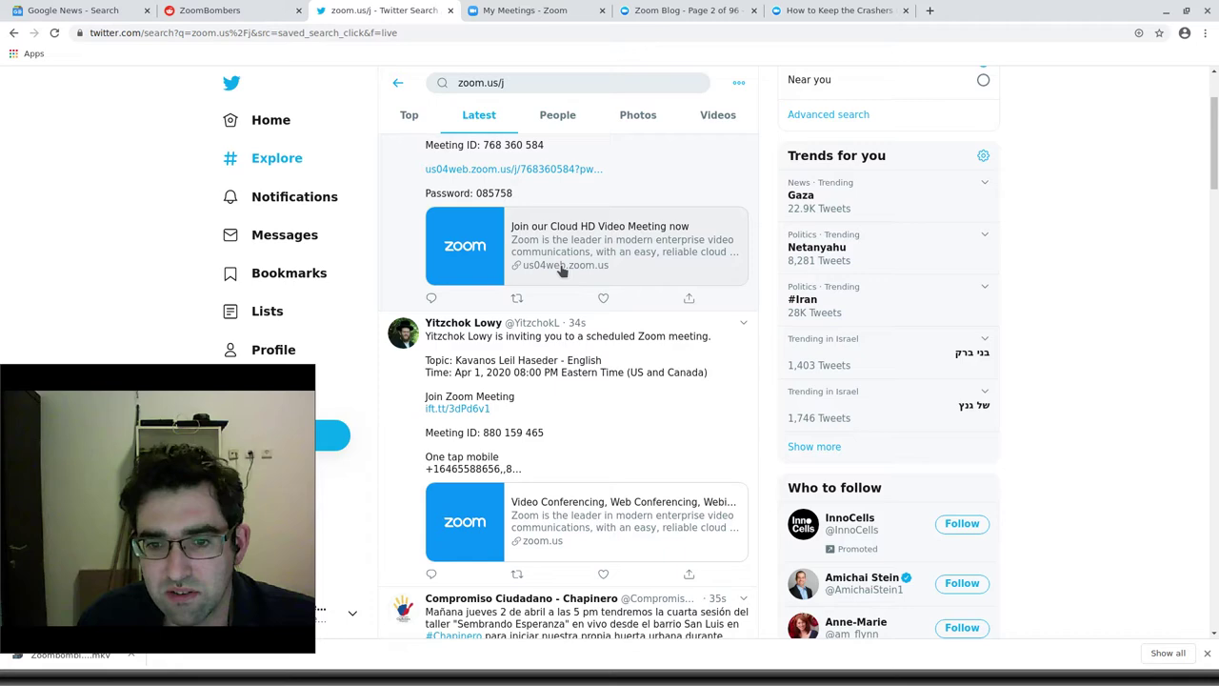
scroll(562, 267, "down", 7)
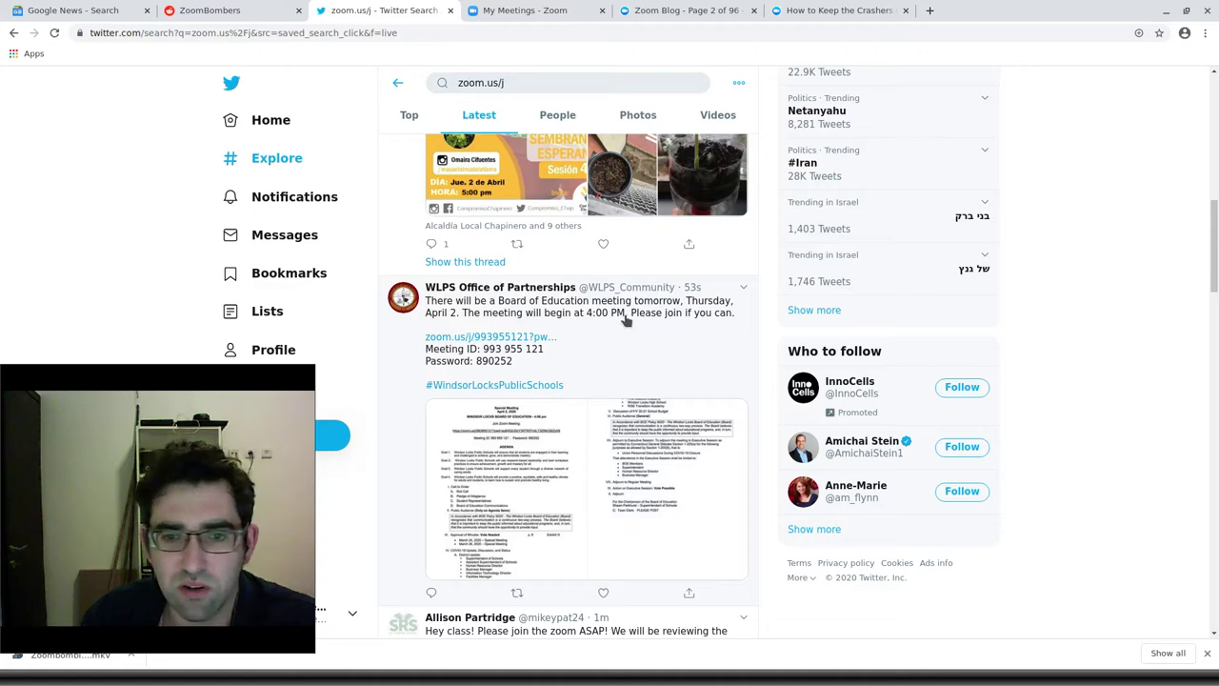
middle_click(490, 290)
left_click(550, 17)
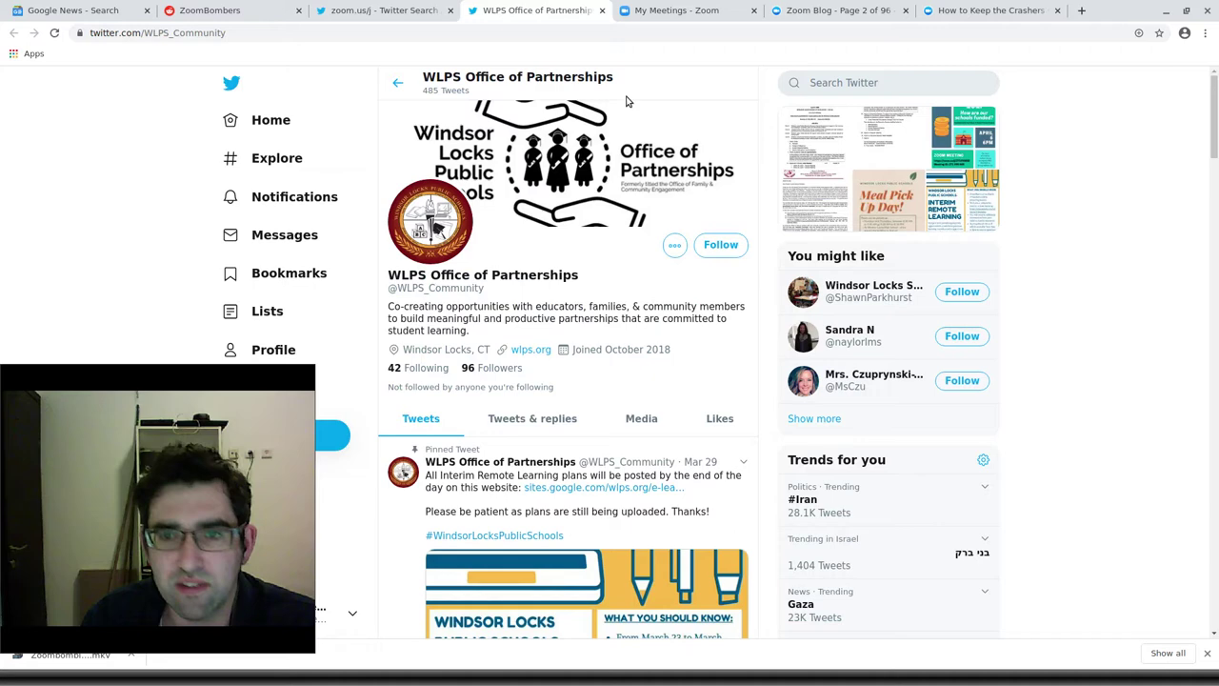
left_click(601, 10)
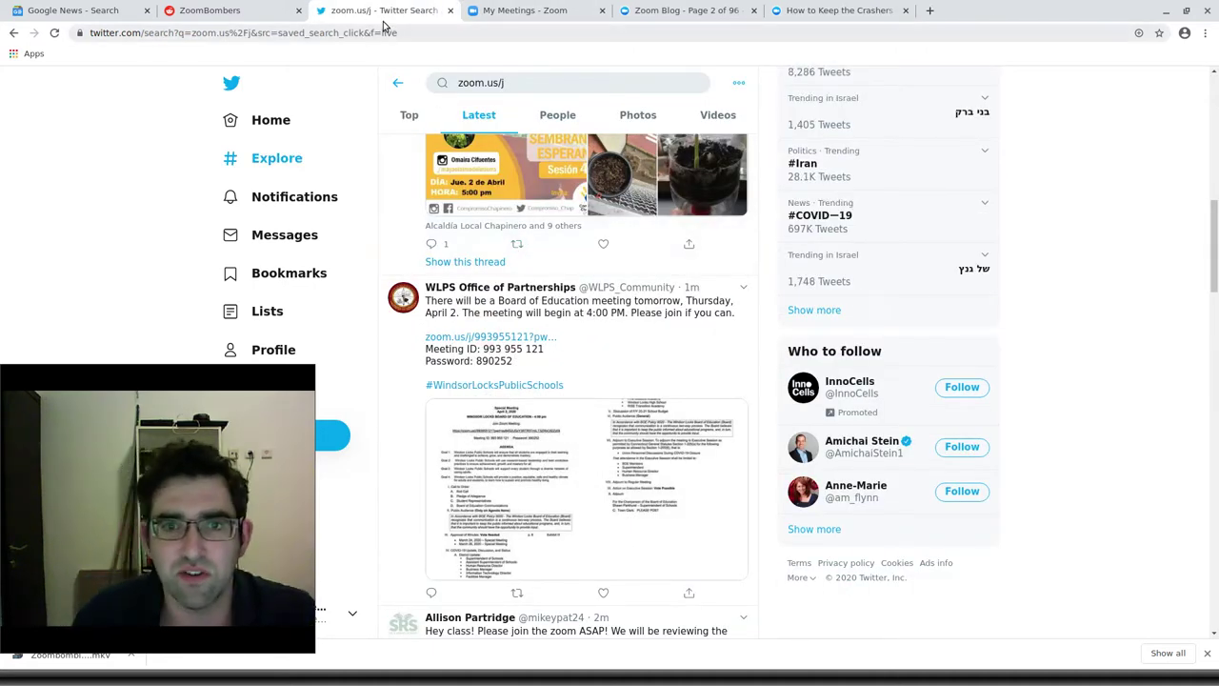
Look up "4pm est in tel aviv" on Google in a separate tab and close the results
key("ctrl+t")
type("4pm est in tel aviv")
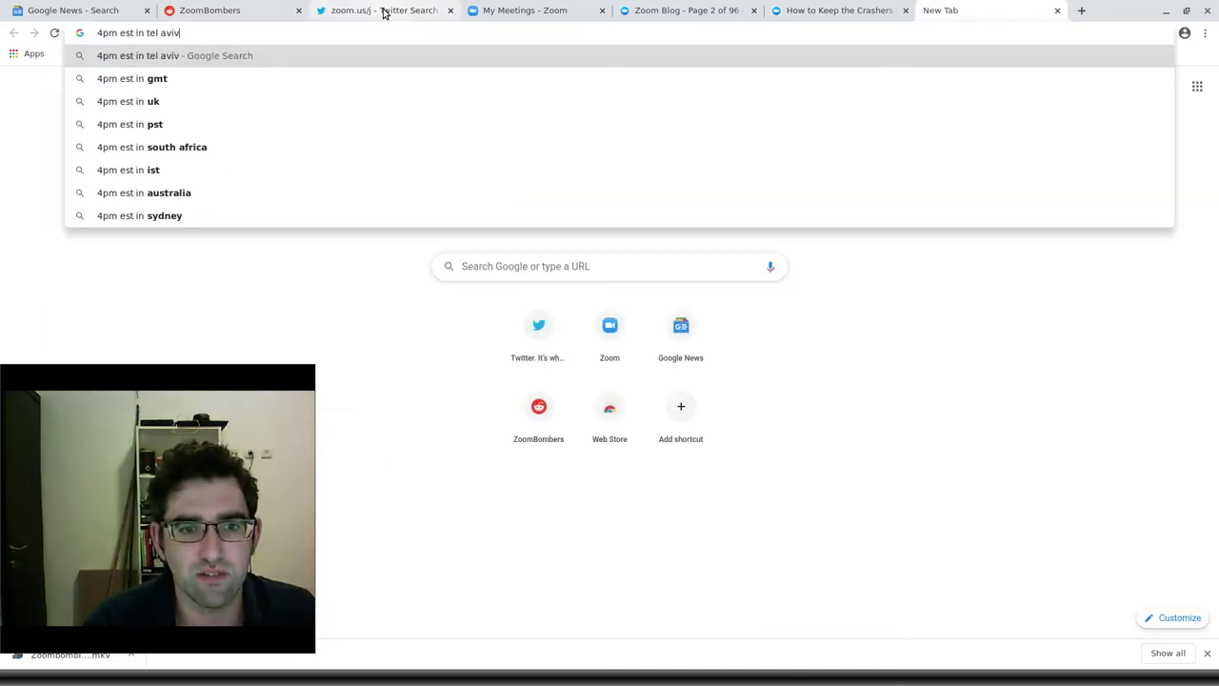
key("Return")
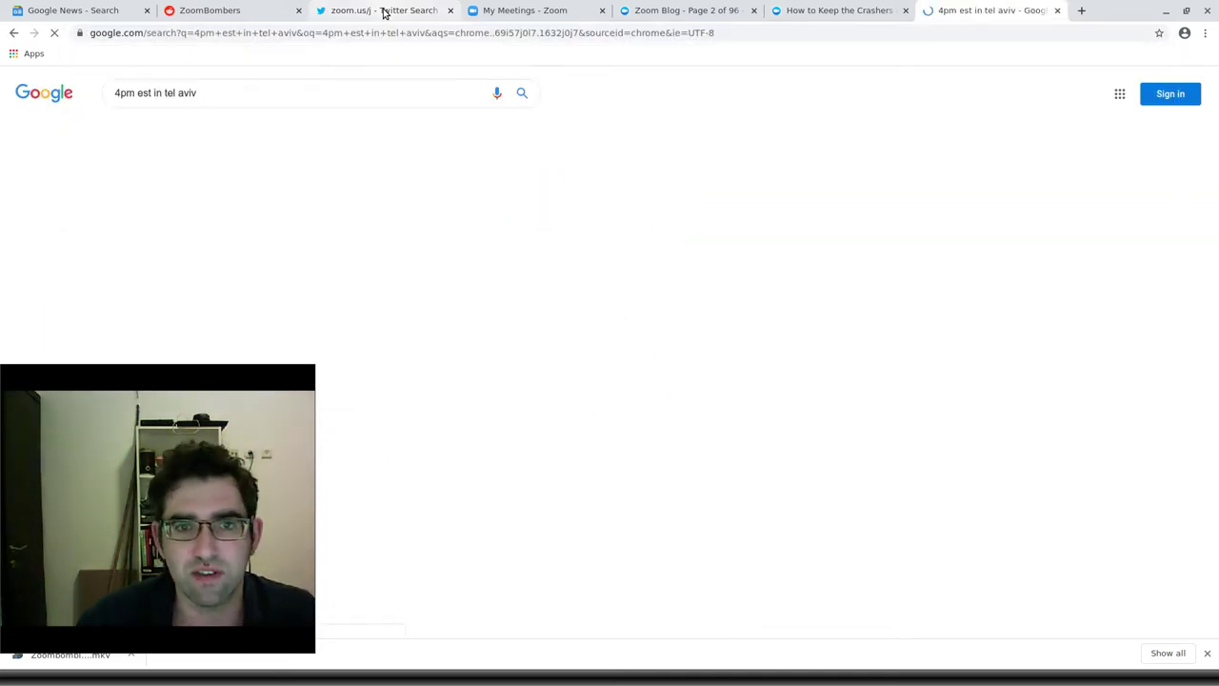
key("ctrl+w")
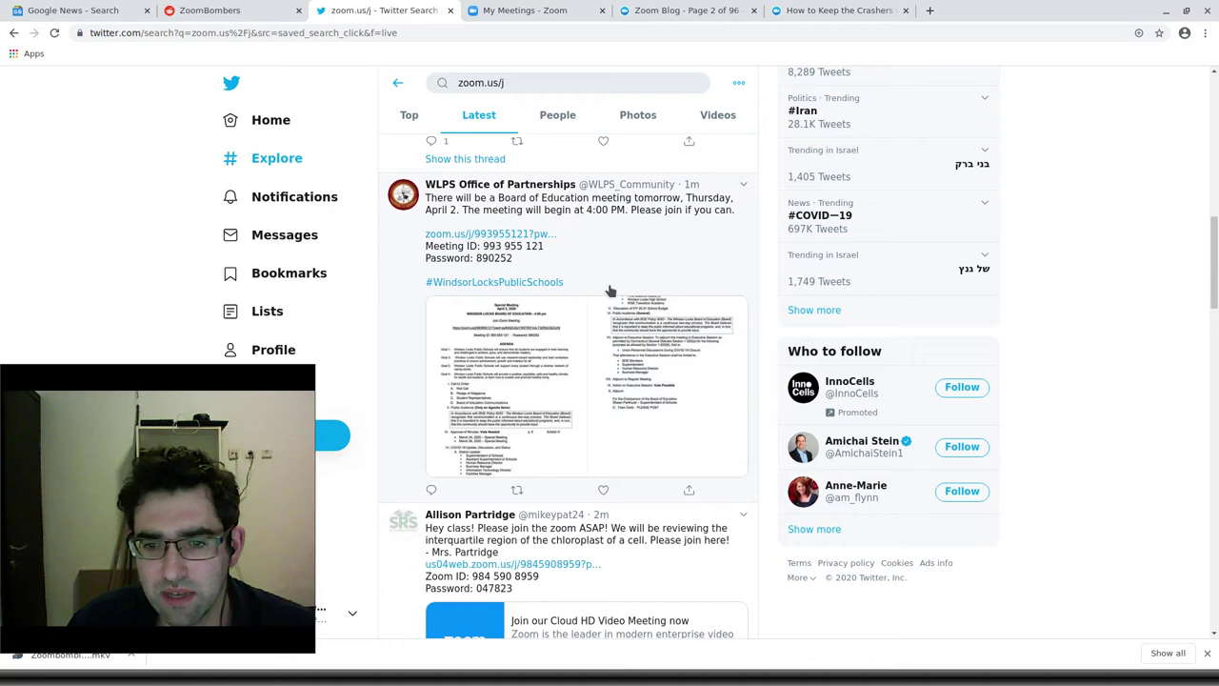
Review the tweets following the school board's meeting post, and return to the newest tweets in the search
scroll(610, 290, "down", 2)
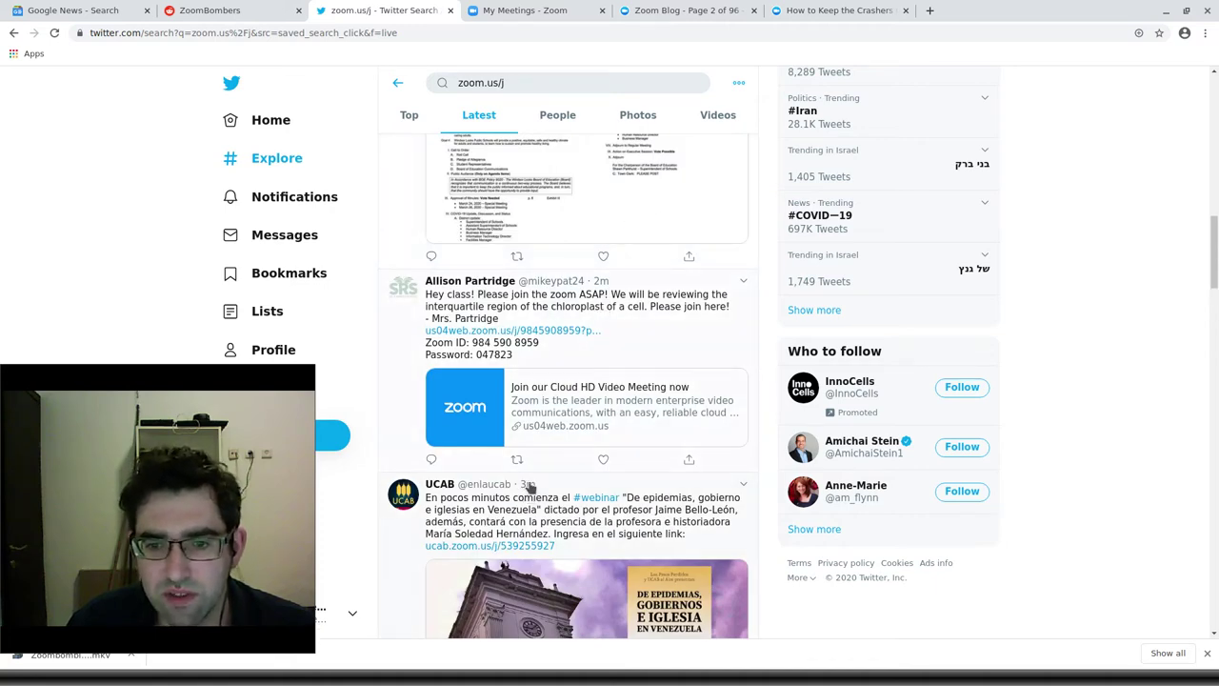
scroll(588, 295, "up", 1)
scroll(600, 352, "up", 5)
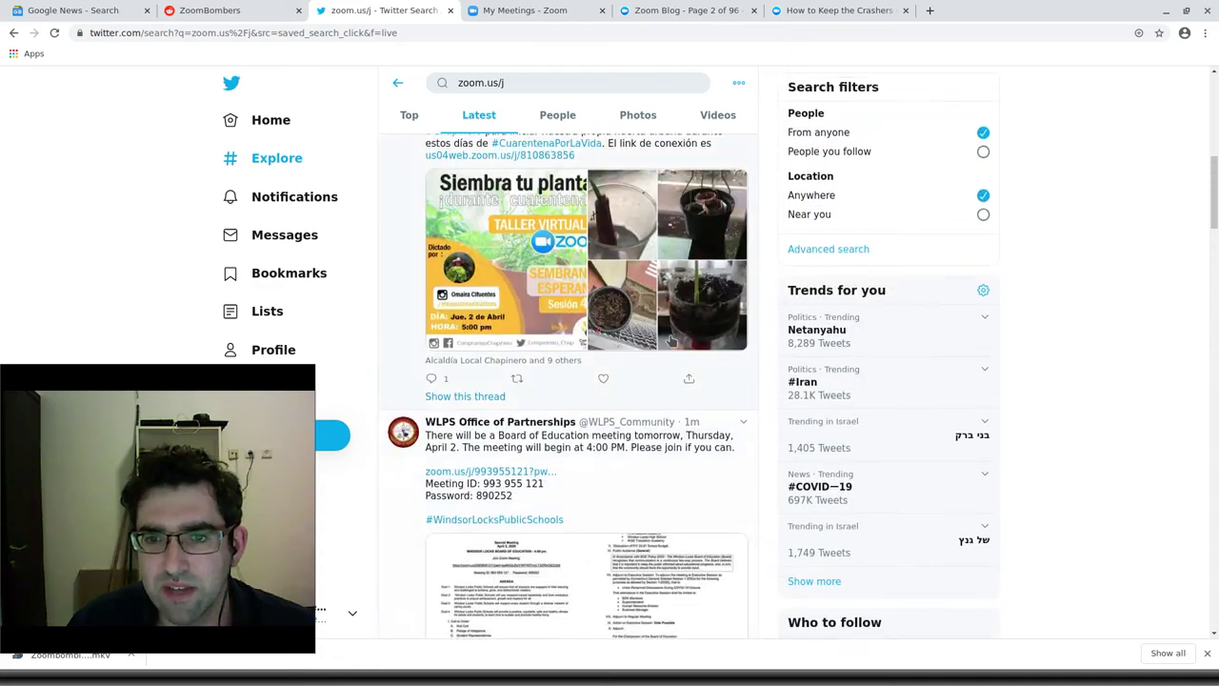
scroll(629, 414, "up", 3)
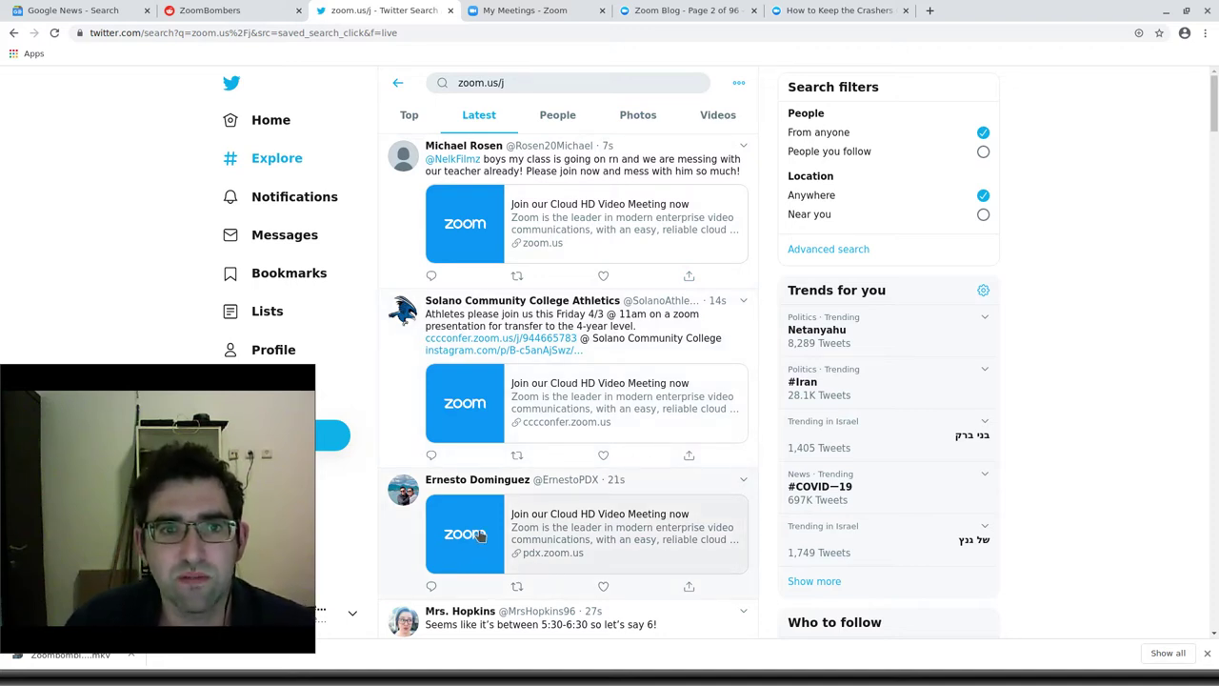
Try to open the meeting from the tweet's pdx.zoom.us link card, and close the launch page
left_click(482, 536)
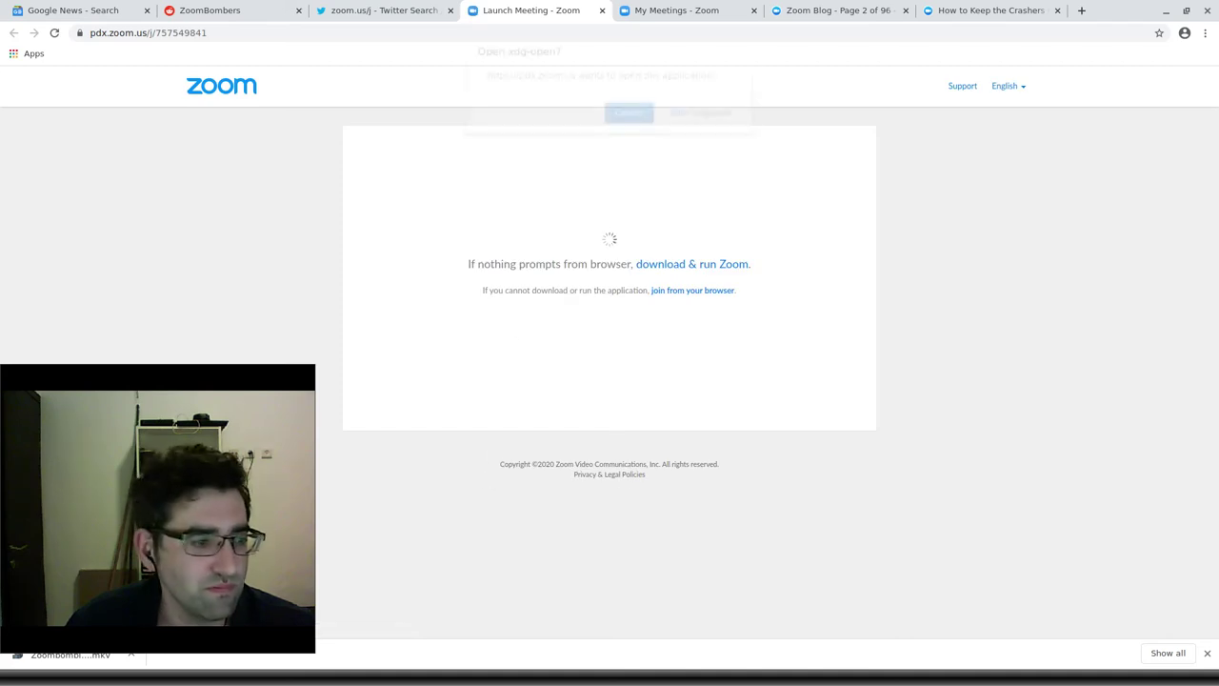
left_click(628, 122)
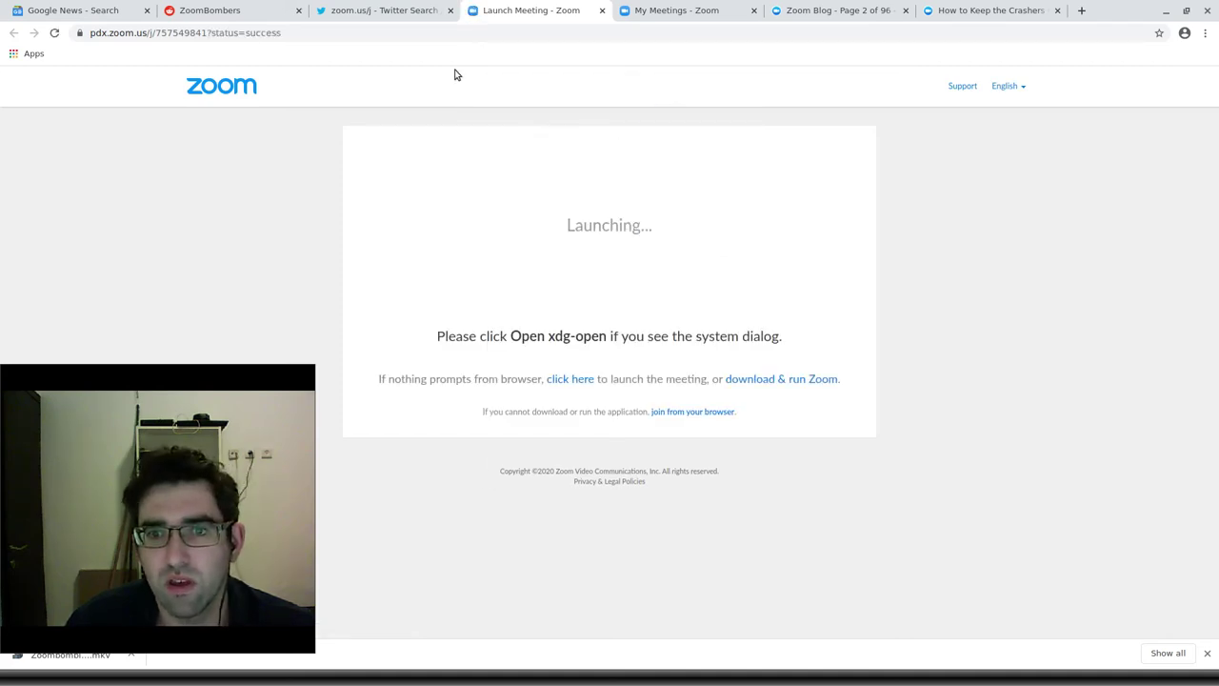
left_click(602, 11)
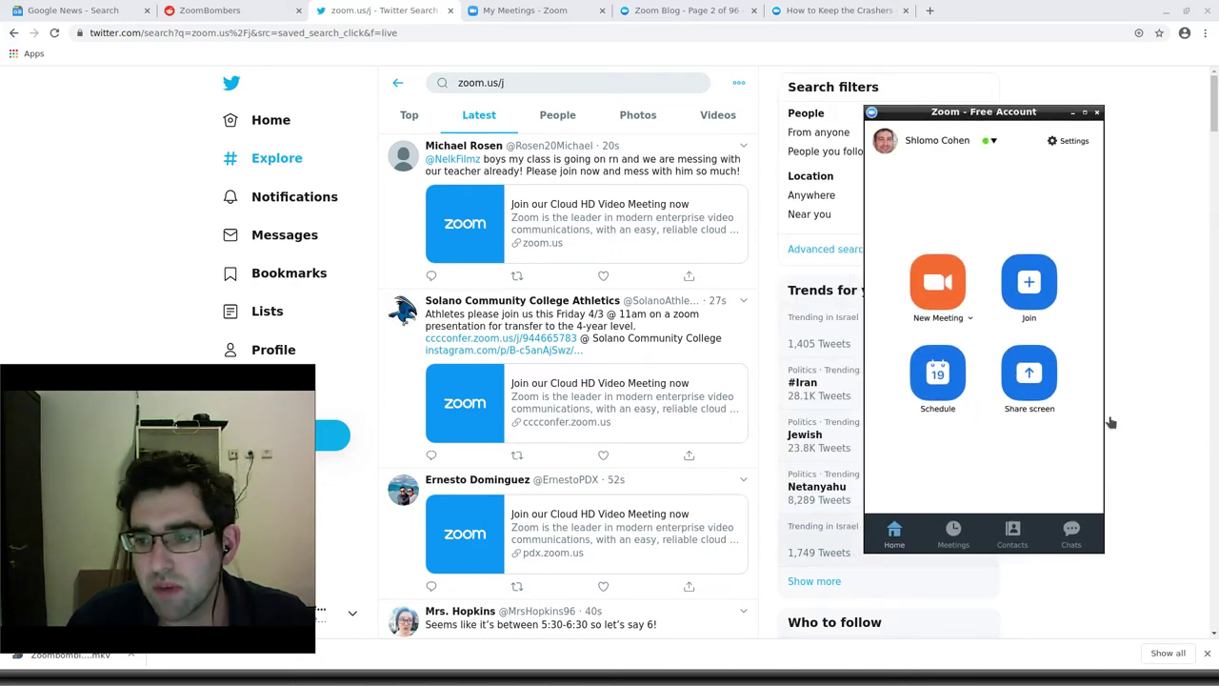
Open Zoom's Join a Meeting window clear of the tweets, and copy the address of the pdx.zoom.us meeting link
left_click(1017, 276)
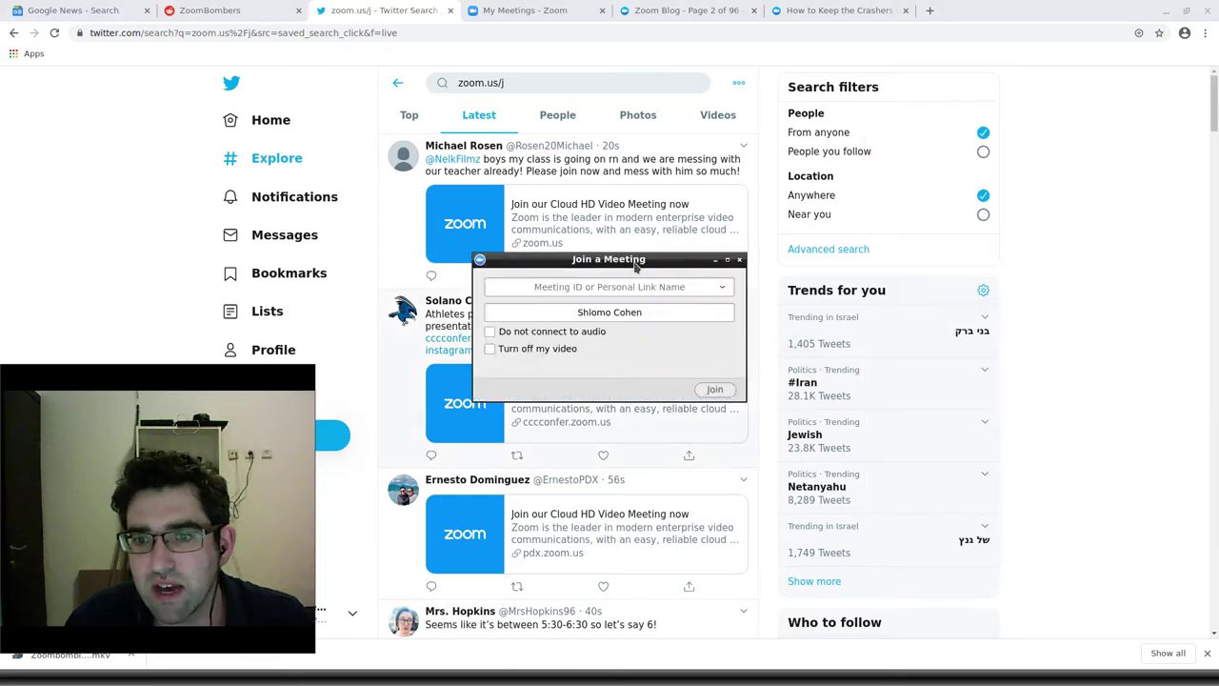
left_click_drag(636, 267, 990, 423)
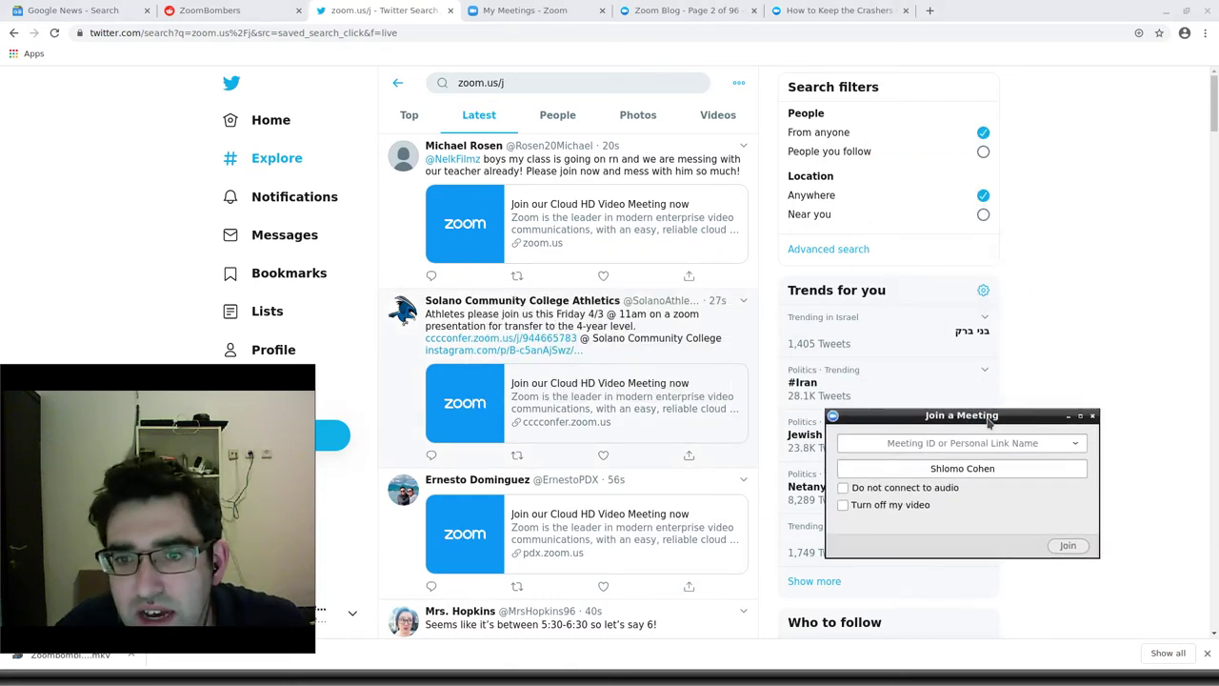
scroll(572, 352, "down", 3)
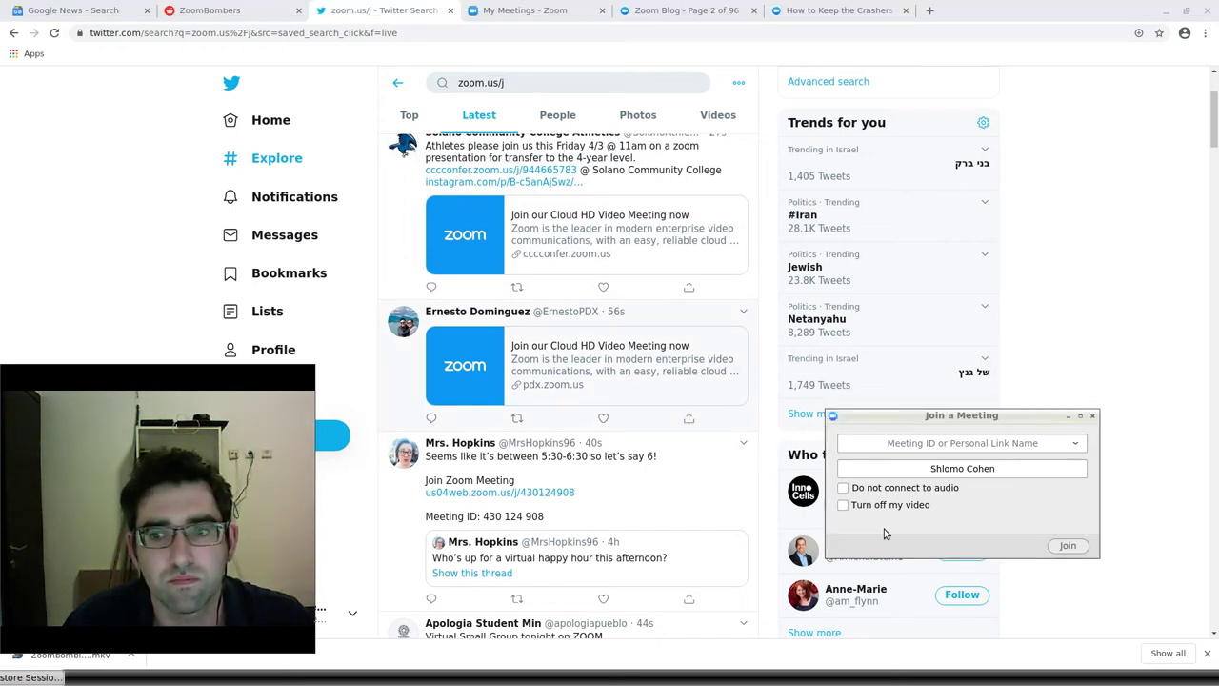
right_click(530, 360)
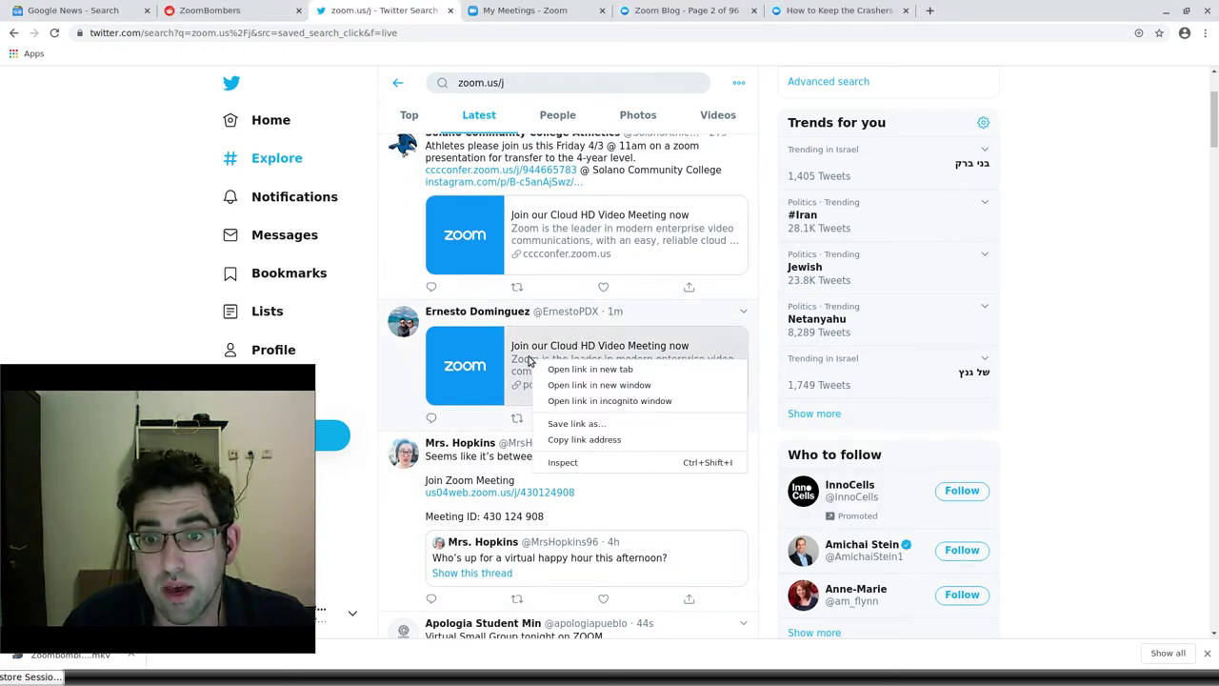
left_click(562, 439)
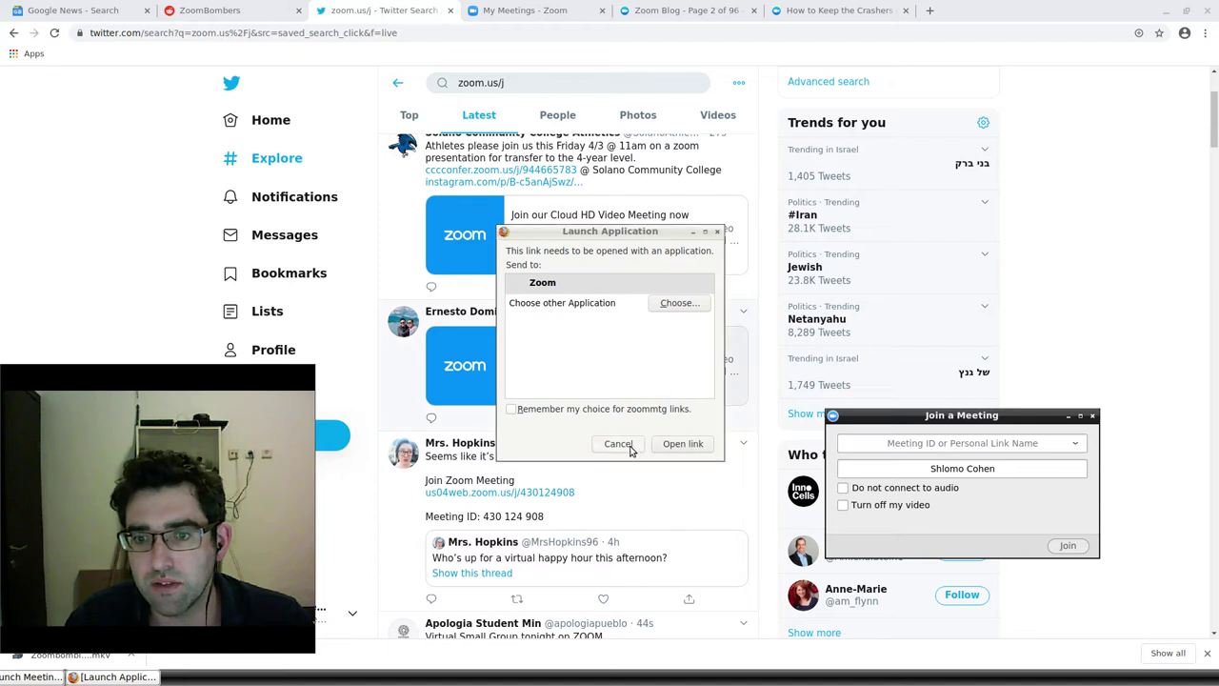
Open the meeting link with Zoom, join with computer audio, and move the meeting window clear of the webcam view
left_click(682, 442)
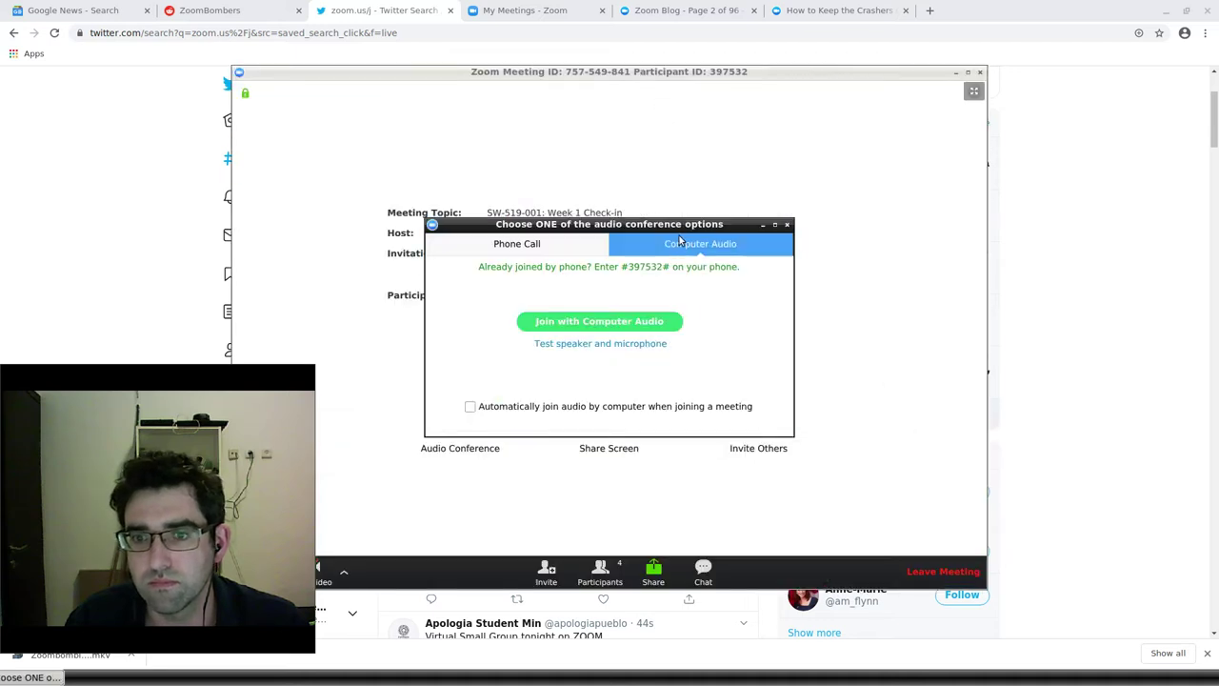
left_click(606, 326)
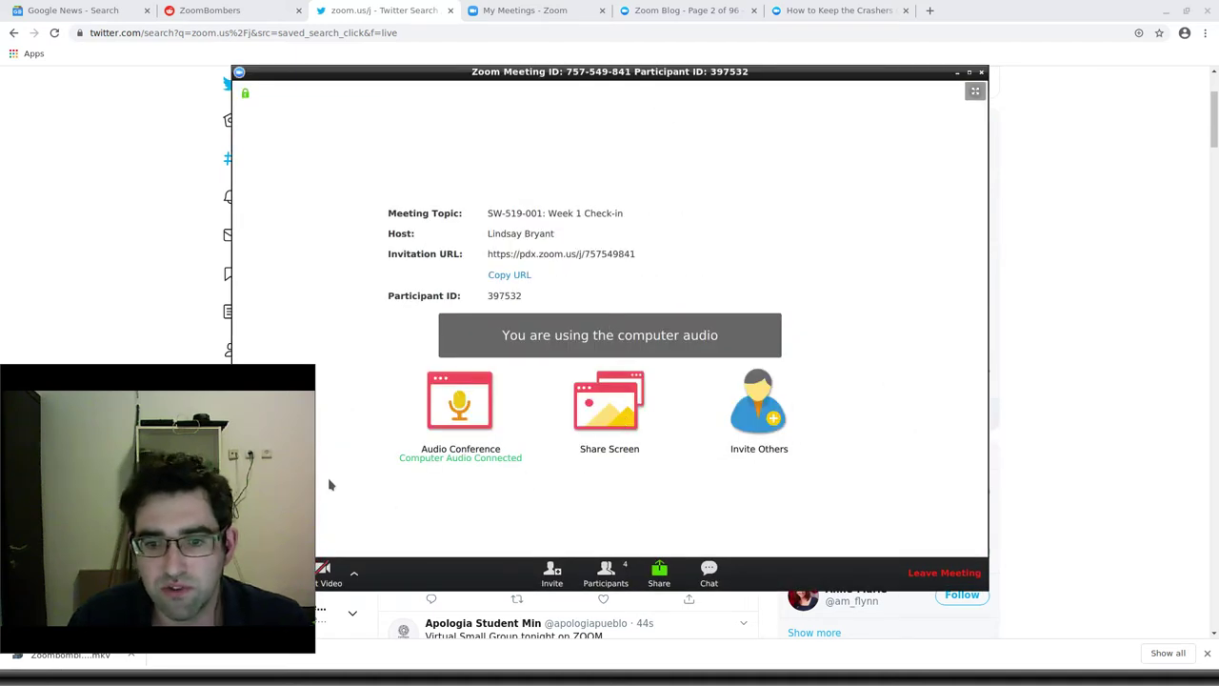
left_click_drag(533, 78, 679, 59)
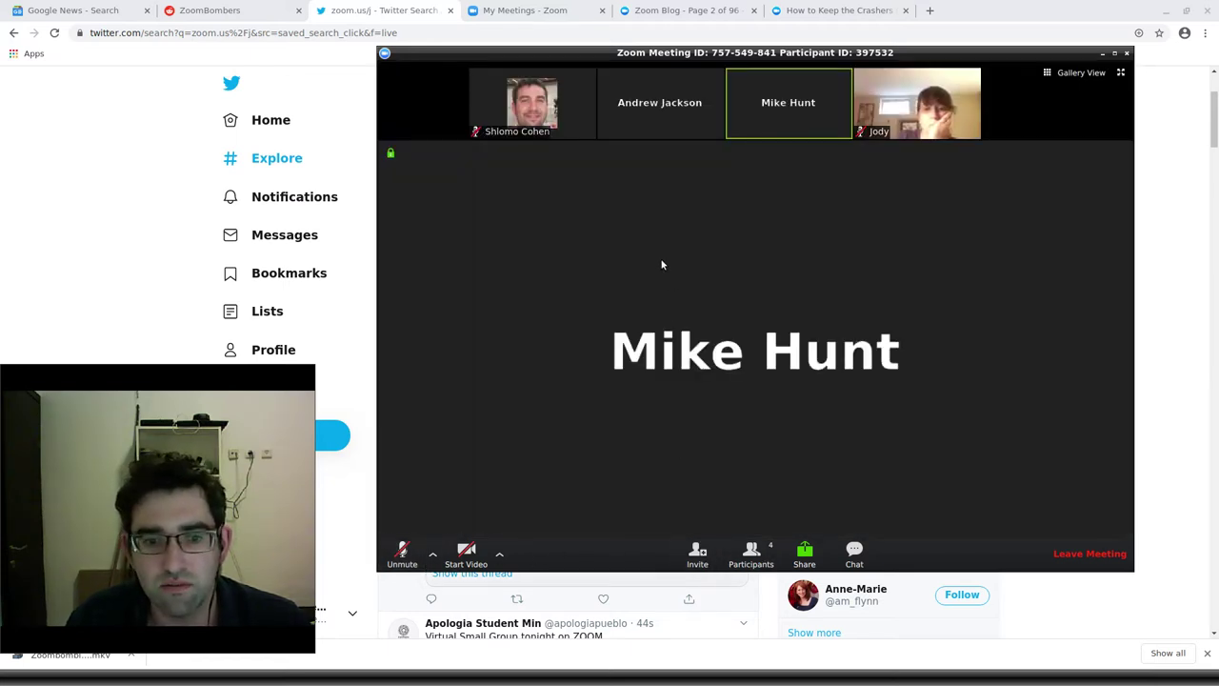
Show the meeting's participants list beside the main view, and leave the meeting
left_click(751, 552)
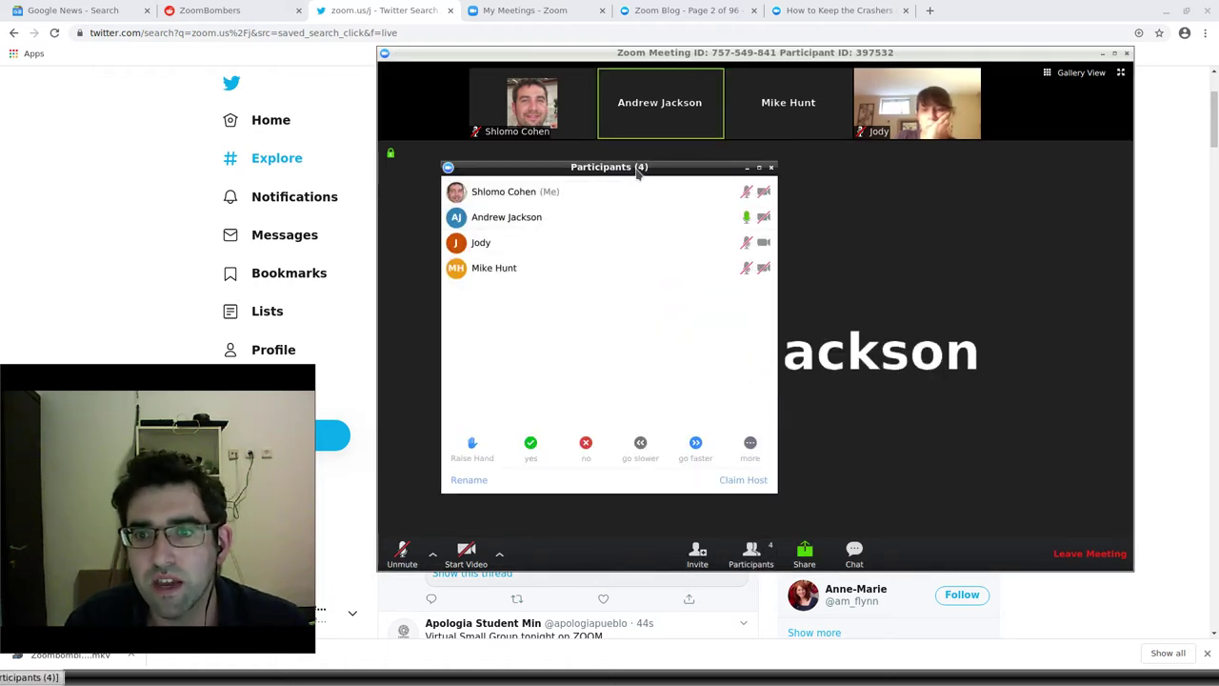
left_click_drag(662, 172, 994, 201)
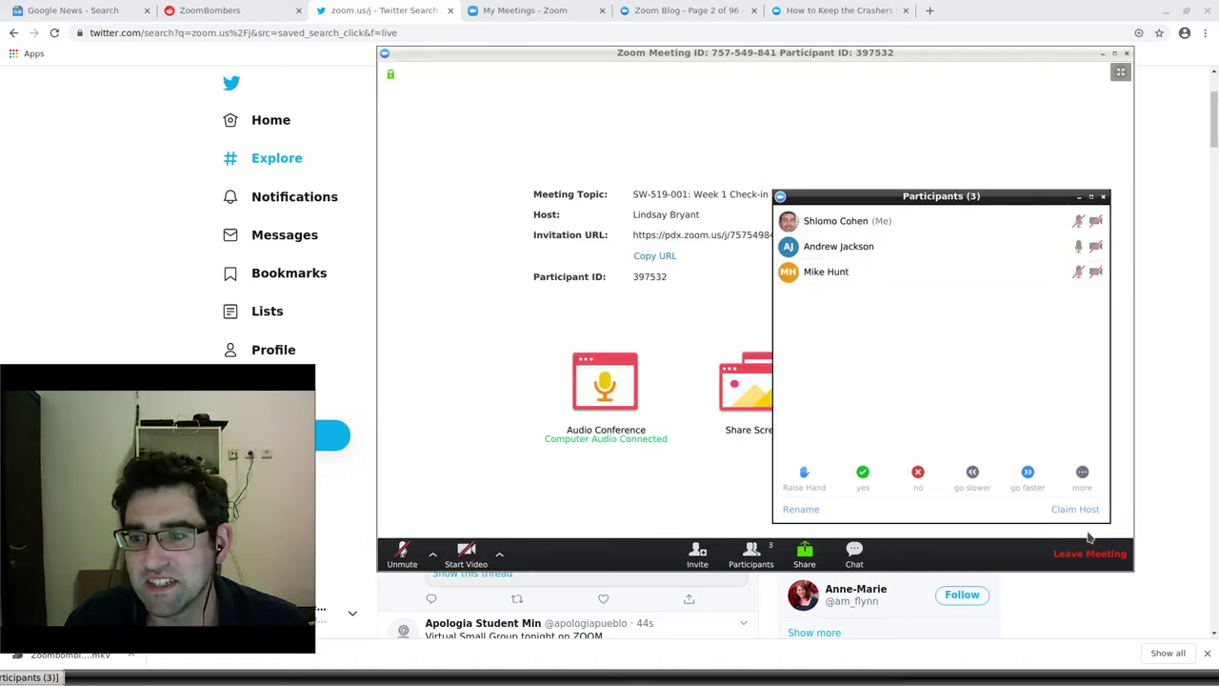
left_click(1090, 553)
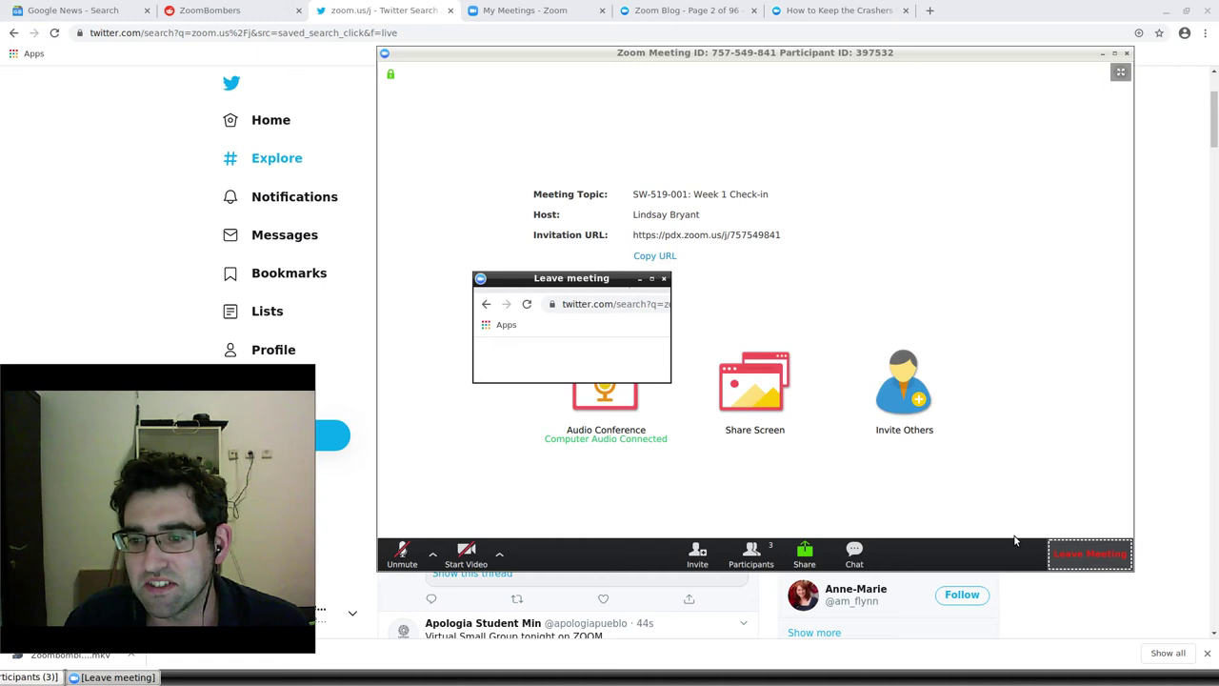
left_click(586, 368)
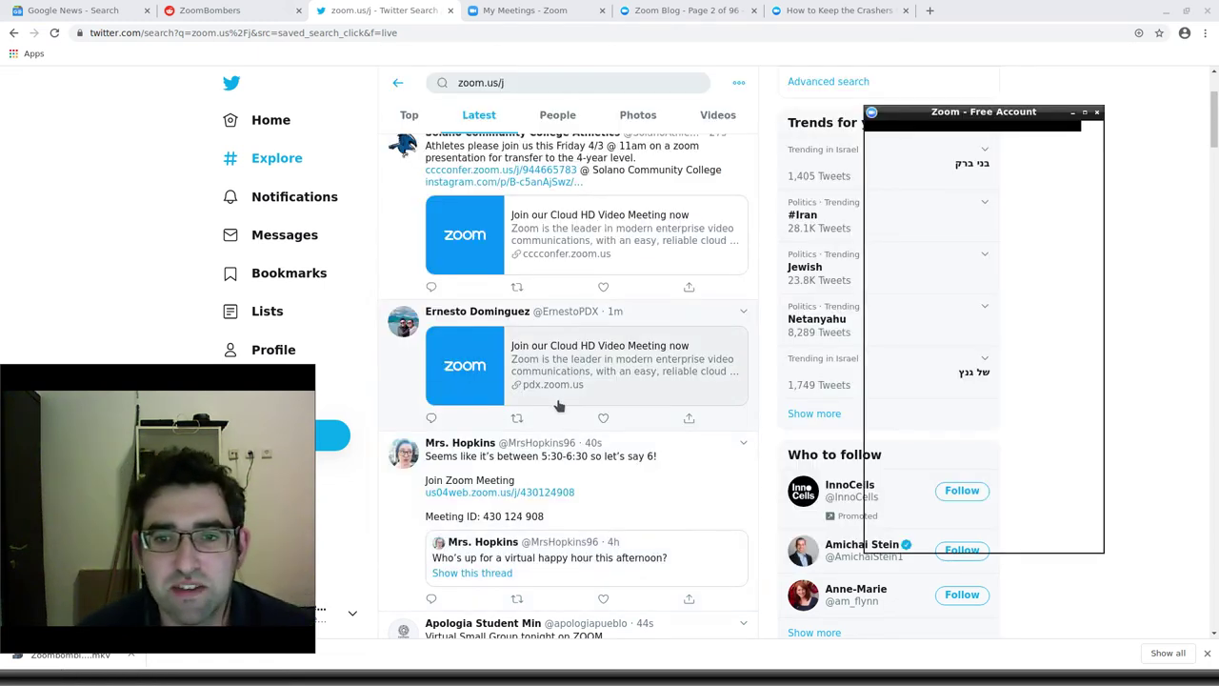
Look through further tweets containing Zoom meeting IDs, and move the Zoom client window out of the way
scroll(530, 388, "down", 3)
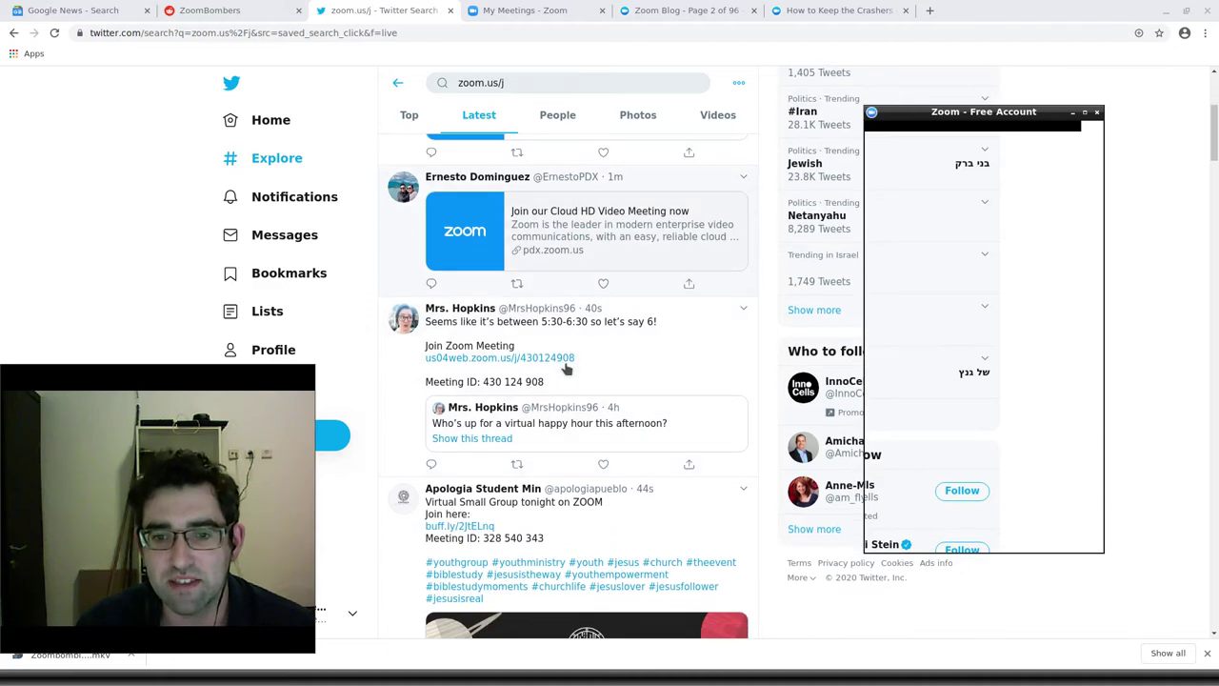
scroll(519, 229, "down", 3)
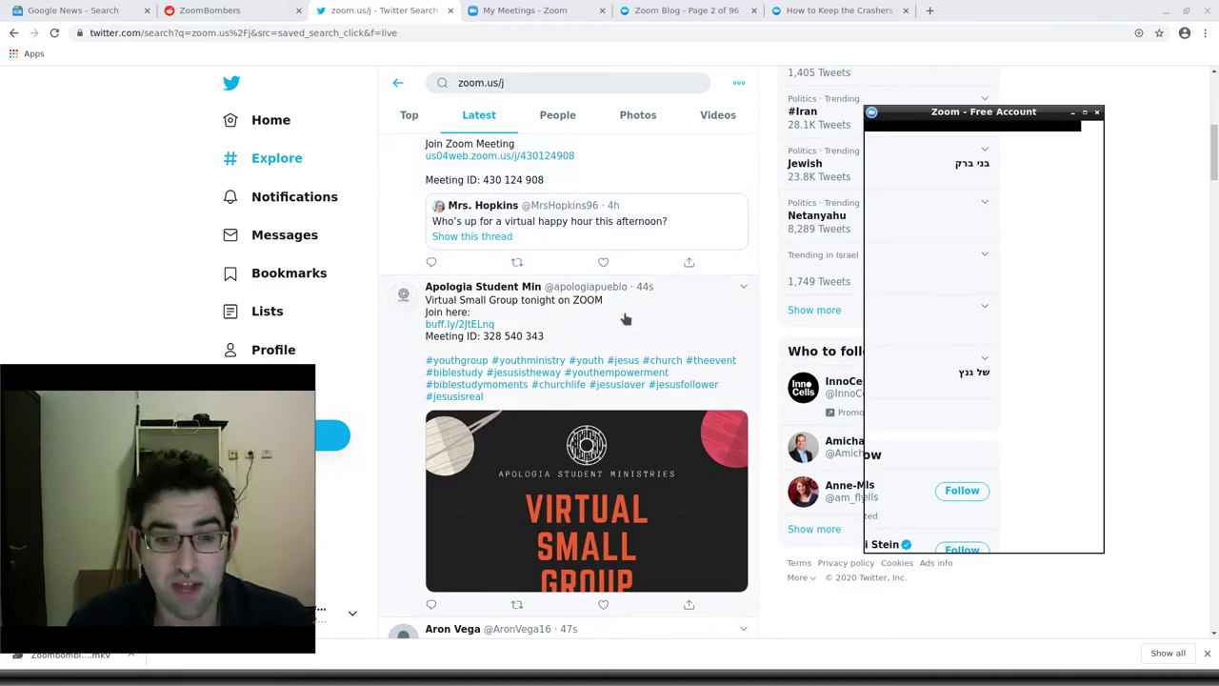
left_click_drag(945, 115, 786, 126)
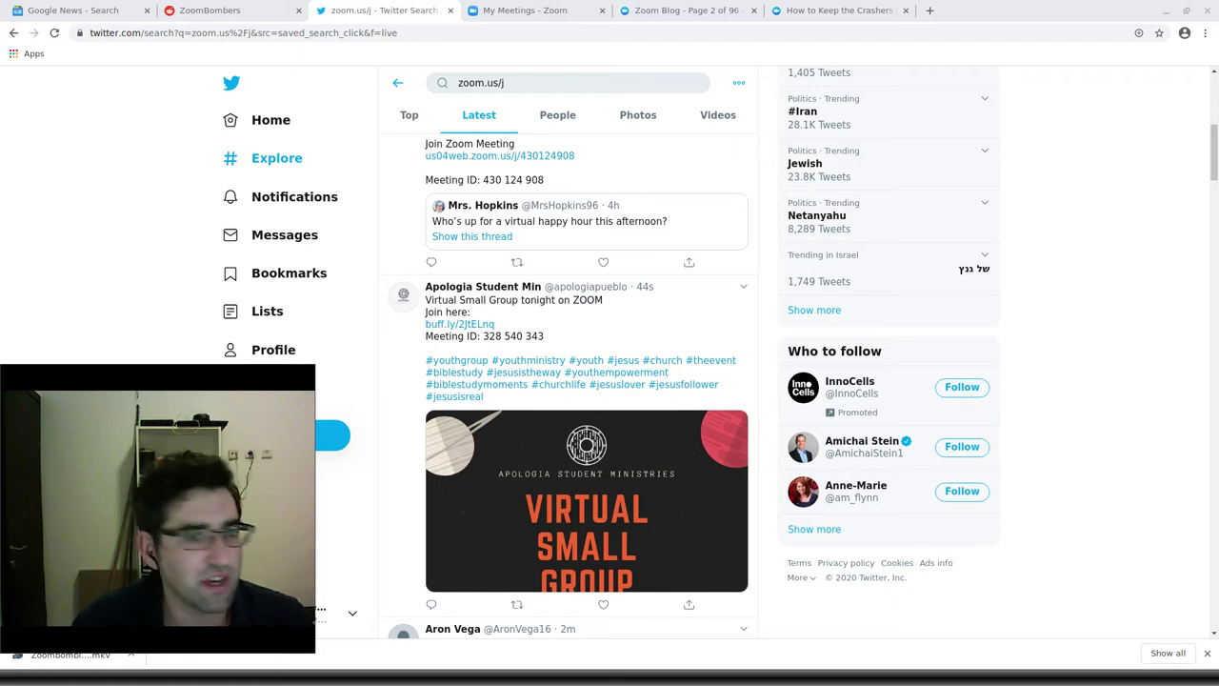
Switch to the already open Zoom My Meetings page and look over its Upcoming Meetings section
left_click(535, 11)
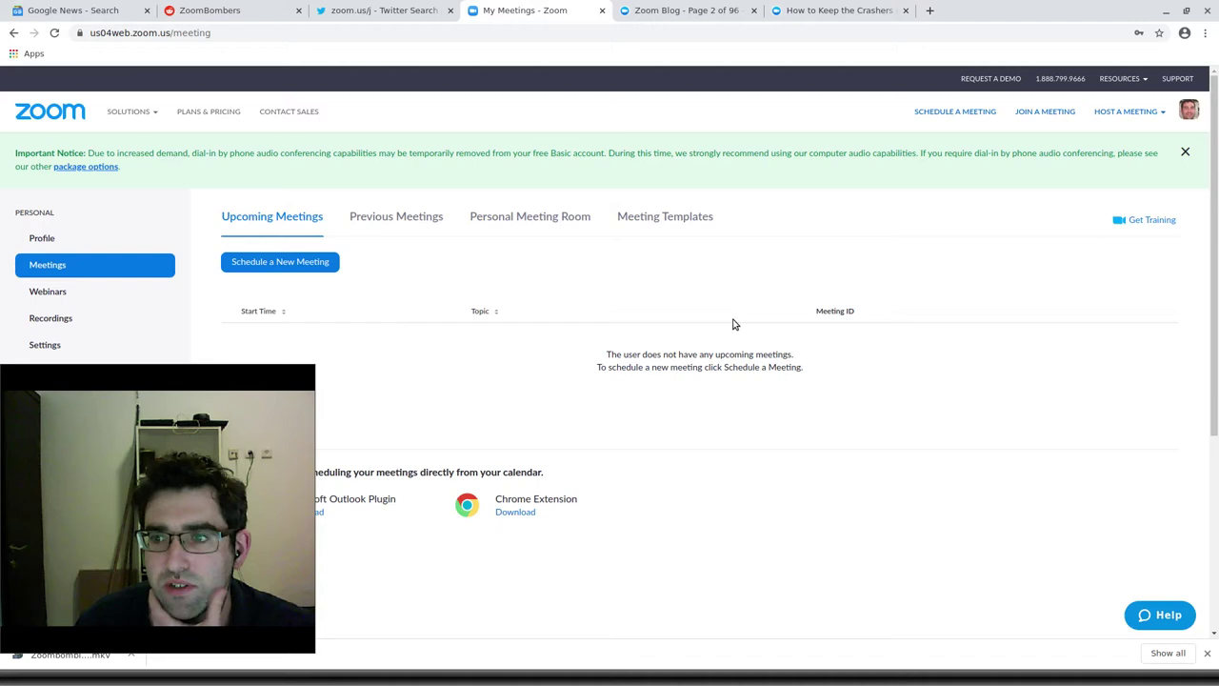
scroll(389, 226, "down", 2)
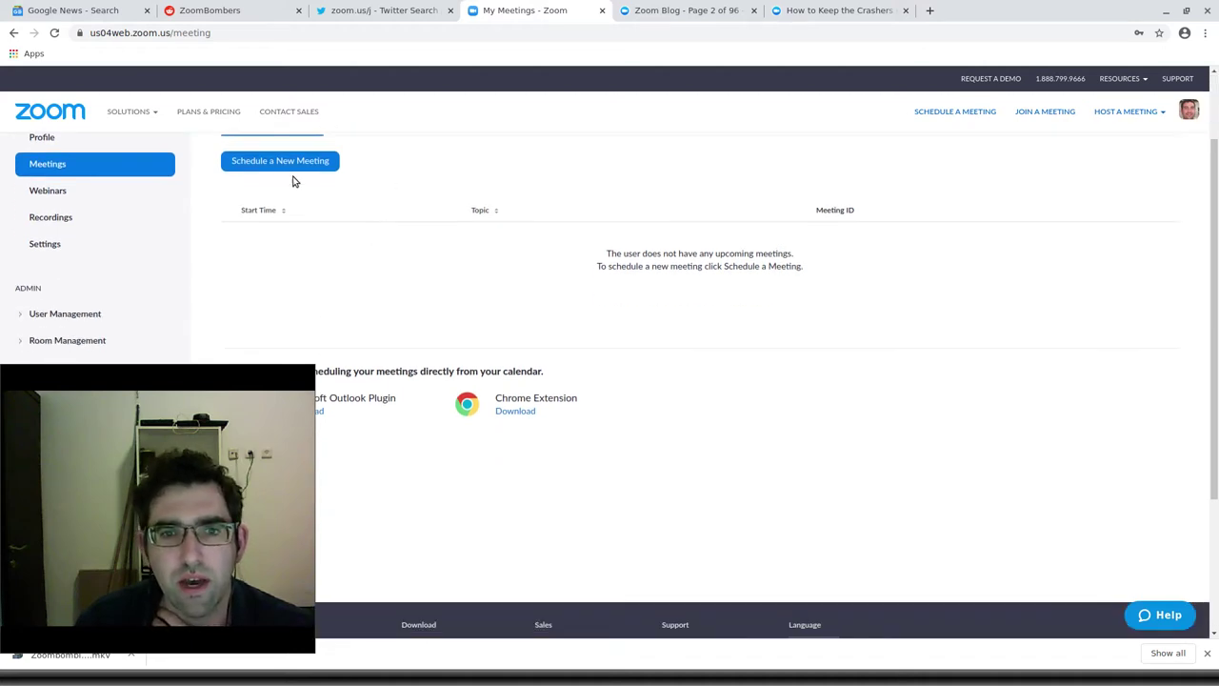
scroll(300, 167, "up", 2)
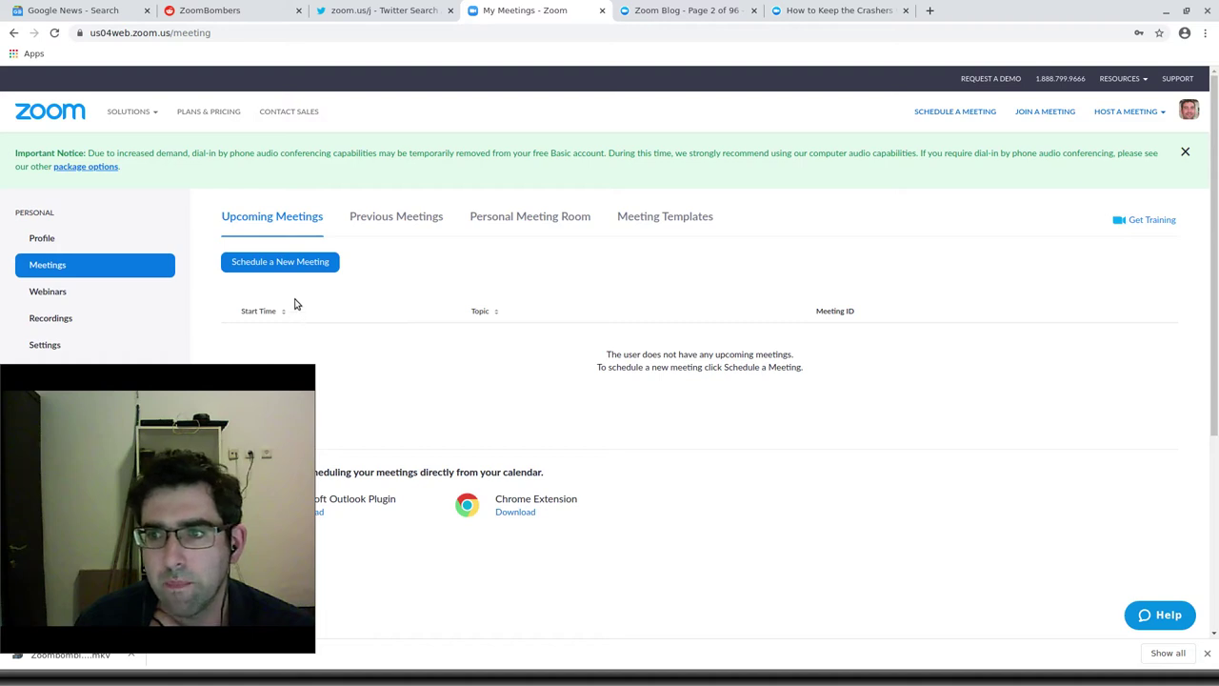
mouse_move(1143, 110)
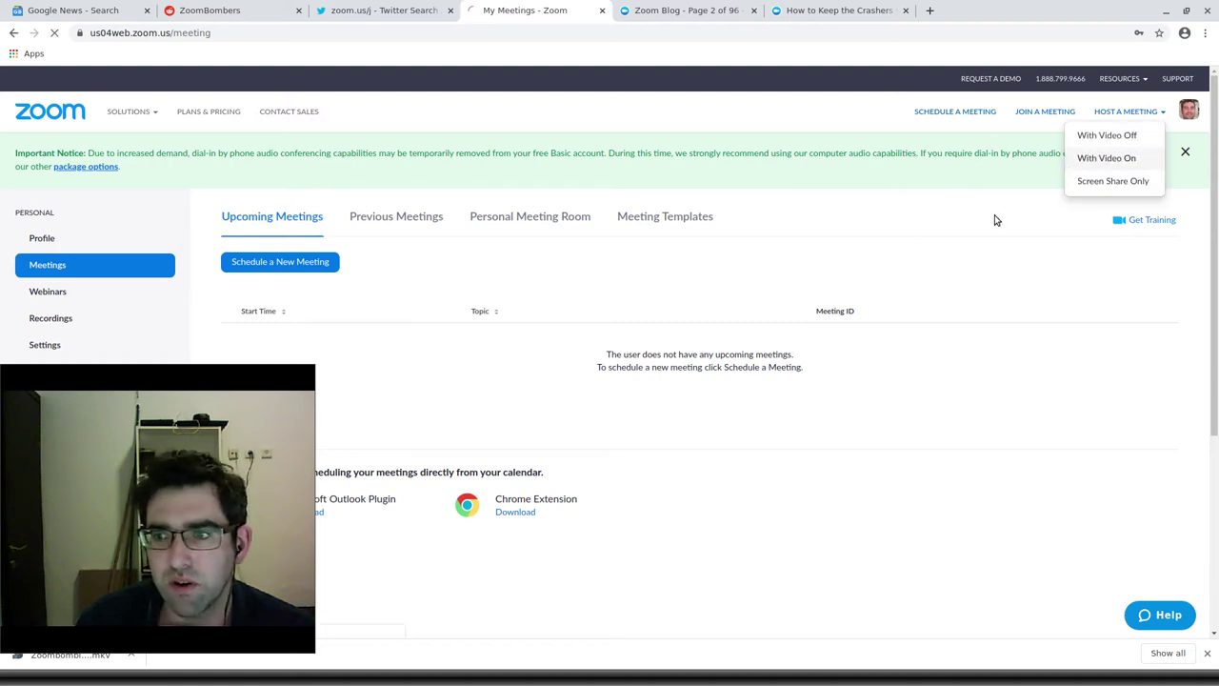
left_click(1124, 159)
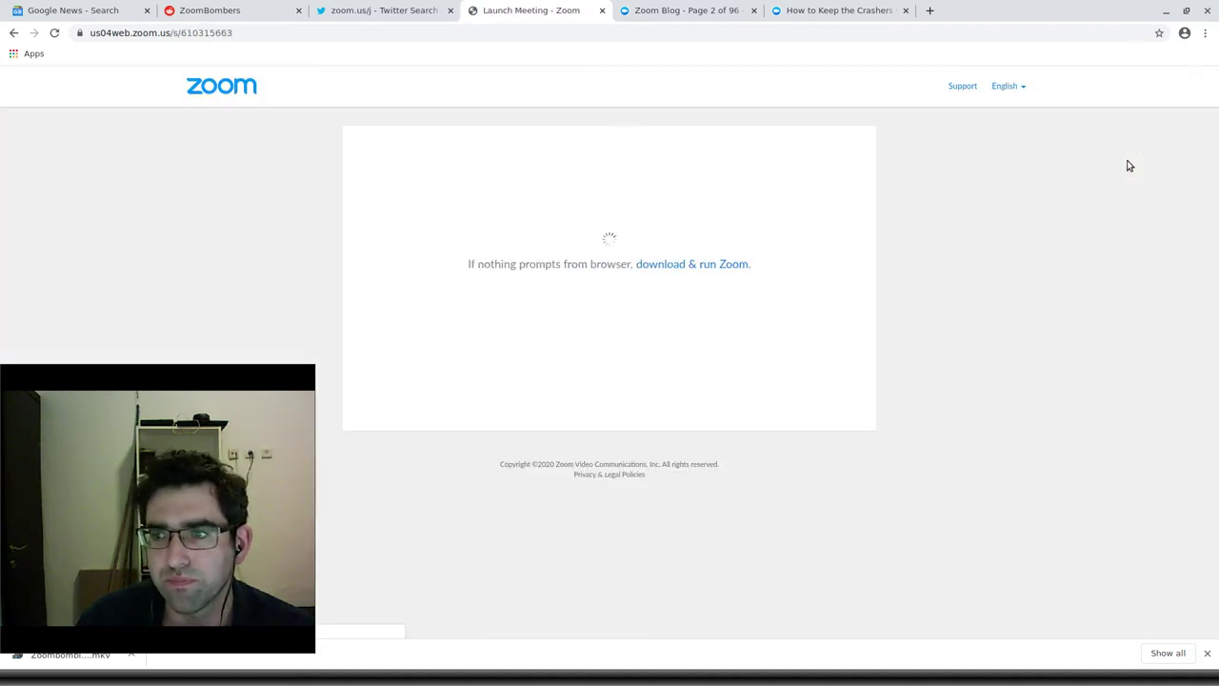
left_click(13, 34)
left_click(636, 138)
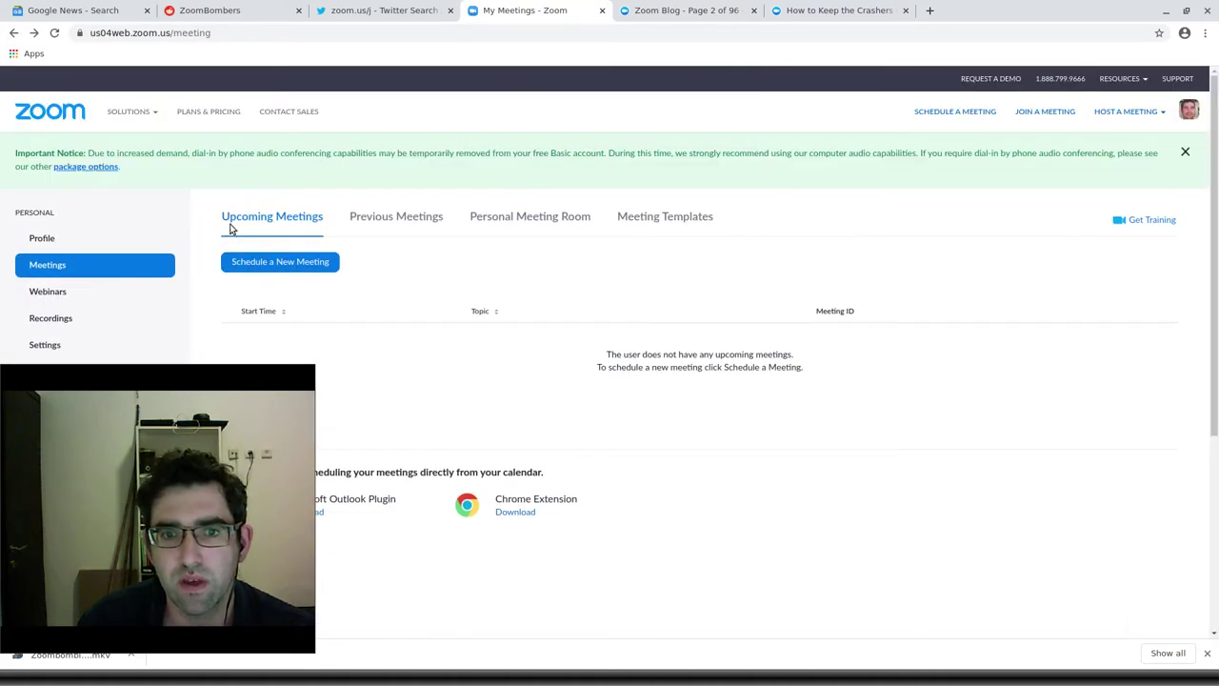
Begin scheduling a new meeting and set its topic to "My Demo Zoom Meeting"
left_click(243, 262)
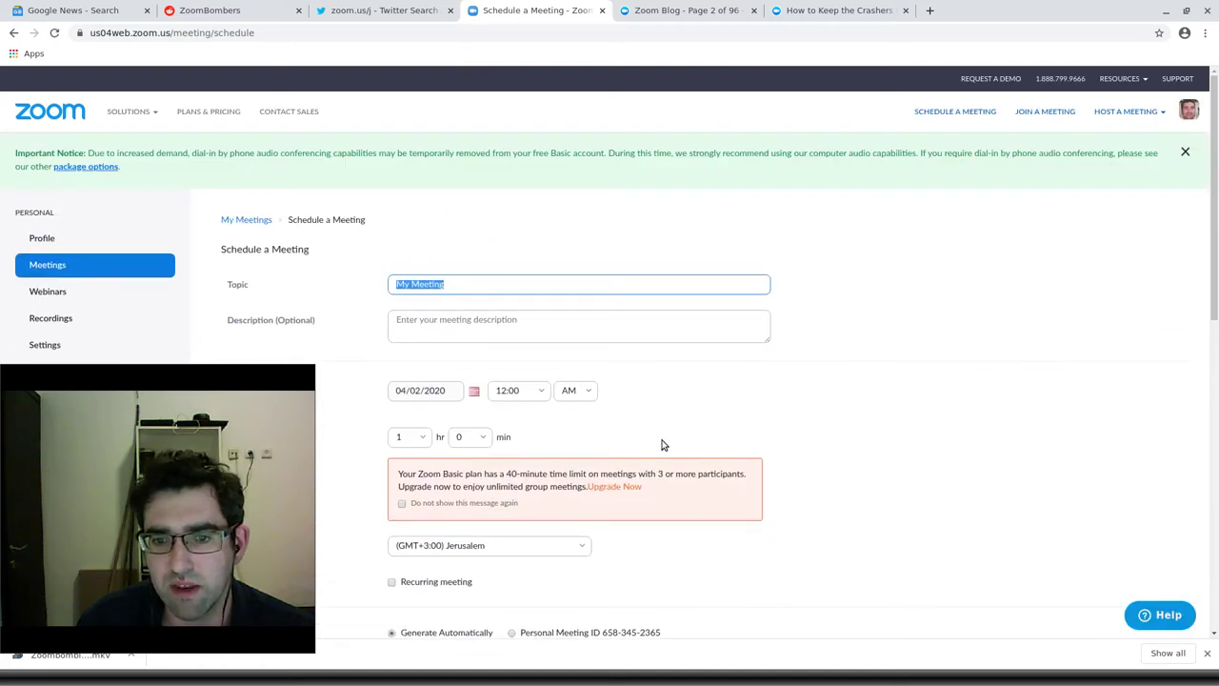
left_click(490, 284)
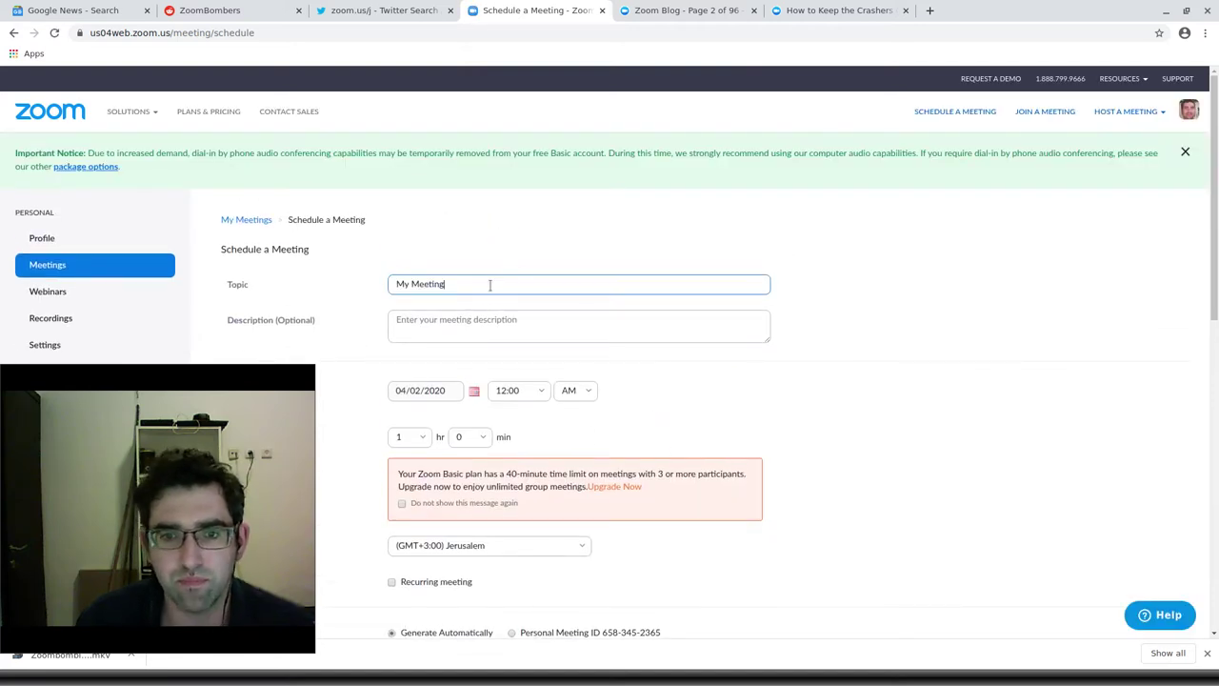
key("ctrl+a")
type("My Demo Zoo")
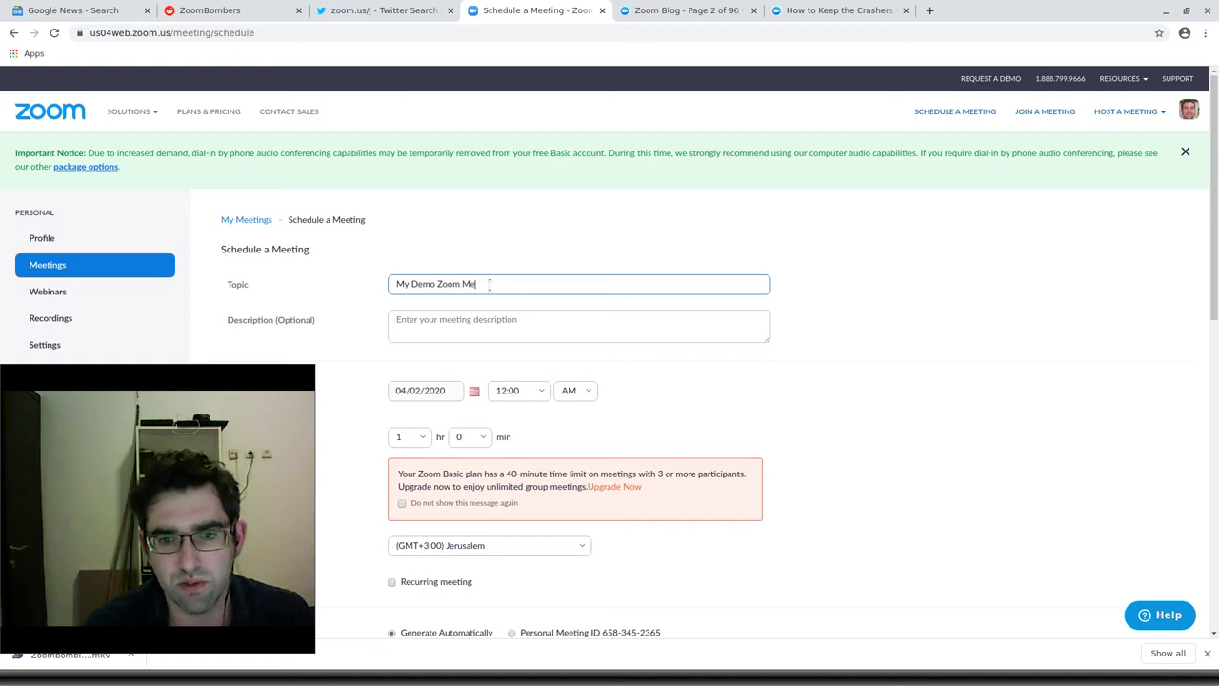
key("Tab")
Enable the waiting room in the meeting options and save the scheduled meeting
scroll(696, 276, "down", 5)
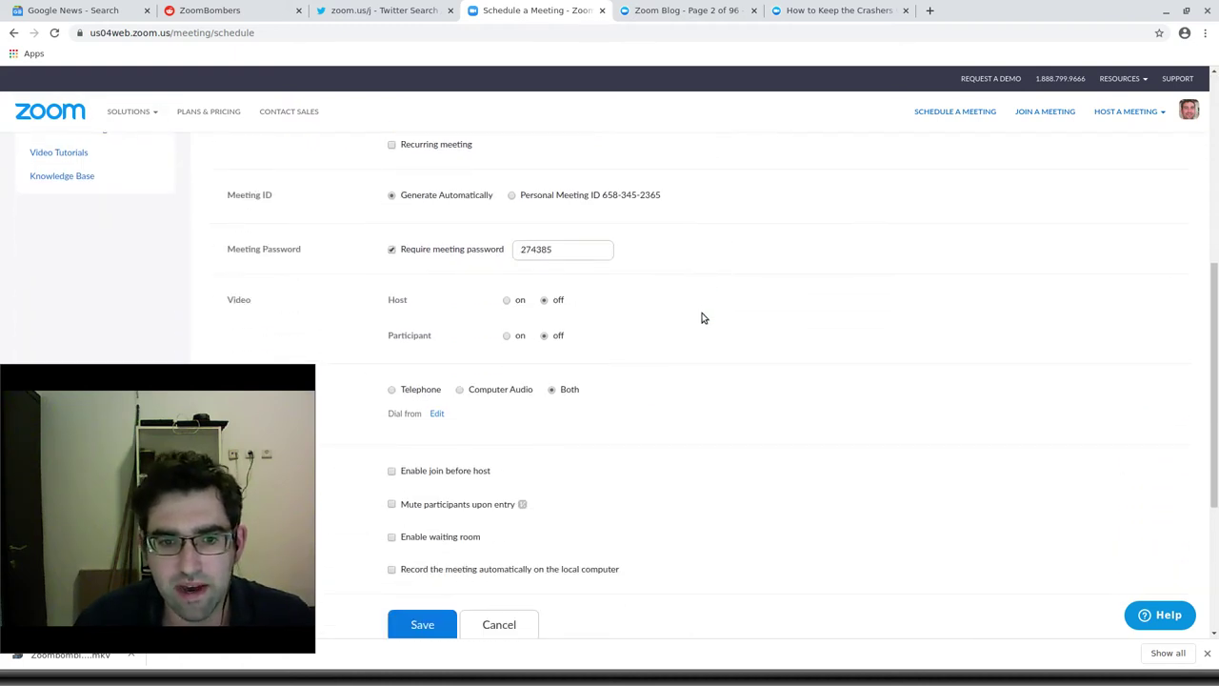
scroll(606, 249, "down", 2)
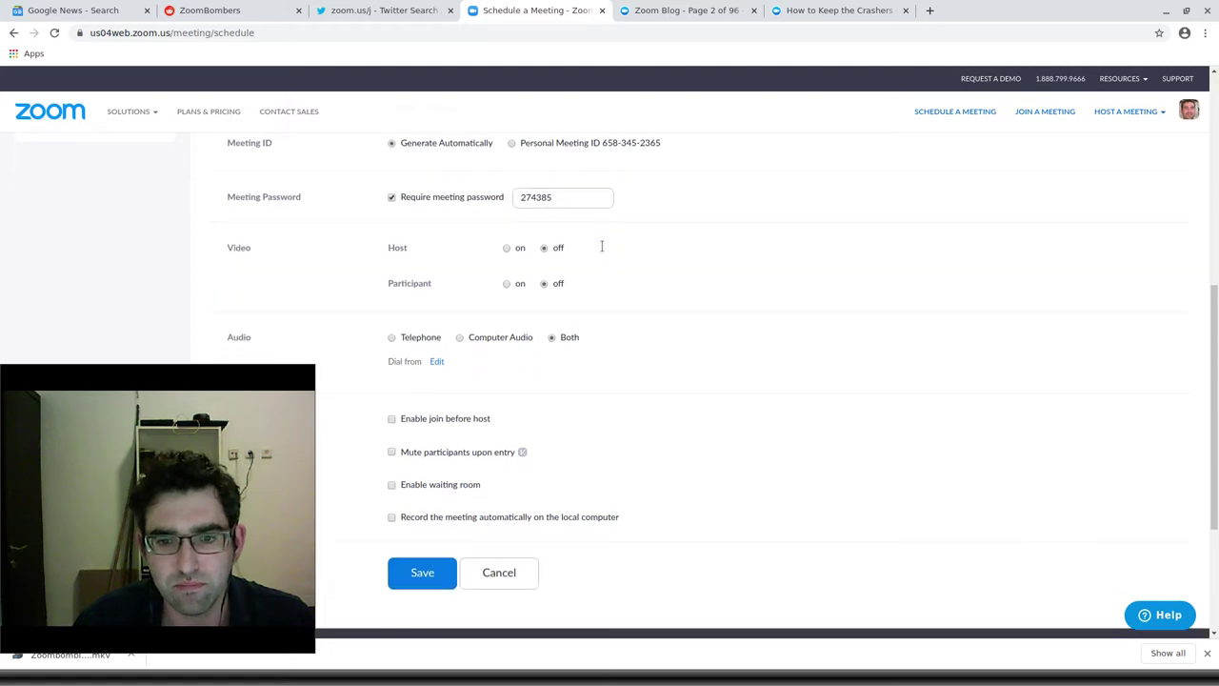
left_click(391, 403)
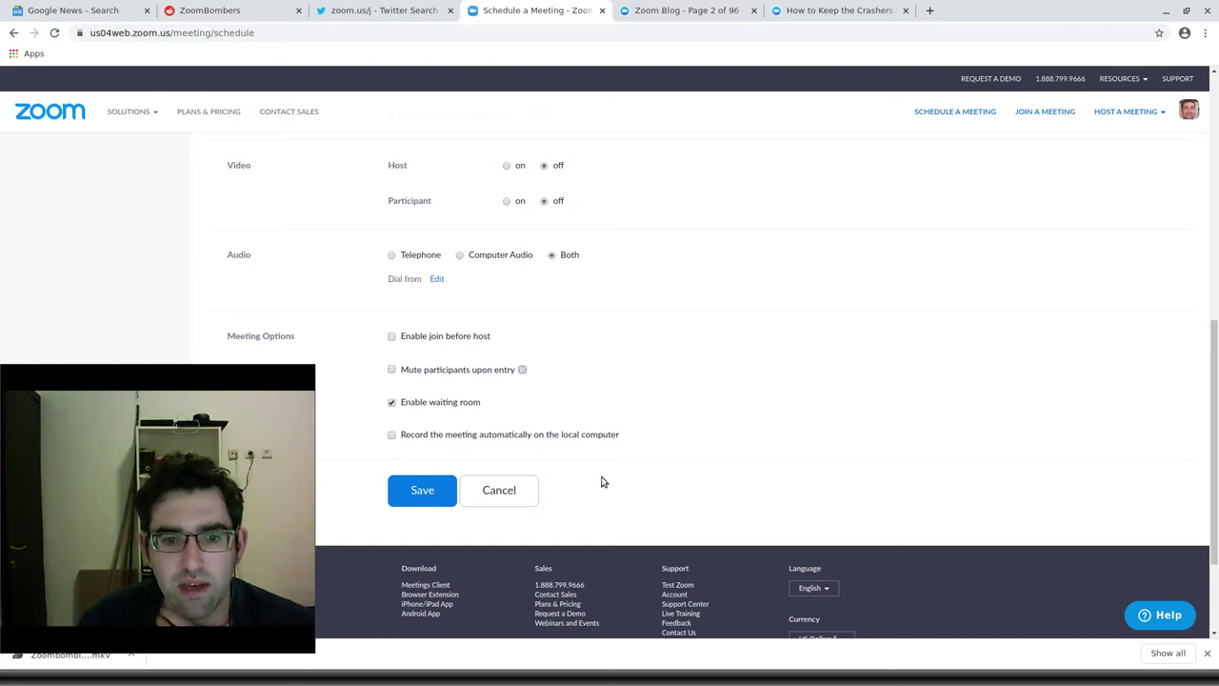
left_click(428, 490)
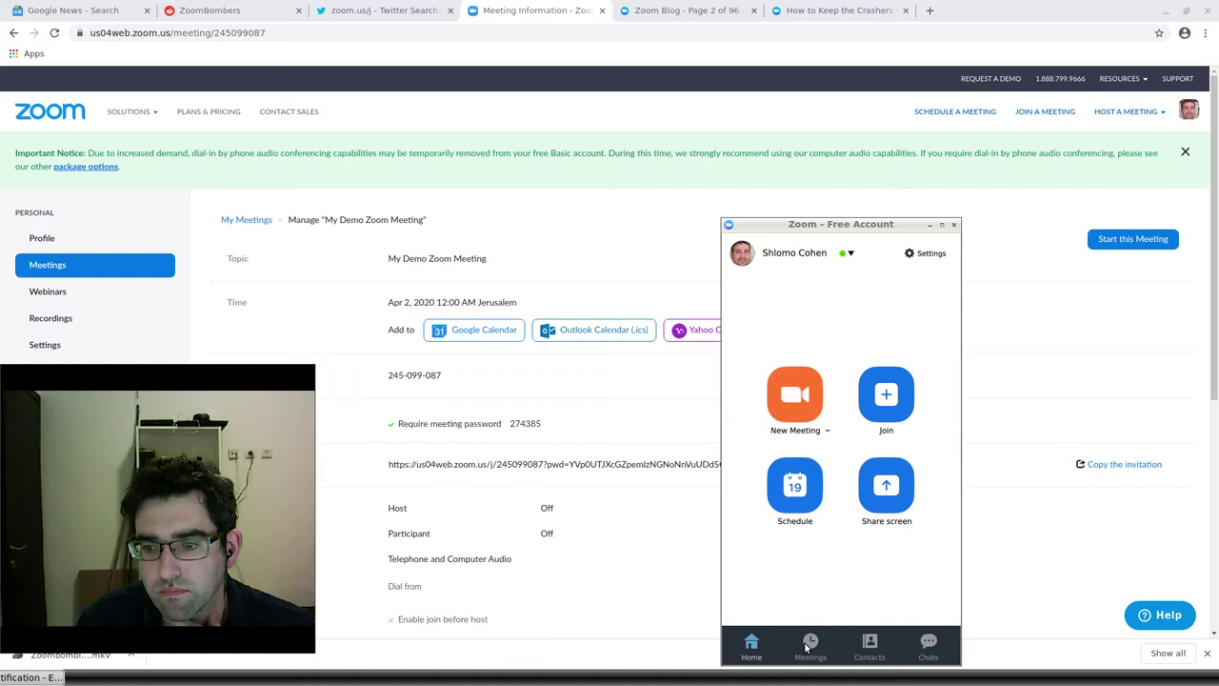
Start the upcoming "My Demo Zoom Meeting" from the Zoom client, join with computer audio, and move the meeting window out of the way
left_click(808, 645)
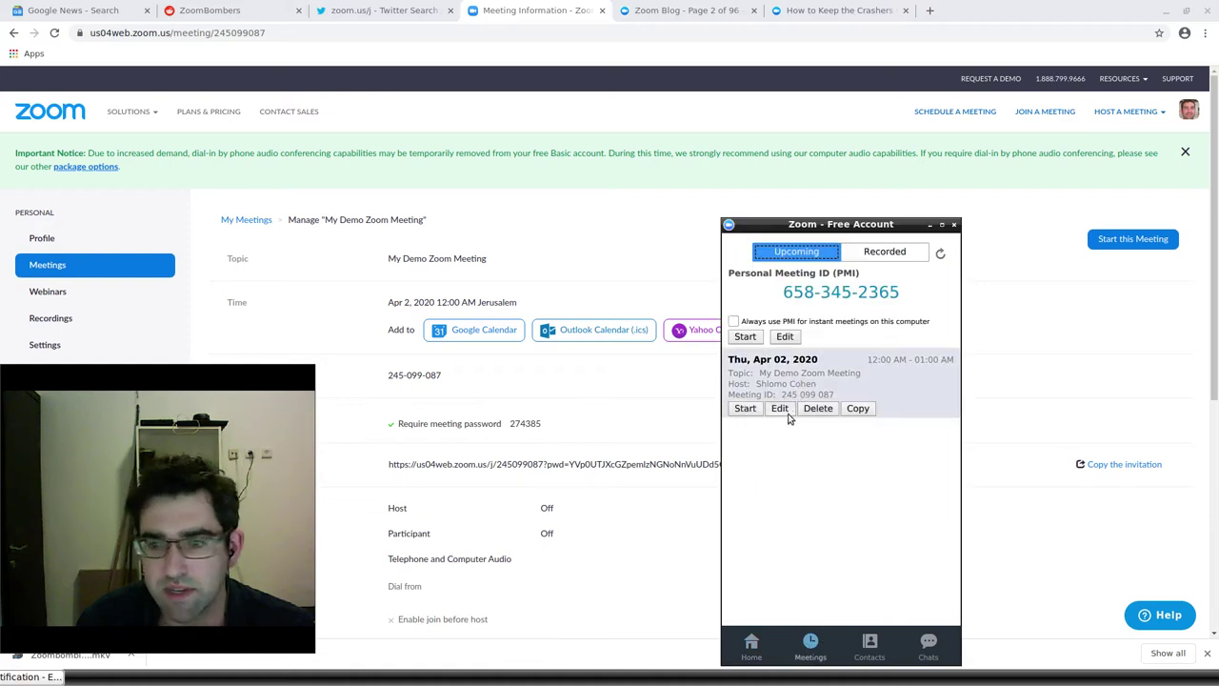
left_click(749, 409)
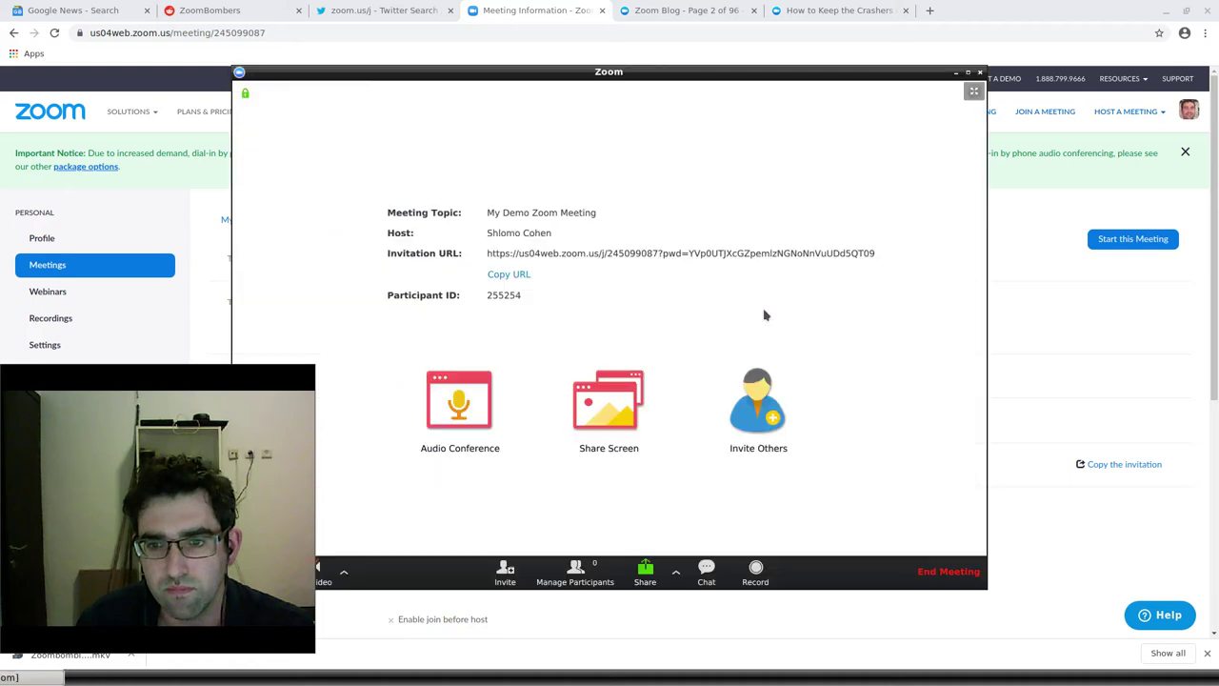
left_click(536, 324)
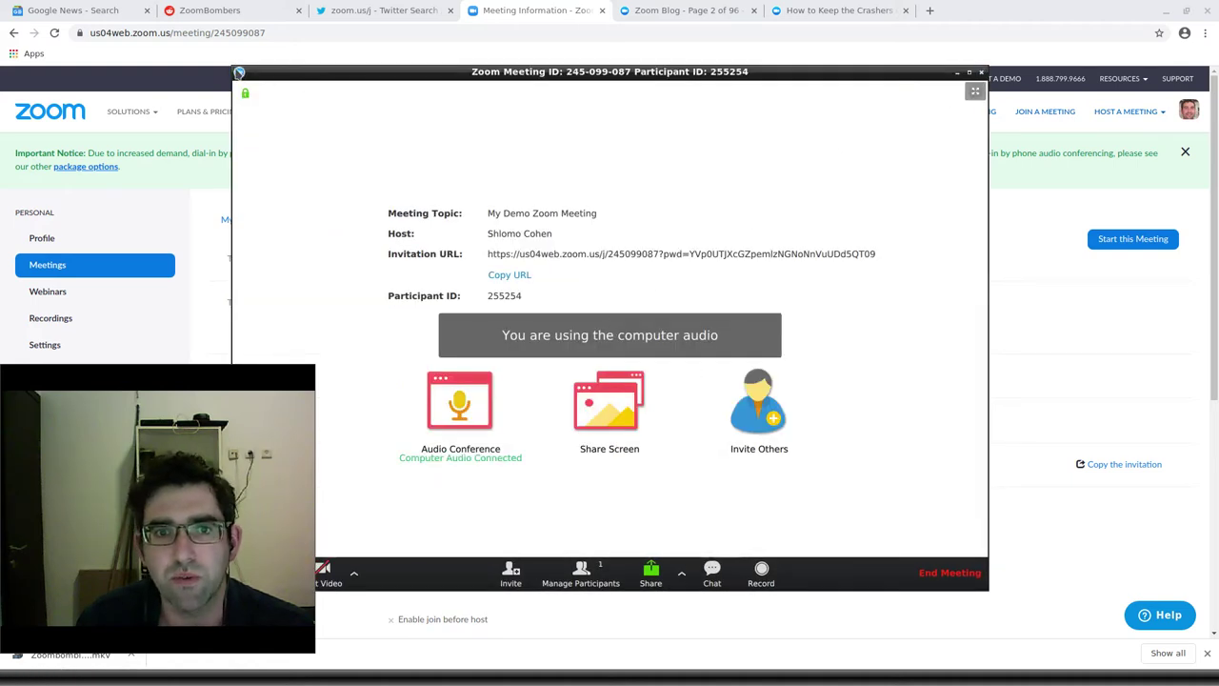
left_click_drag(286, 81, 1218, 81)
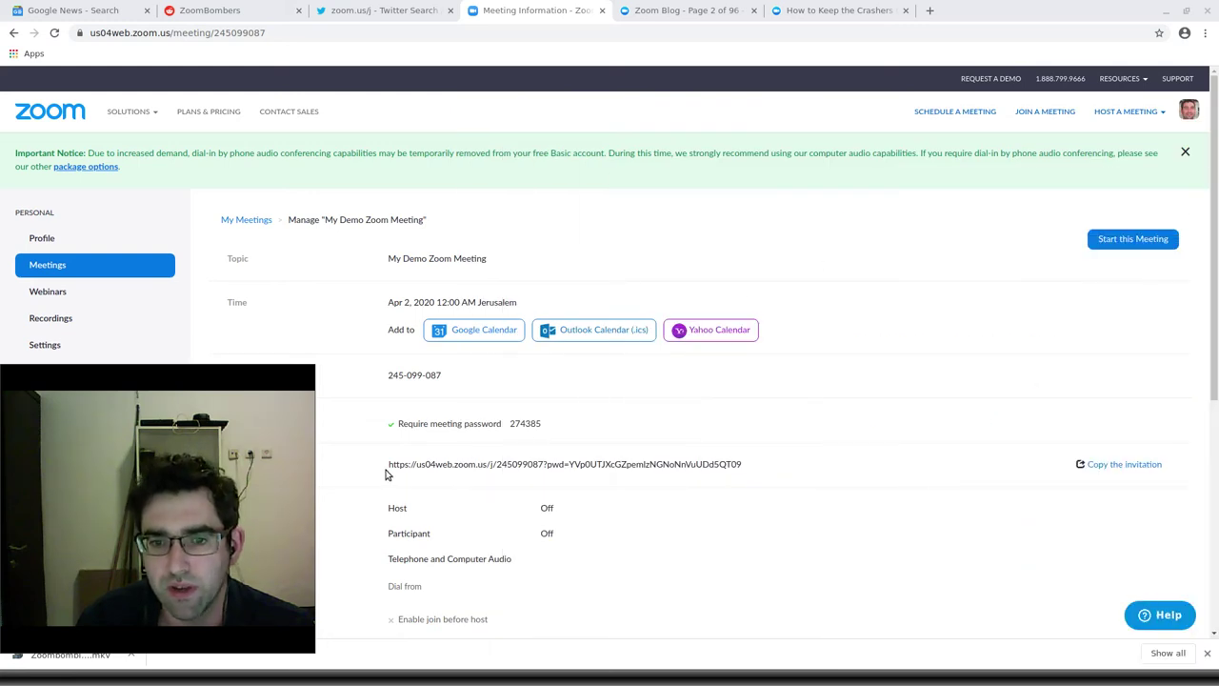
Copy the full join URL from the demo meeting's information page
scroll(389, 461, "down", 3)
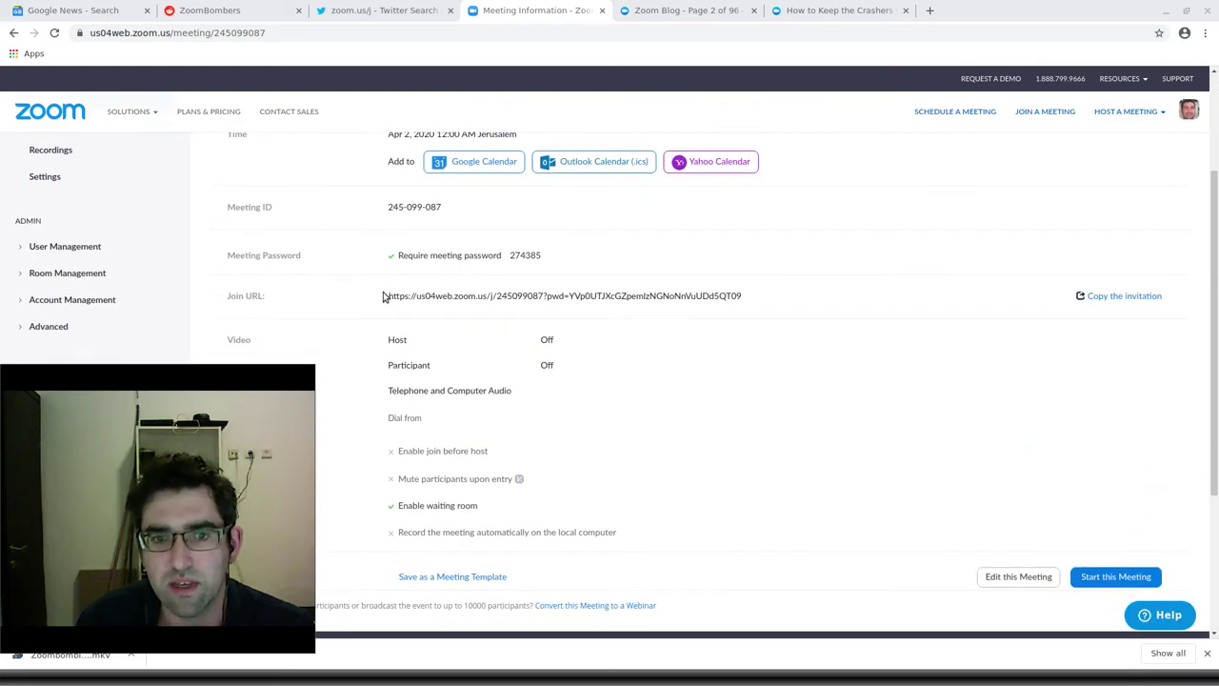
left_click_drag(387, 298, 741, 295)
left_click(735, 295)
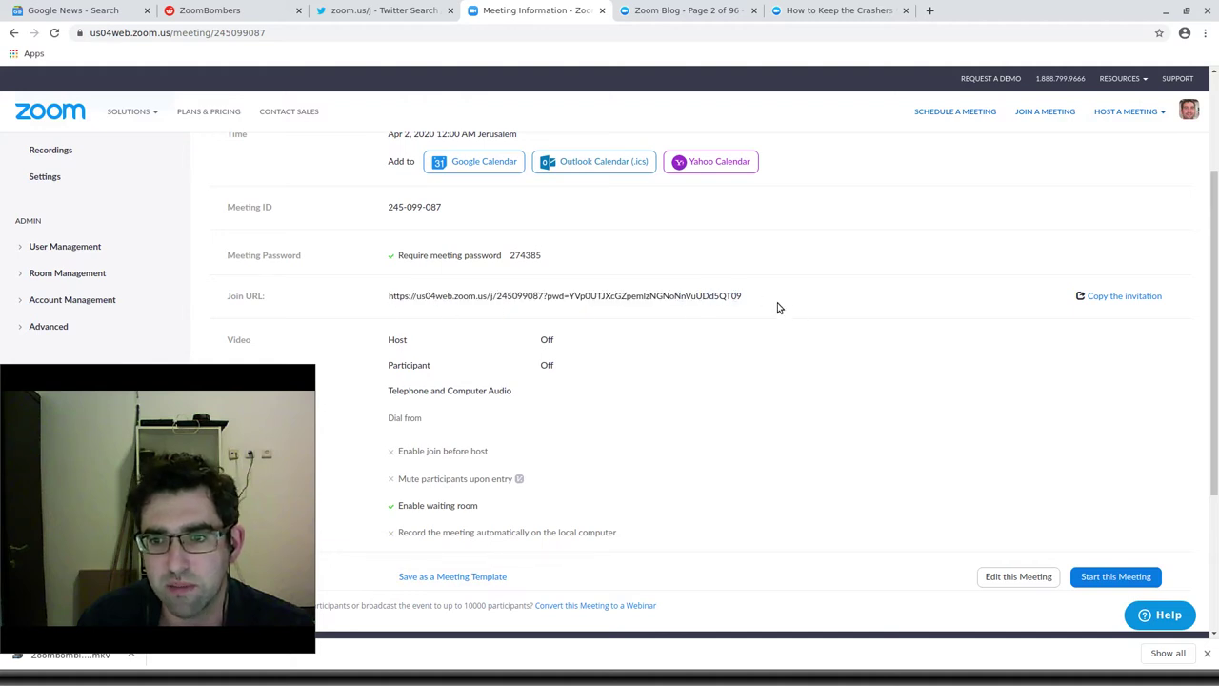
triple_click(743, 297)
right_click(721, 303)
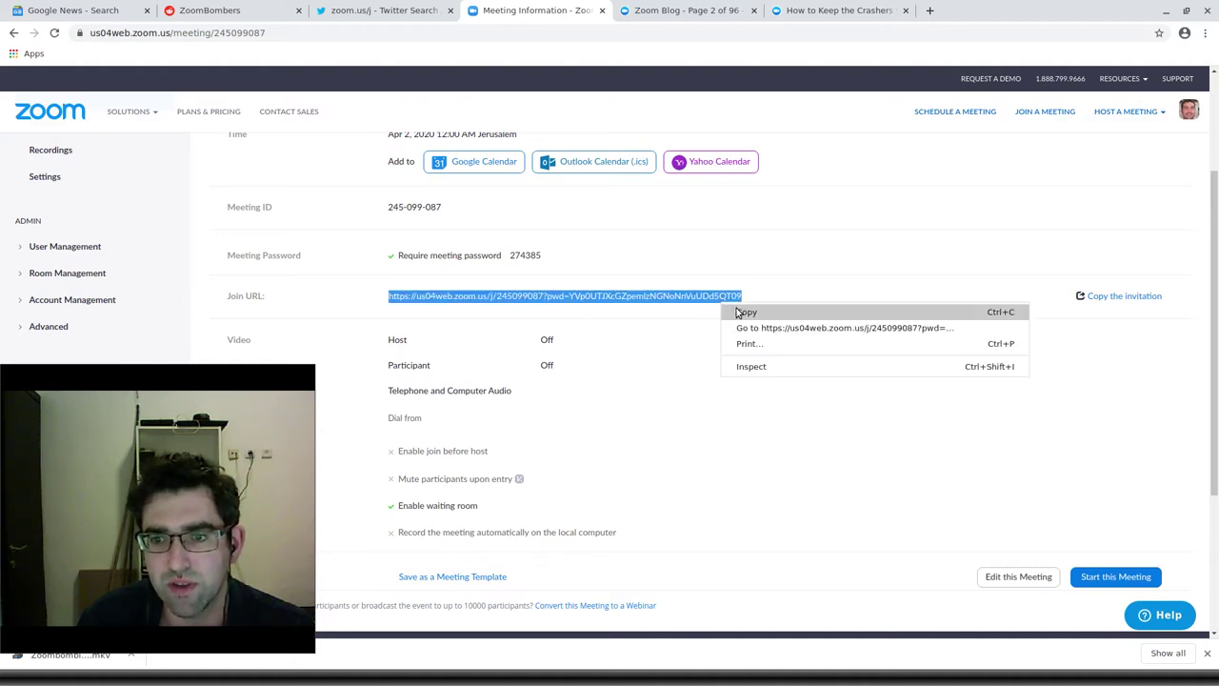
left_click(741, 313)
Switch to Twitter, start a new tweet from the home page, and paste the demo meeting's join link with its embedded password
left_click(404, 11)
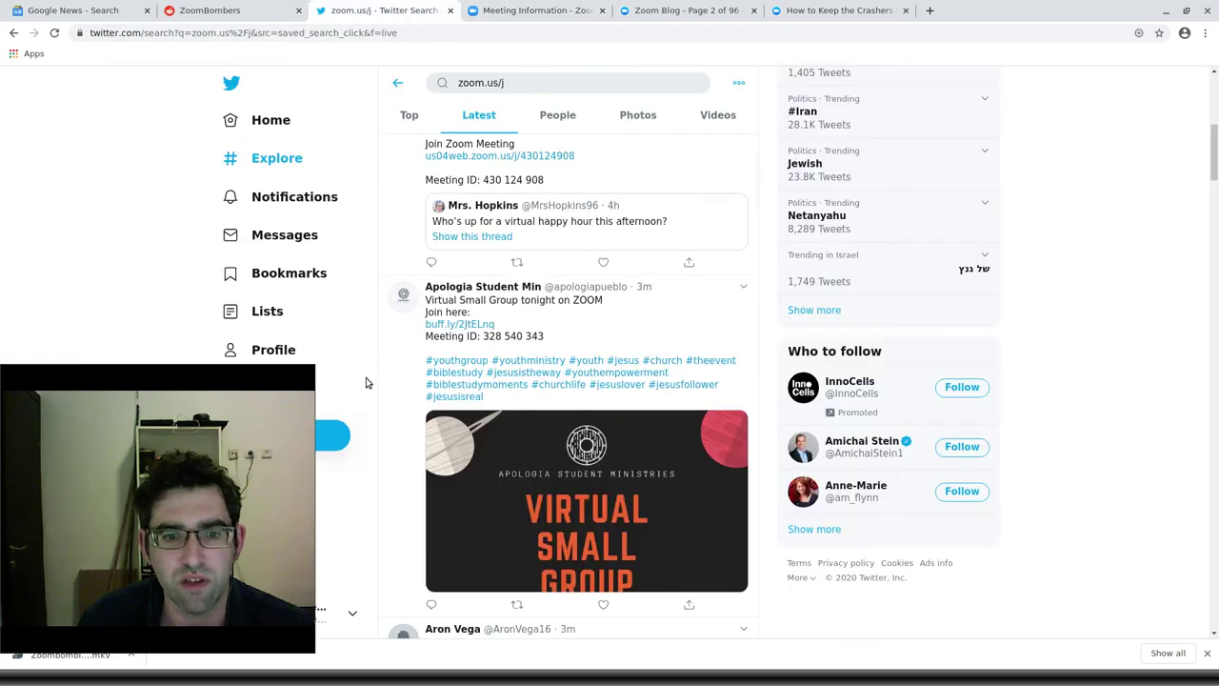
left_click(268, 128)
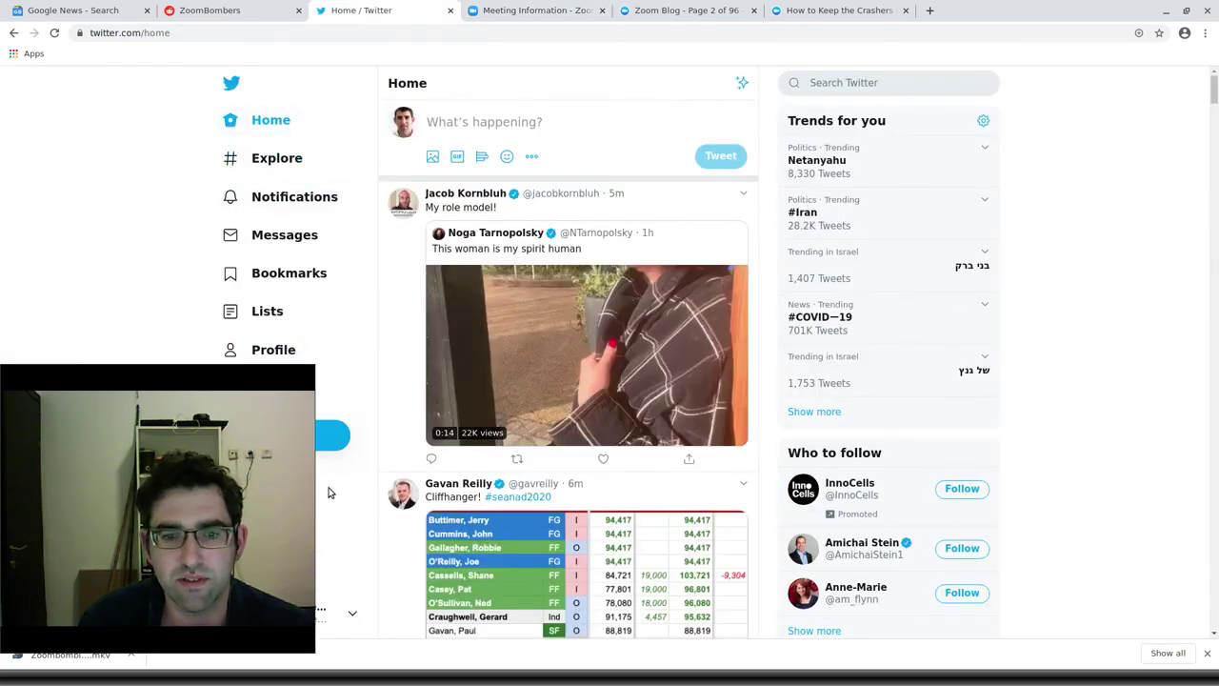
left_click(338, 440)
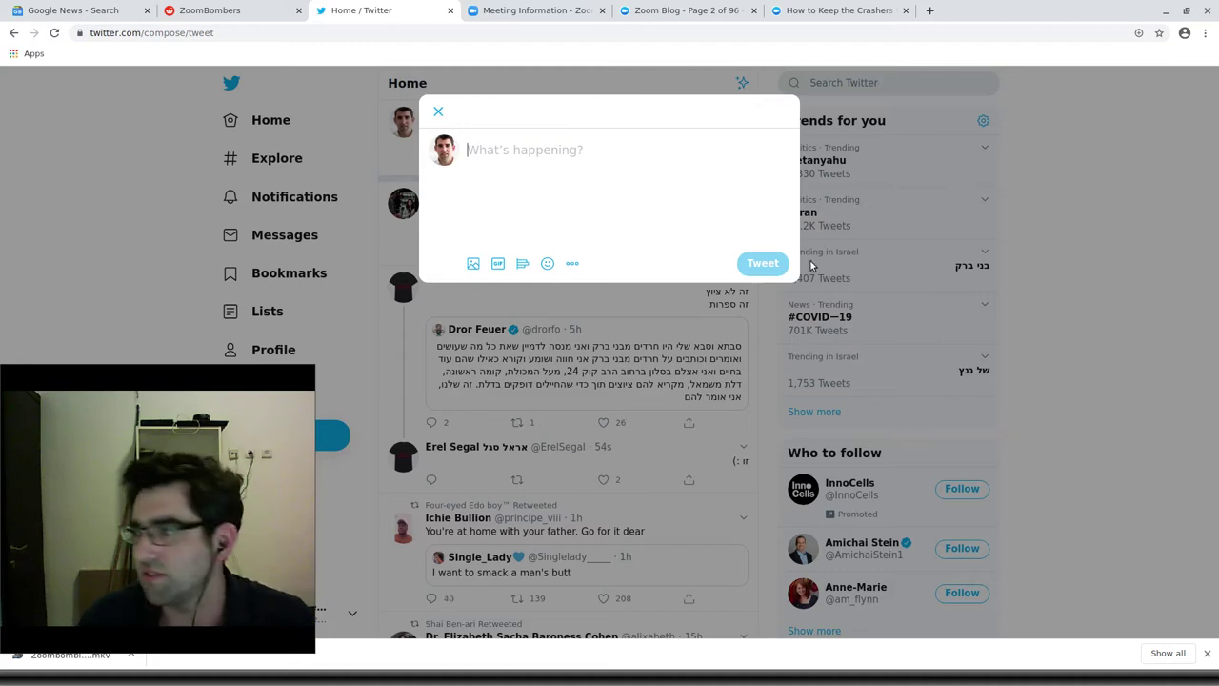
key("ctrl+v")
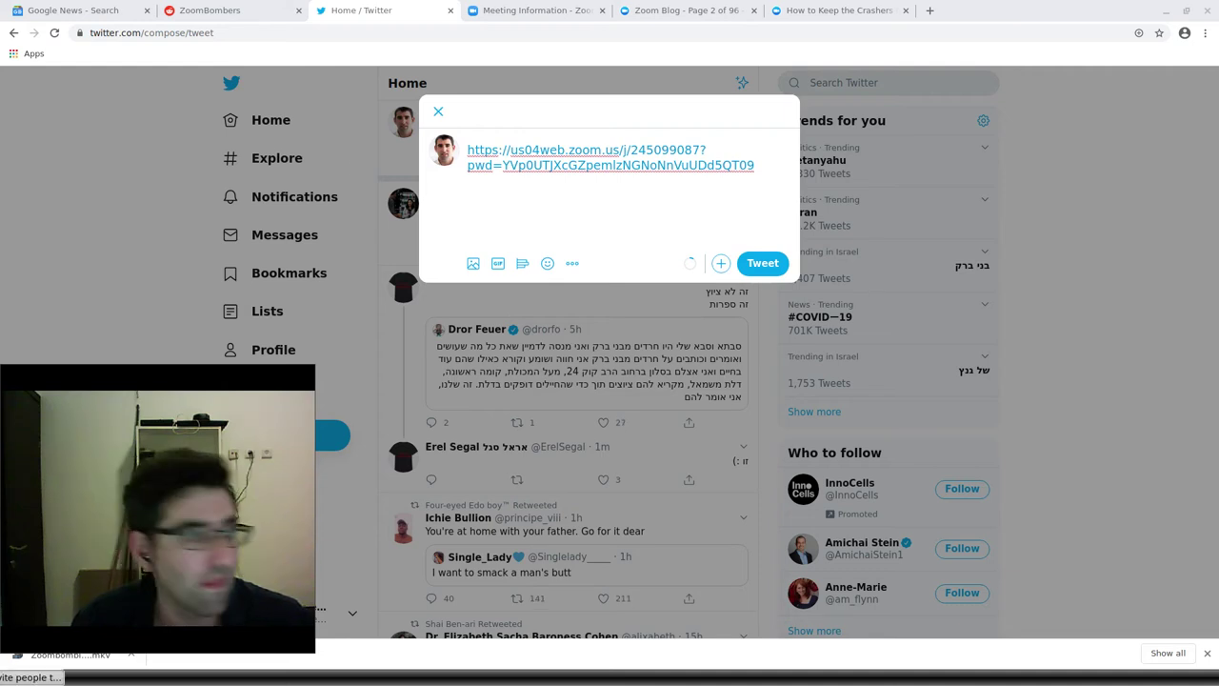
Switch to Kate, replace the old invitation with two copies of the demo meeting's join details and meeting password, and minimize Kate
key("alt+Tab")
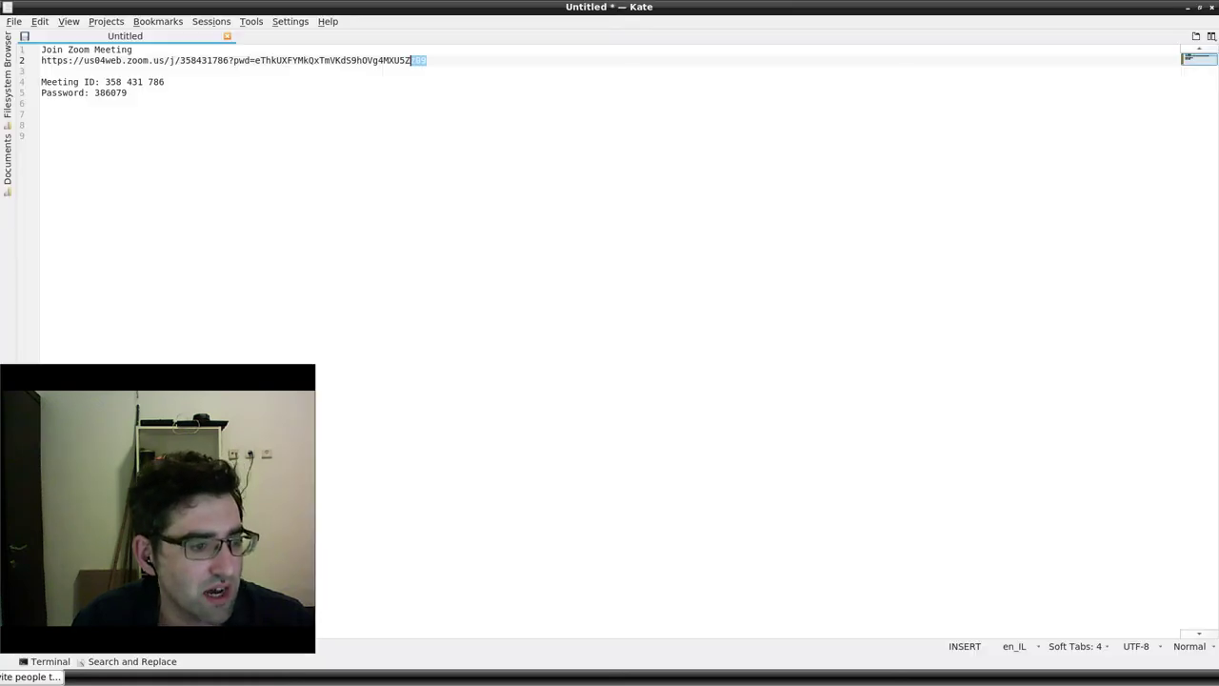
left_click(15, 20)
key("Escape")
left_click(343, 142)
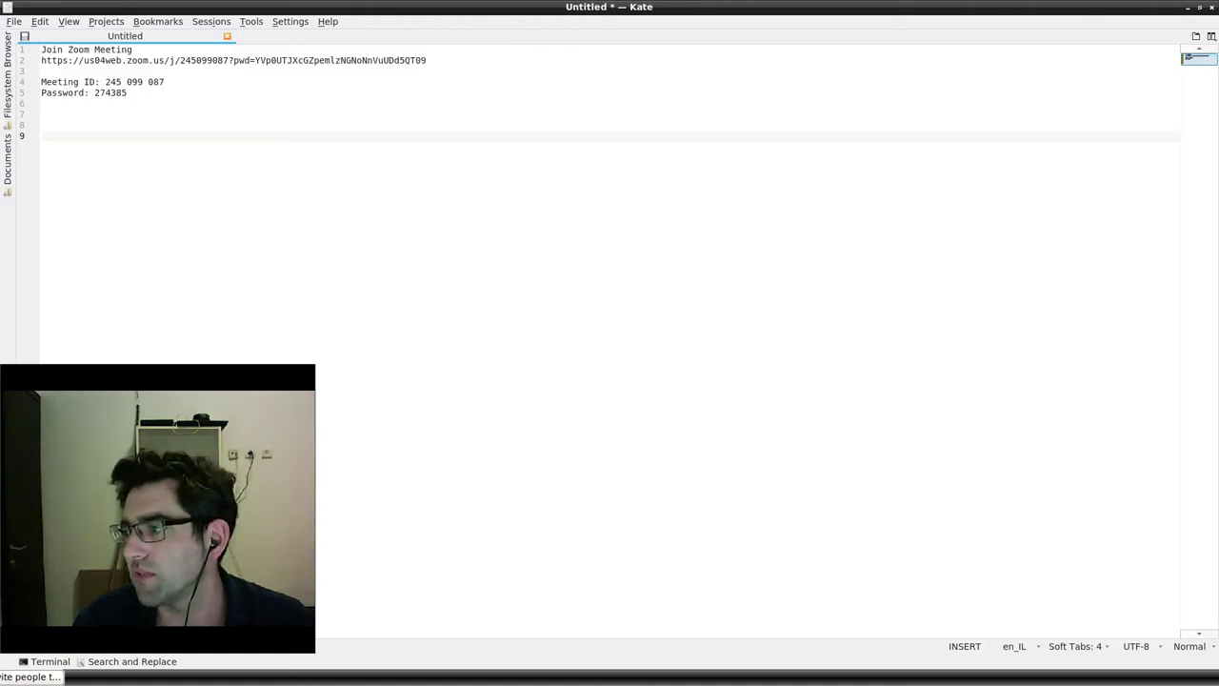
key("ctrl+v")
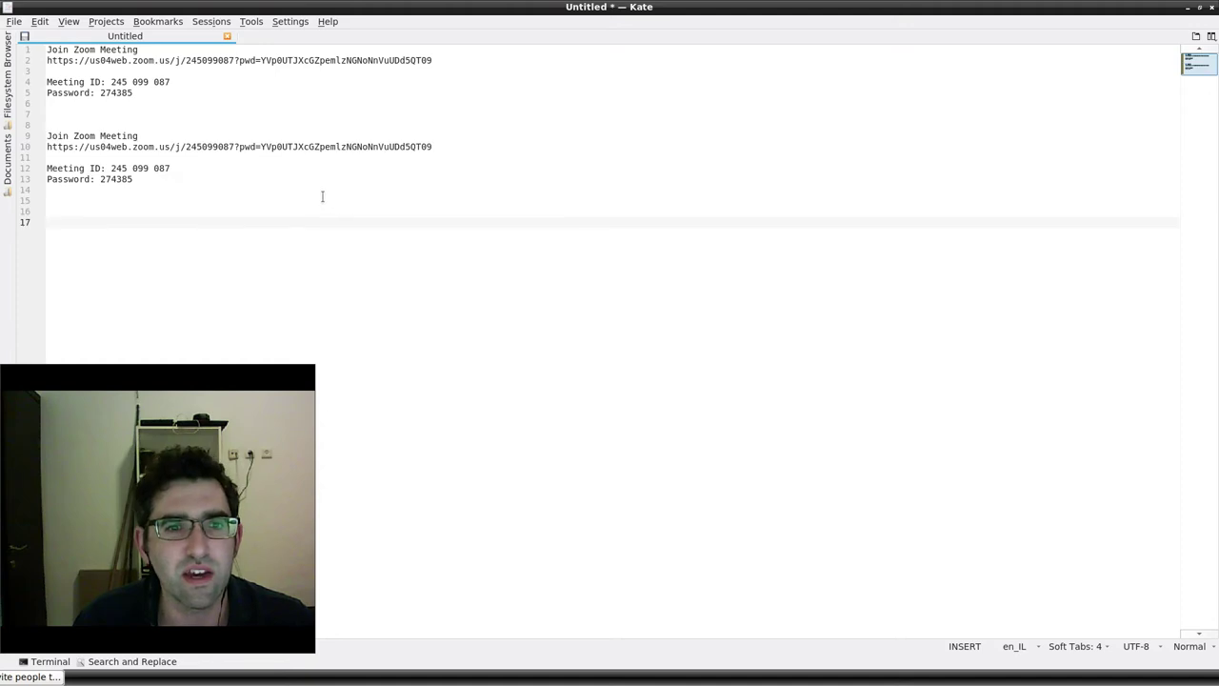
left_click(1188, 7)
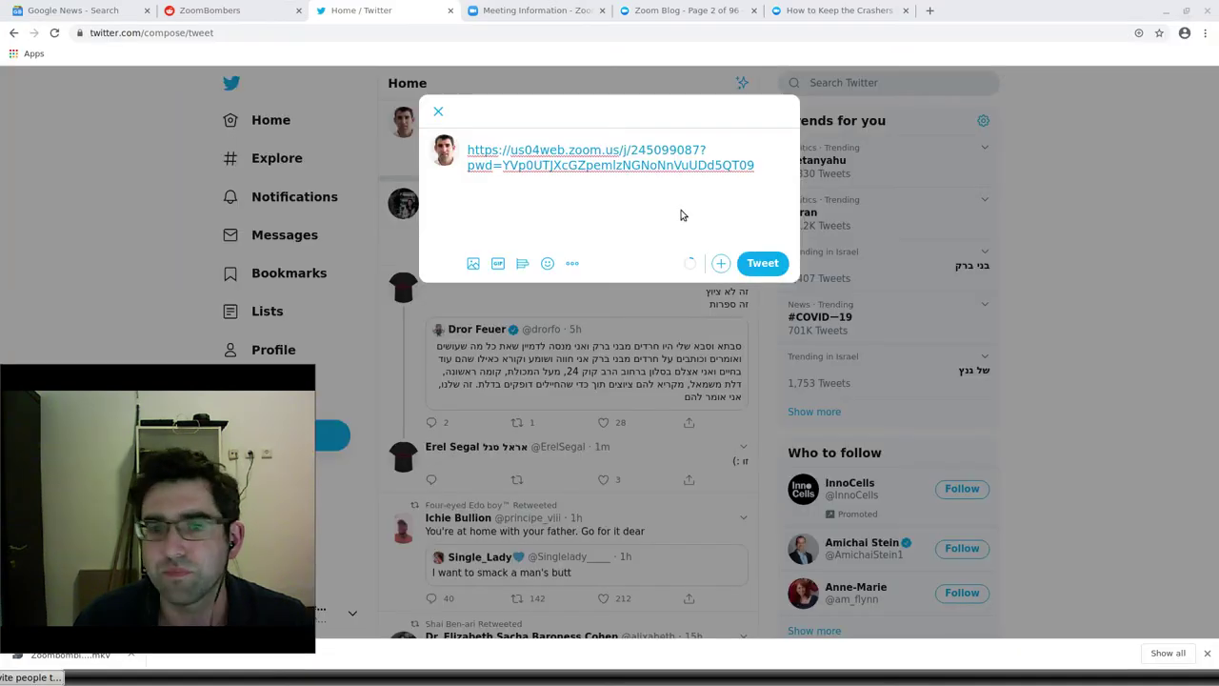
Insert "Live Zoom meeting happening now. Anybody is free to join." before the join link in the tweet
left_click(468, 149)
type("Live Zoom meet")
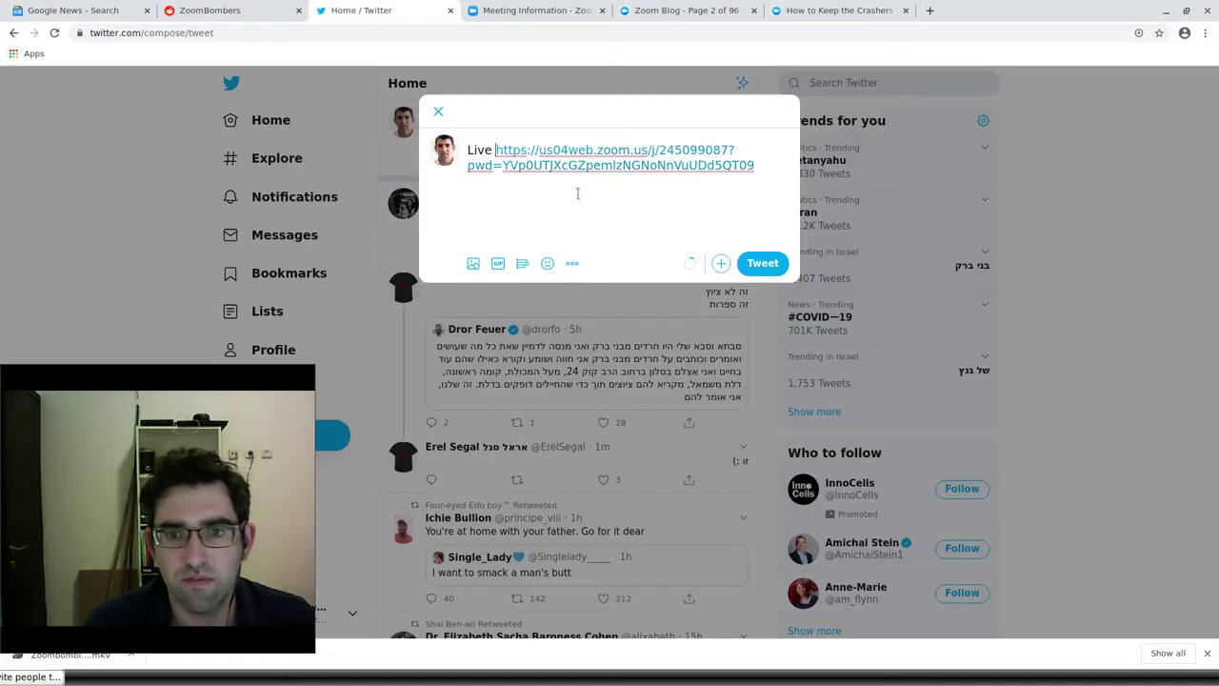
type("ing happening now. ")
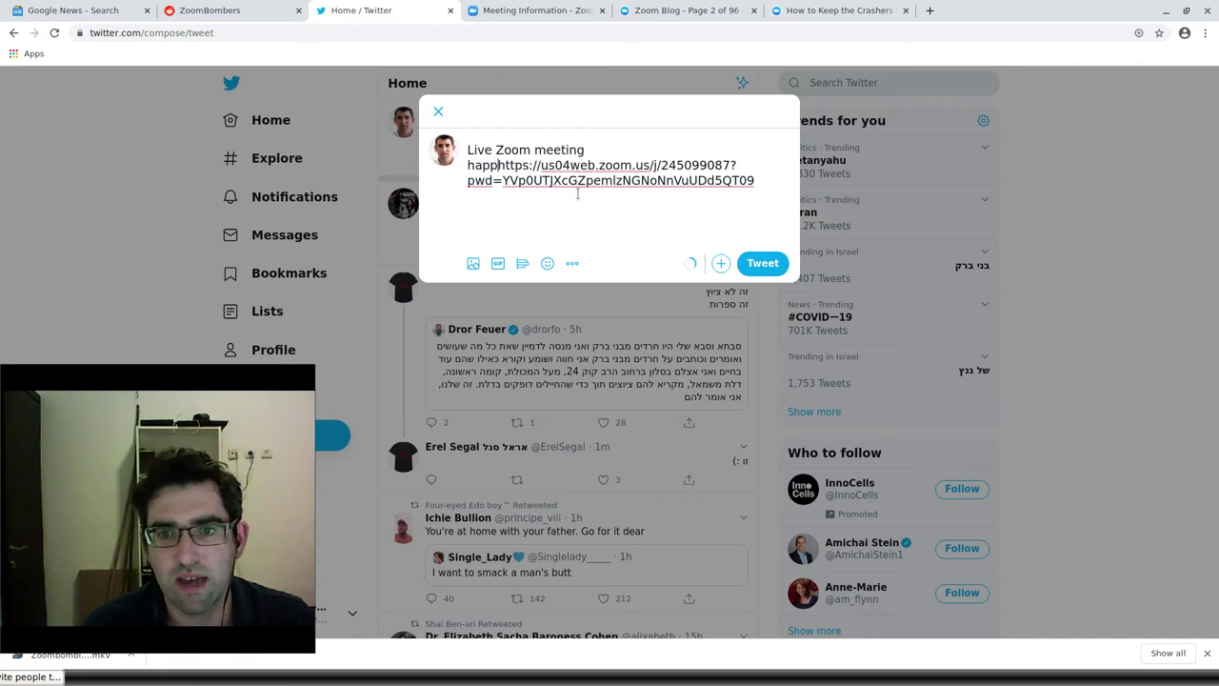
type("Anybody is ")
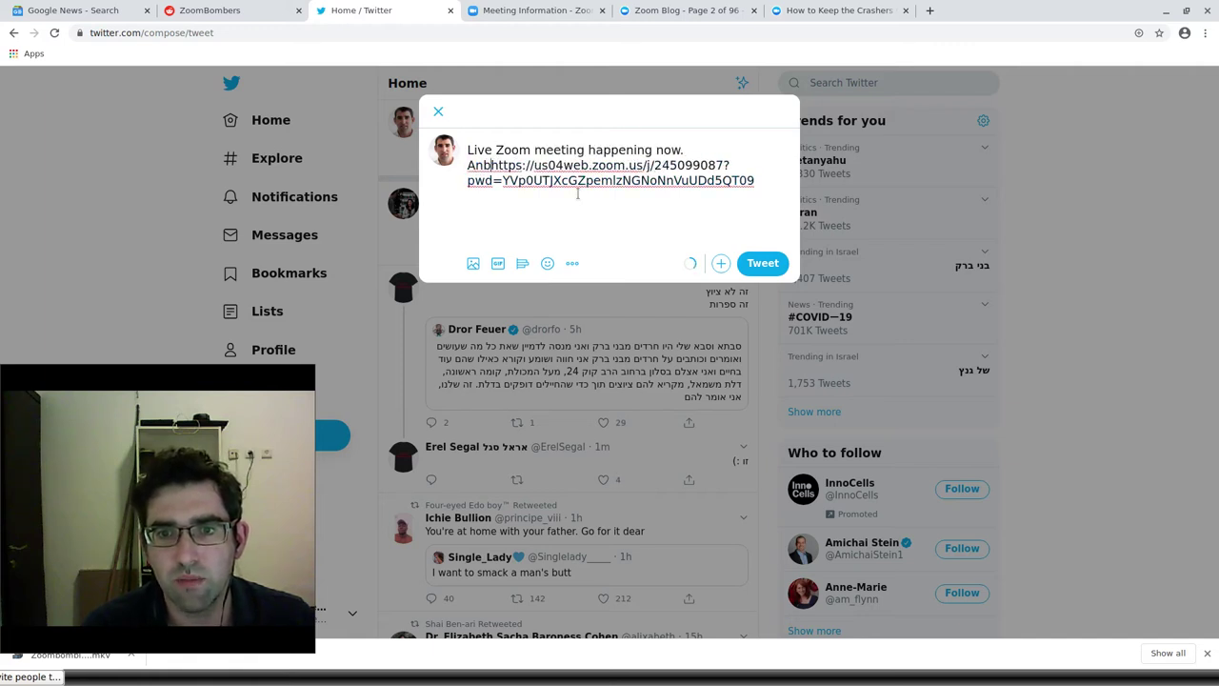
type("free to join. ")
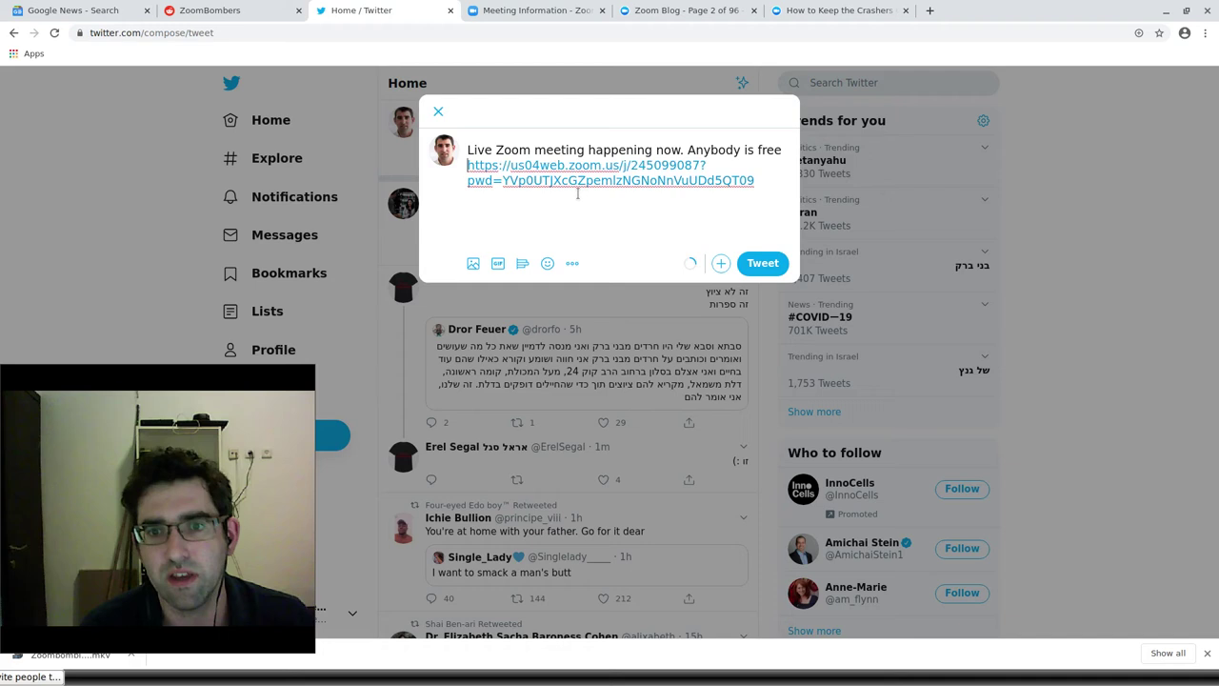
Insert "But by joining you consent to being recorded." before the join link in the tweet
type("But know")
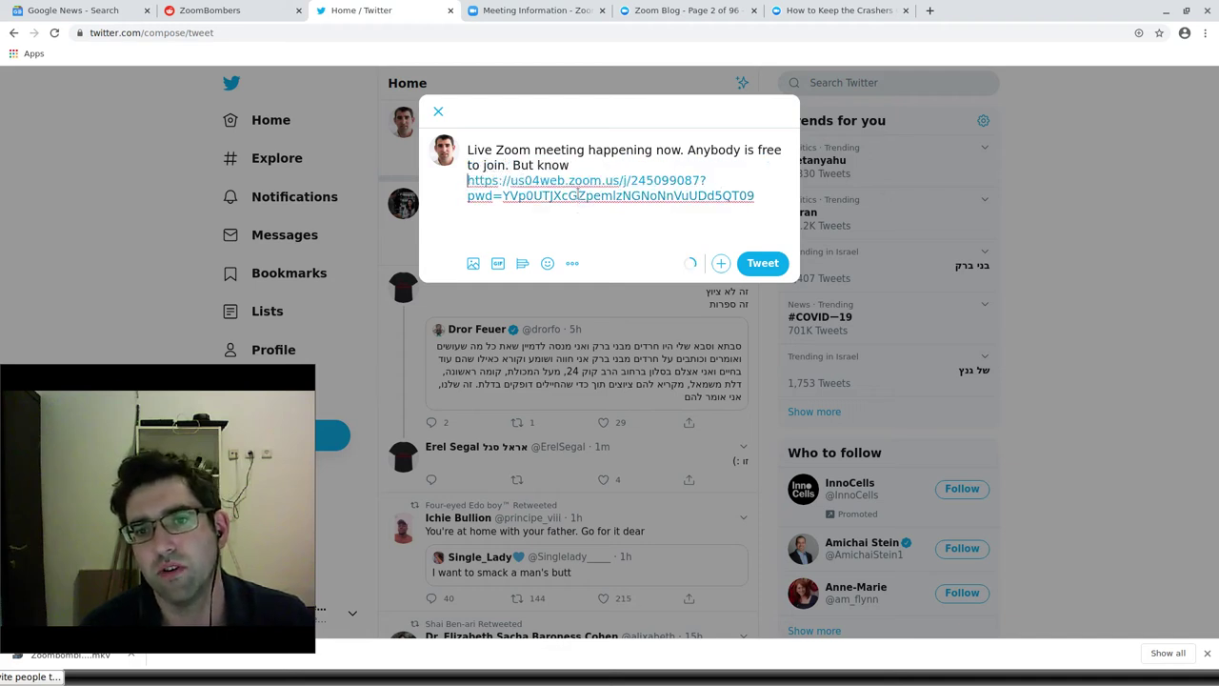
key("BackSpace")
key("BackSpace")
key("BackSpace")
key("BackSpace")
type("by joining your")
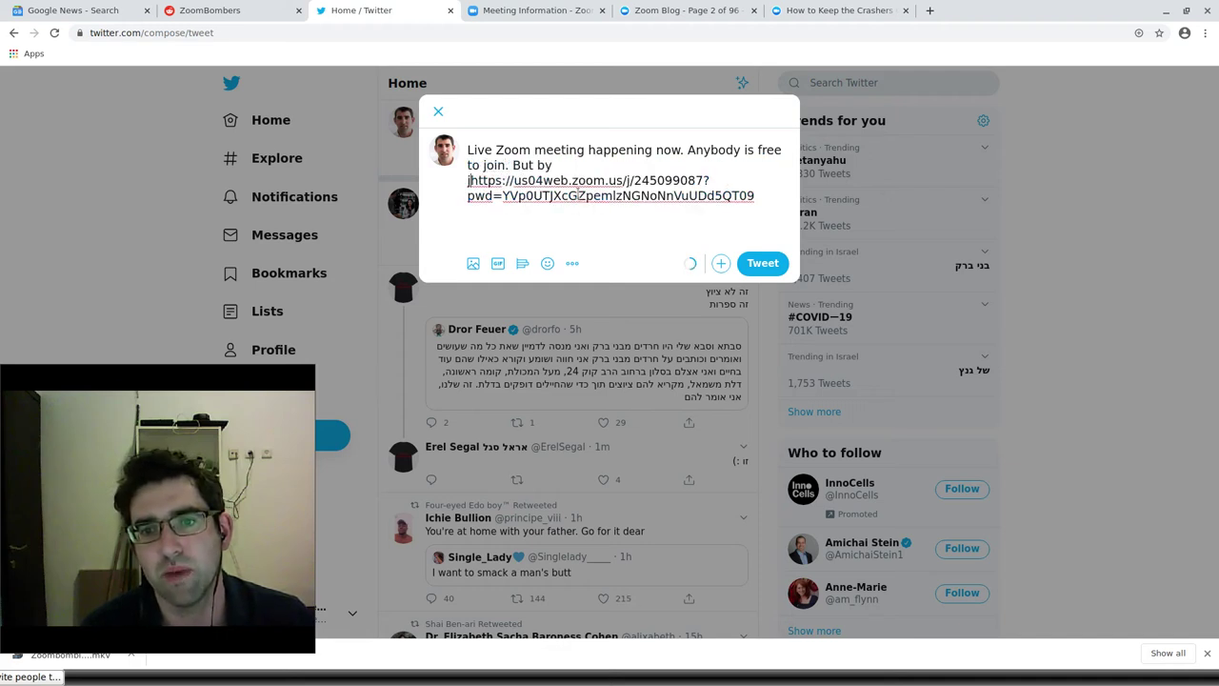
key("BackSpace")
key("BackSpace")
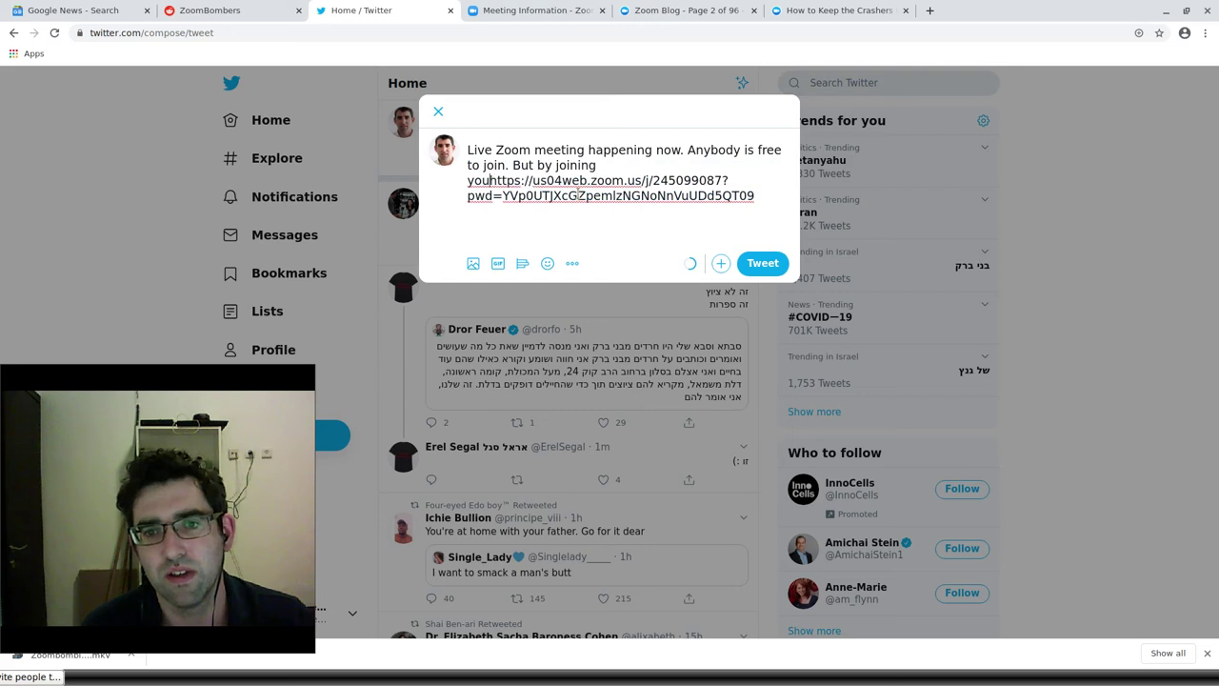
type("consent to being re")
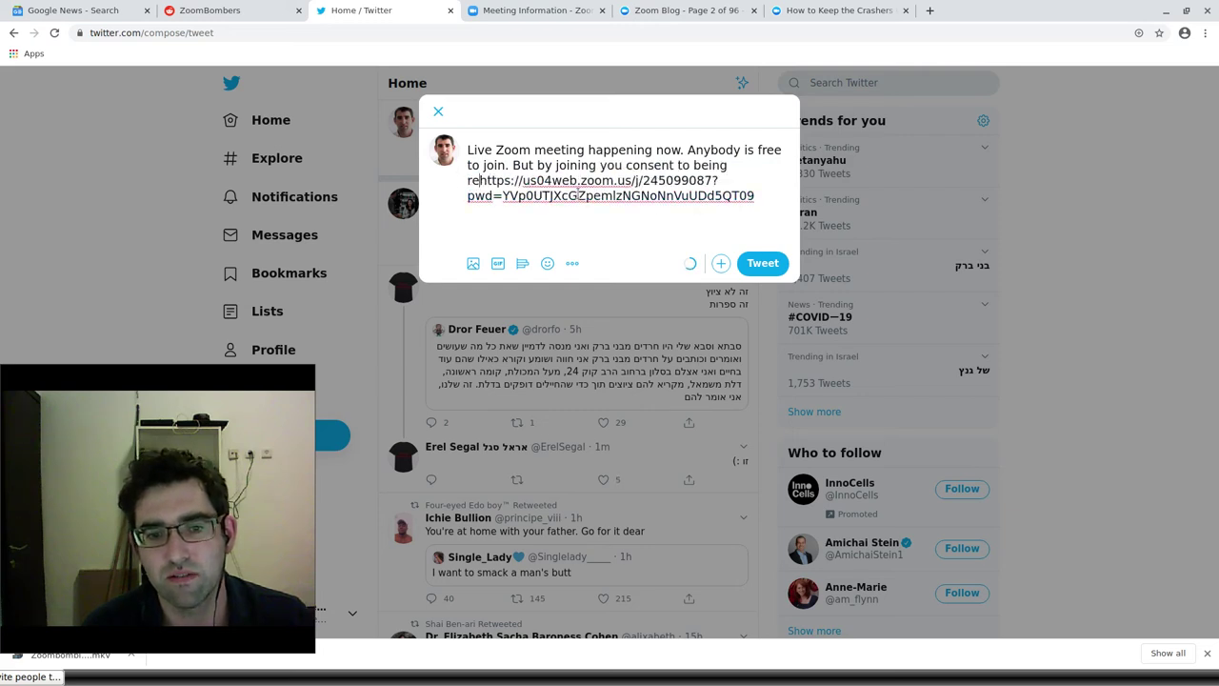
type("corded. ")
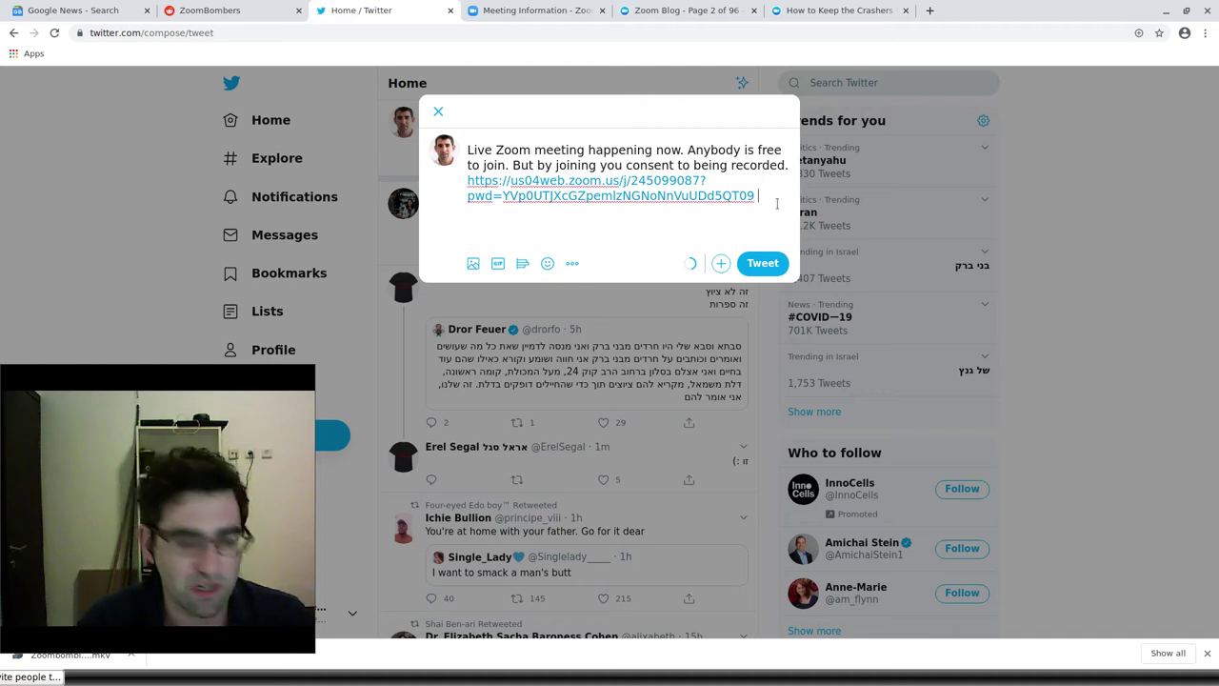
Search Google for "hashtag" in a new tab and copy the # symbol from the Wikipedia result
type(" £Zo")
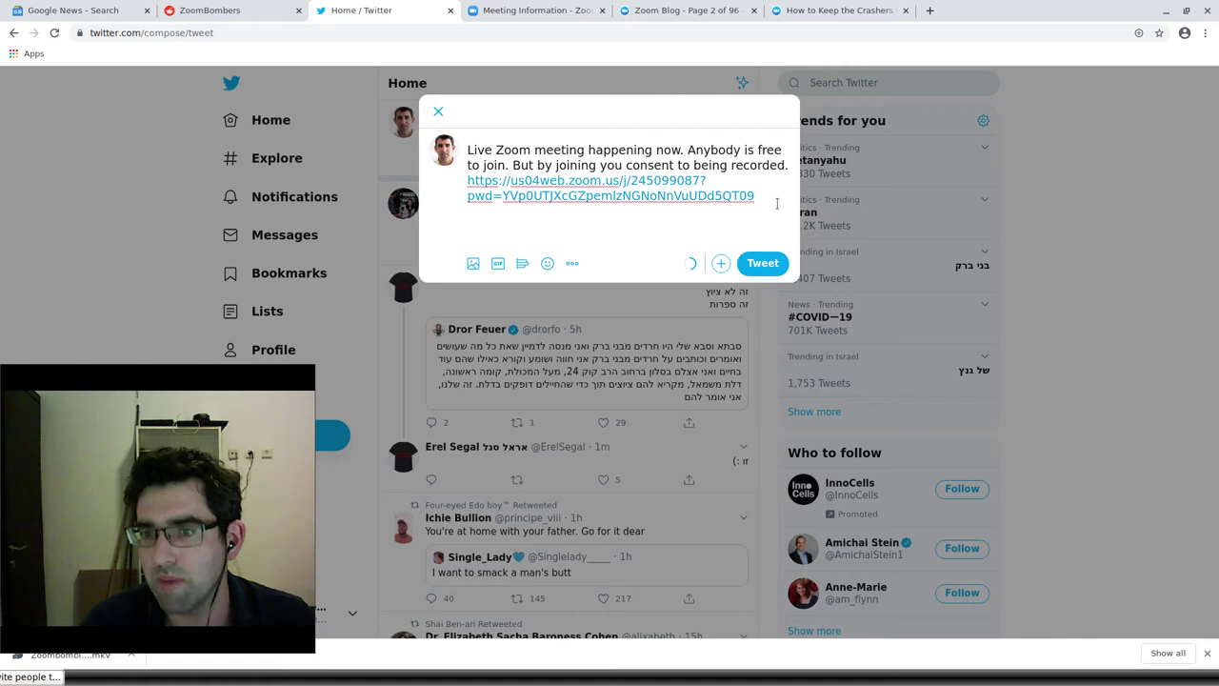
key("ctrl+t")
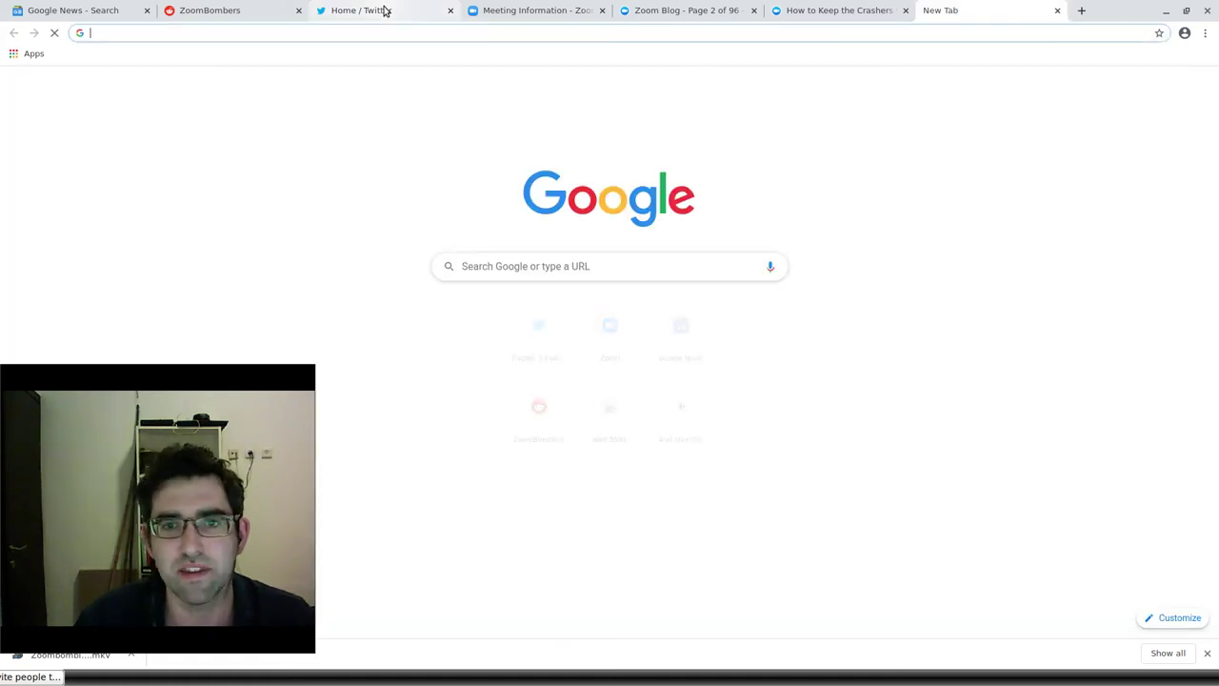
type("hashtag")
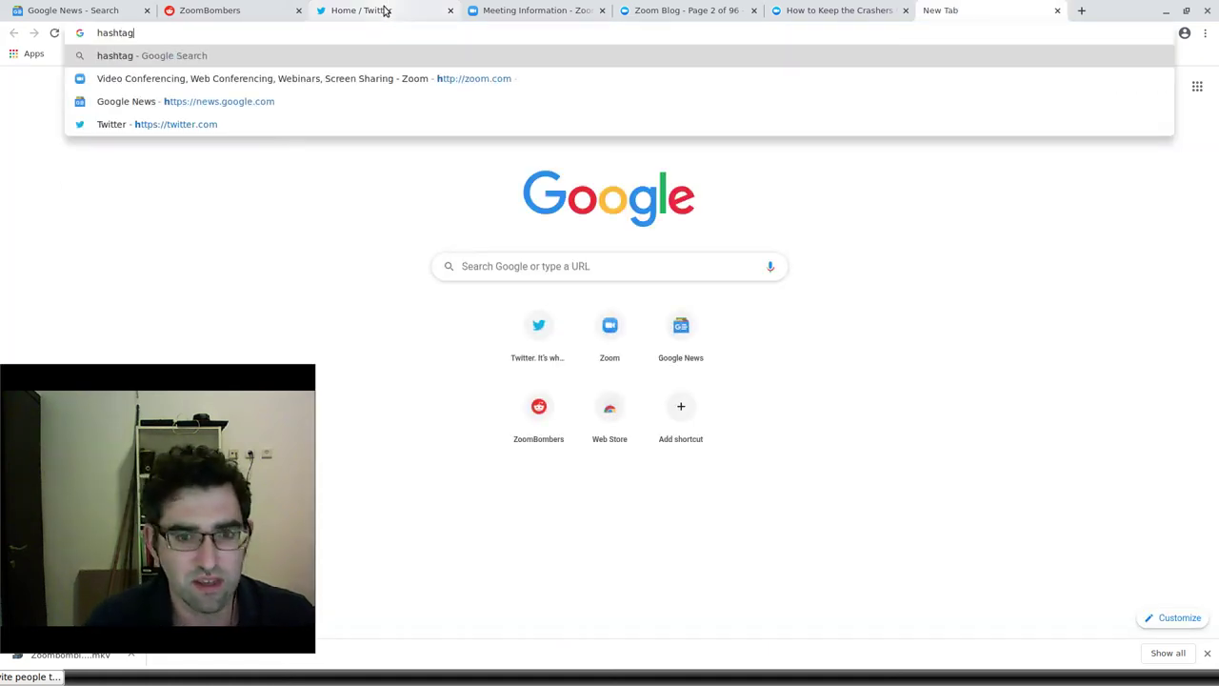
key("Return")
scroll(125, 240, "down", 3)
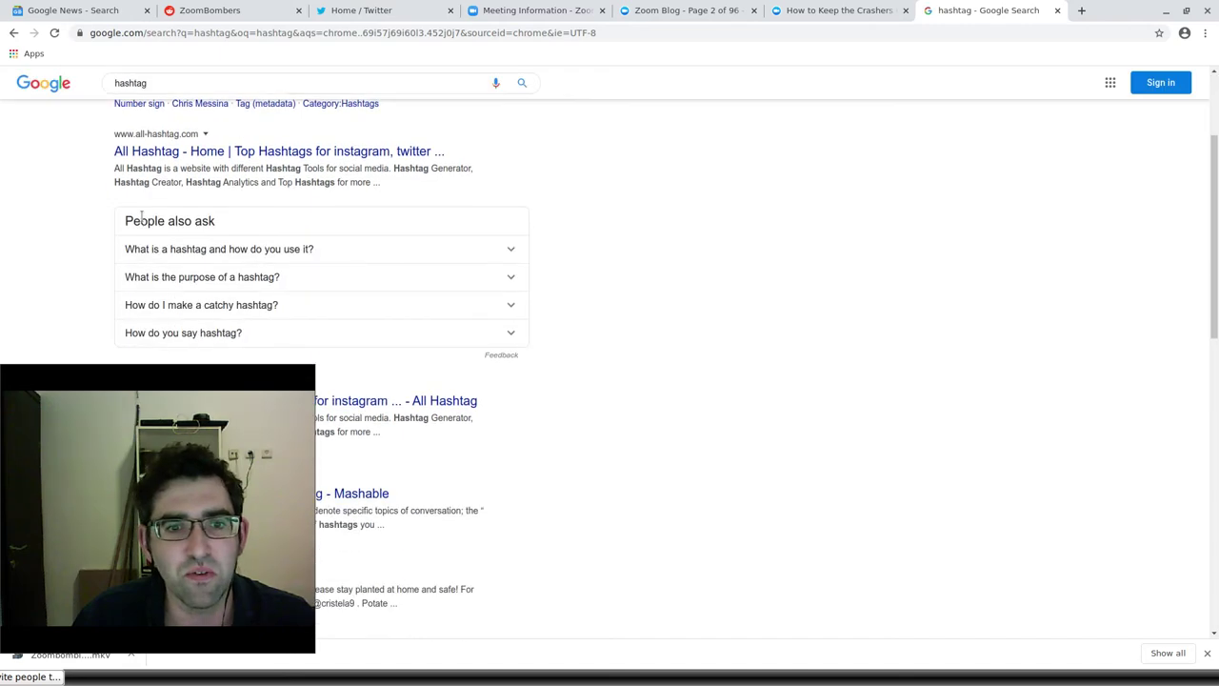
scroll(204, 210, "up", 3)
scroll(210, 205, "down", 1)
scroll(286, 210, "up", 1)
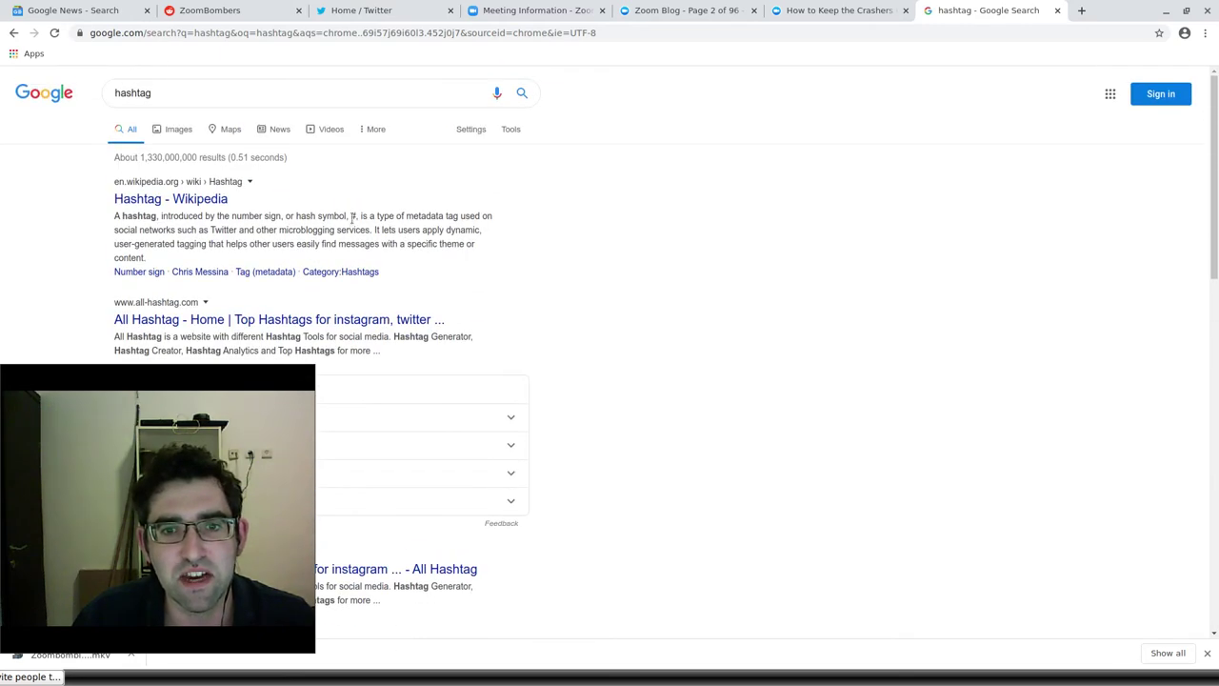
Return to the tweet draft, add the hashtags #Zoom and #ZoomRoulette after the join link, and post the tweet
left_click(475, 19)
left_click(386, 17)
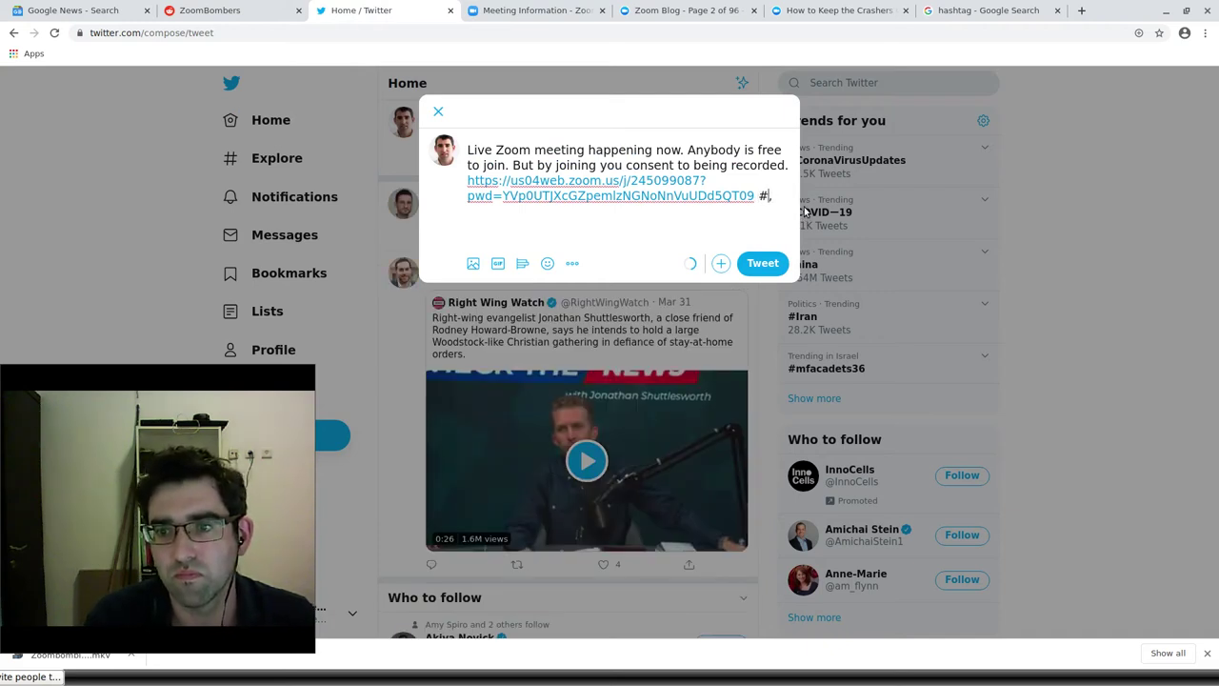
type("Zoom ")
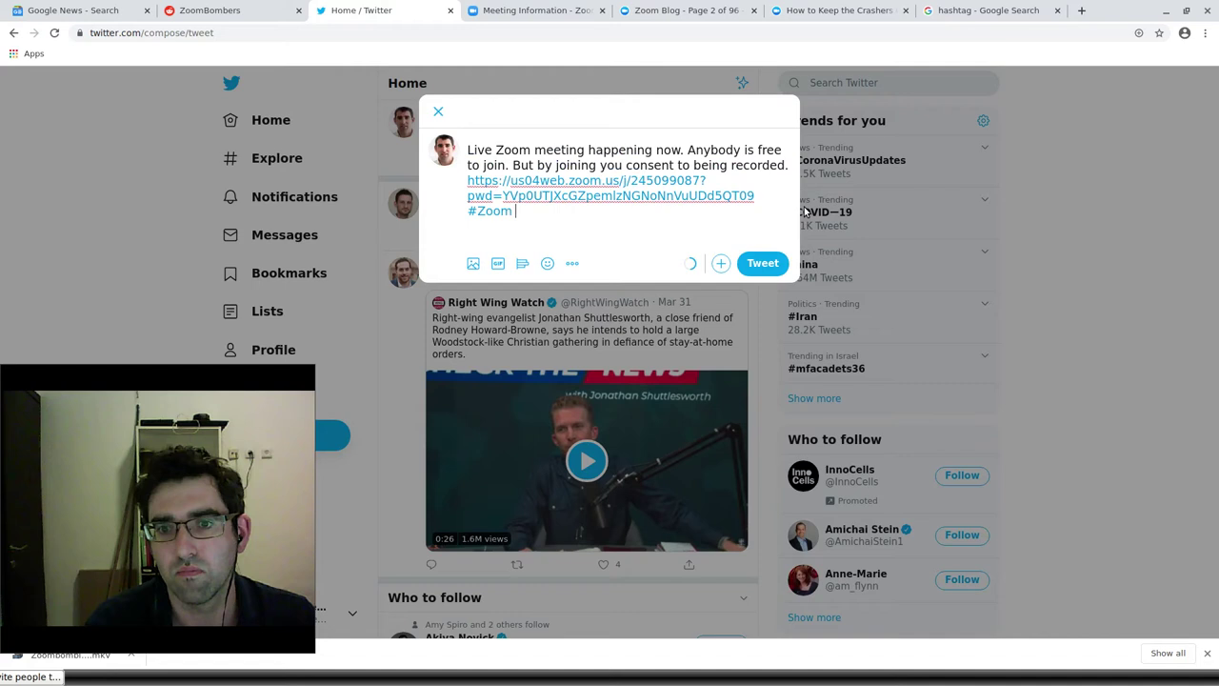
type("#Zo")
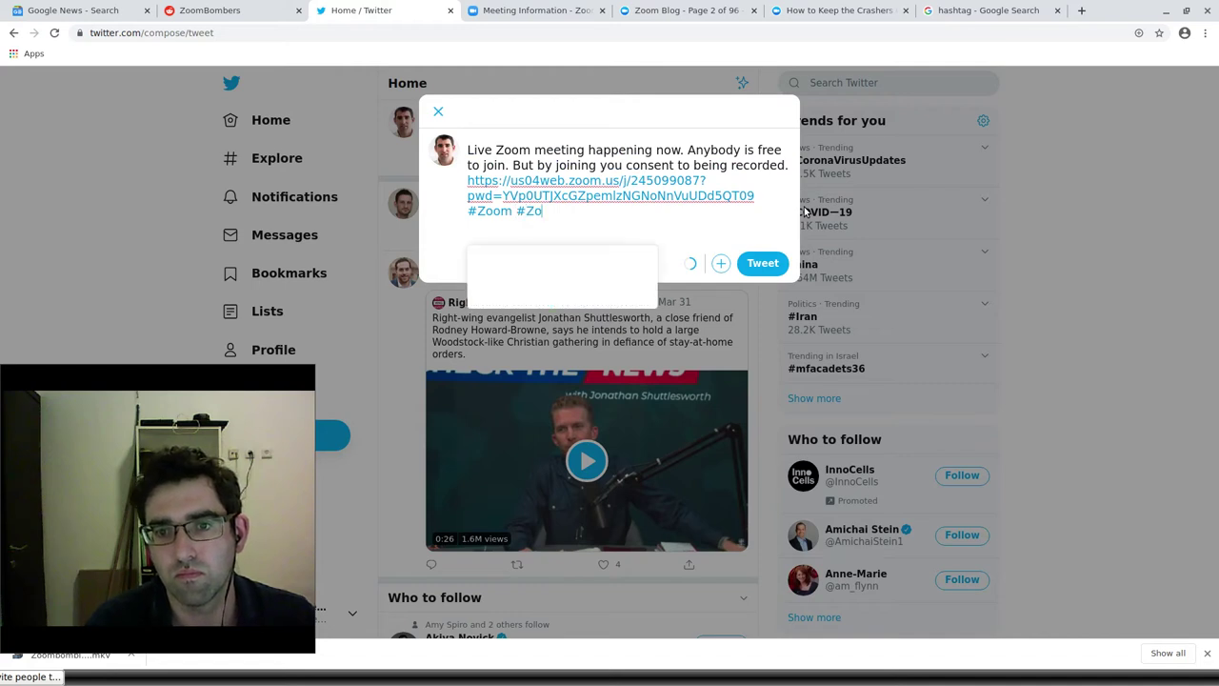
type("omRoulette")
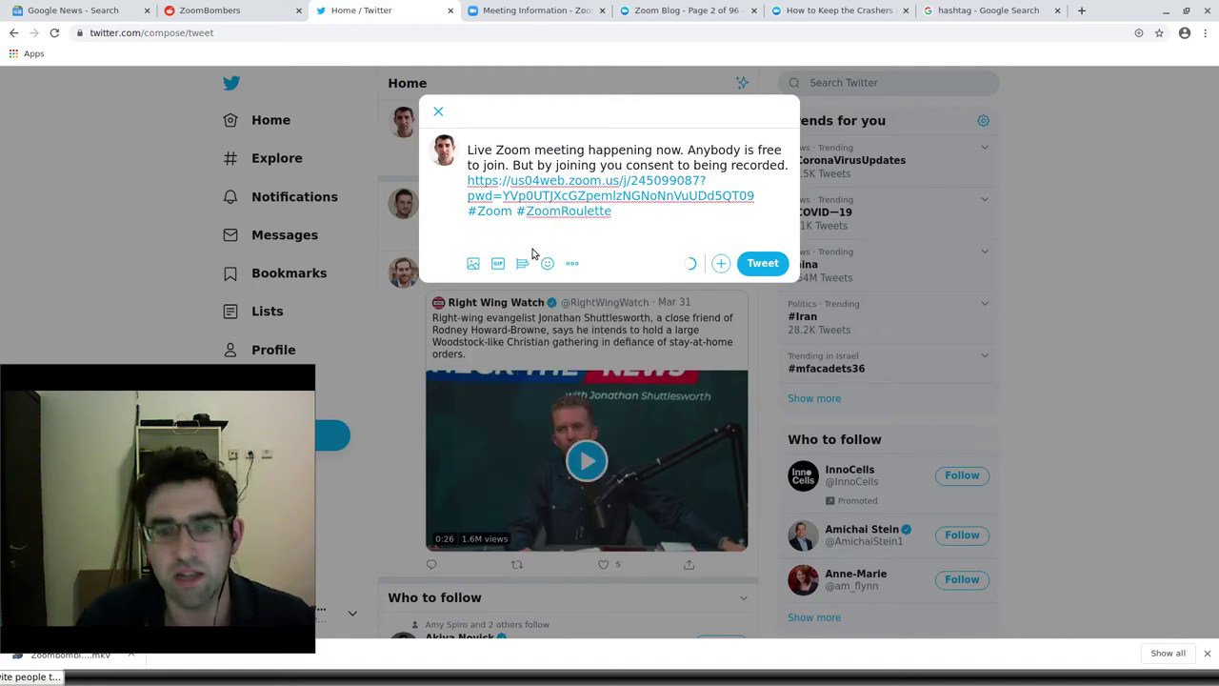
left_click(762, 263)
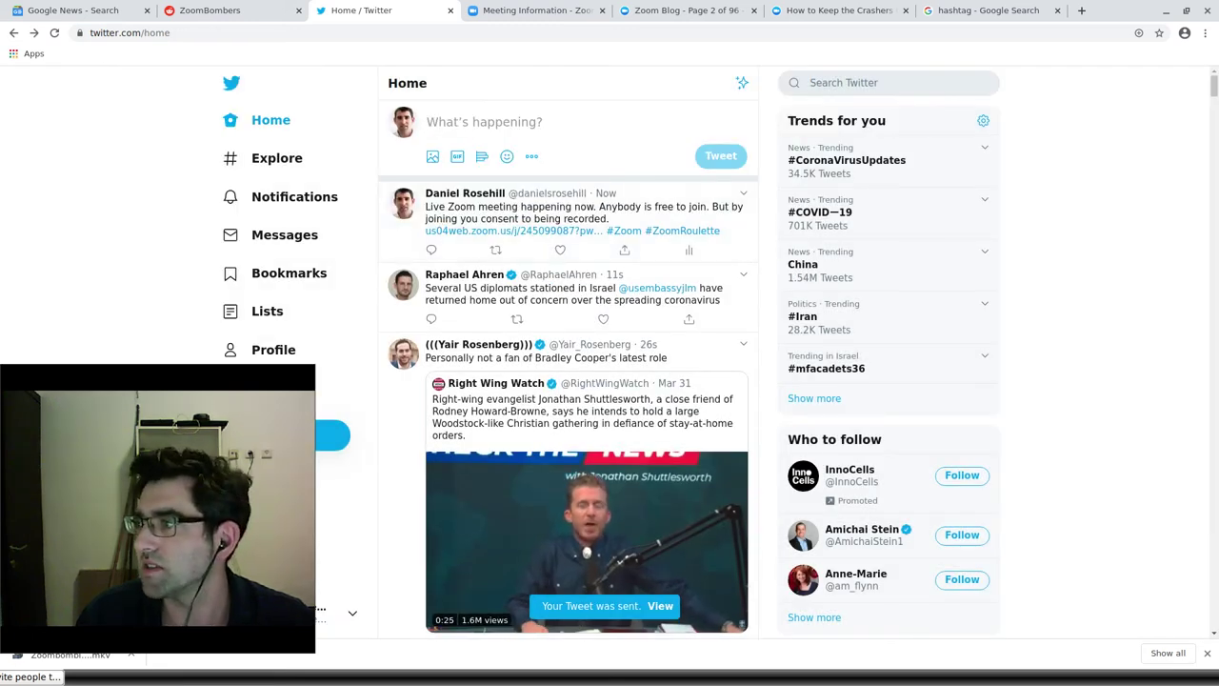
Switch to the Zoom meeting, open its participant list, and turn on muting participants on entry
key("alt+Tab")
left_click_drag(1006, 229, 686, 38)
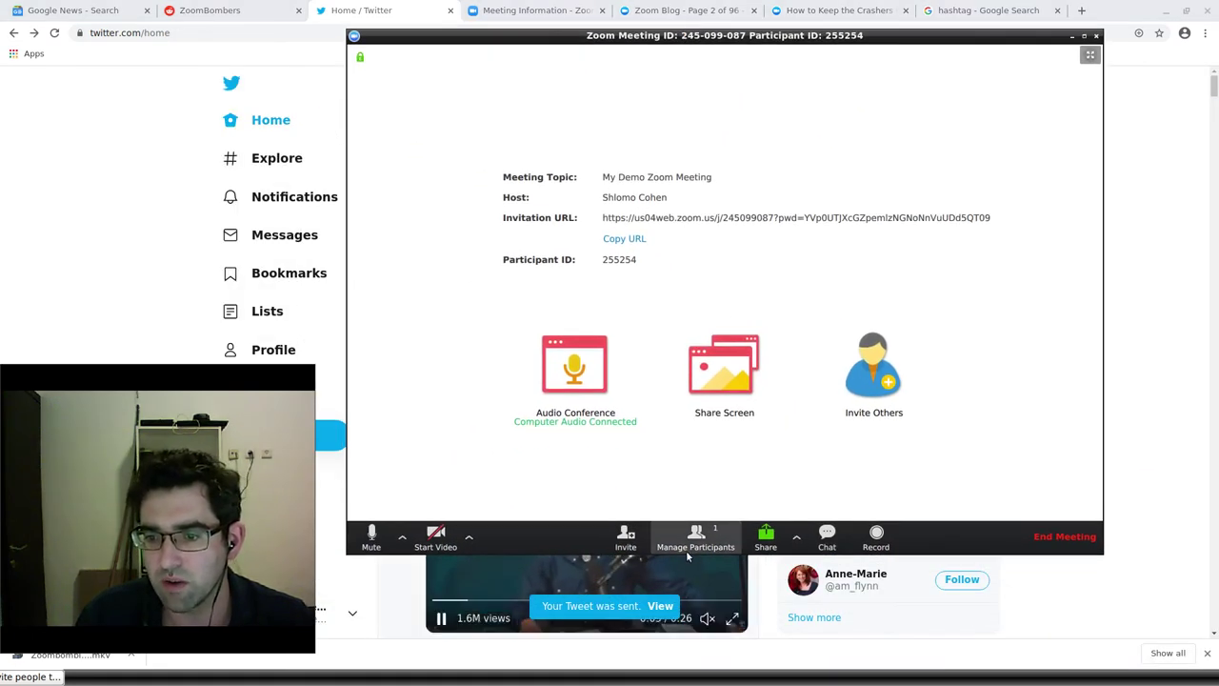
left_click(695, 536)
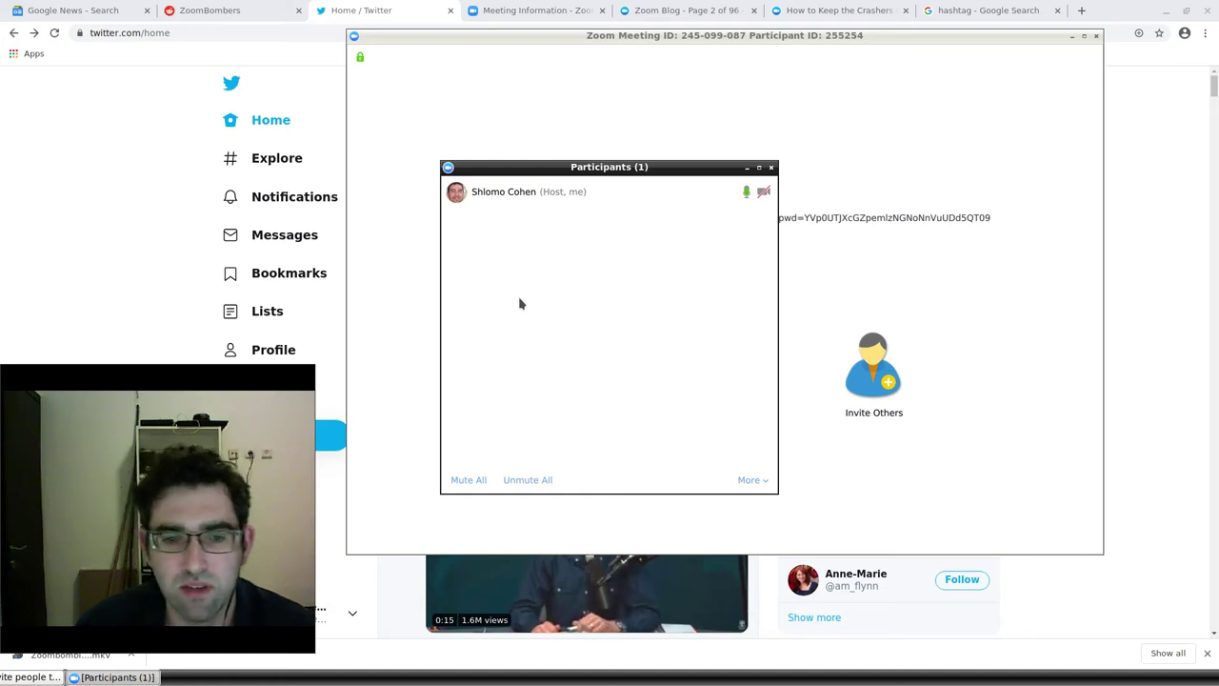
mouse_move(523, 200)
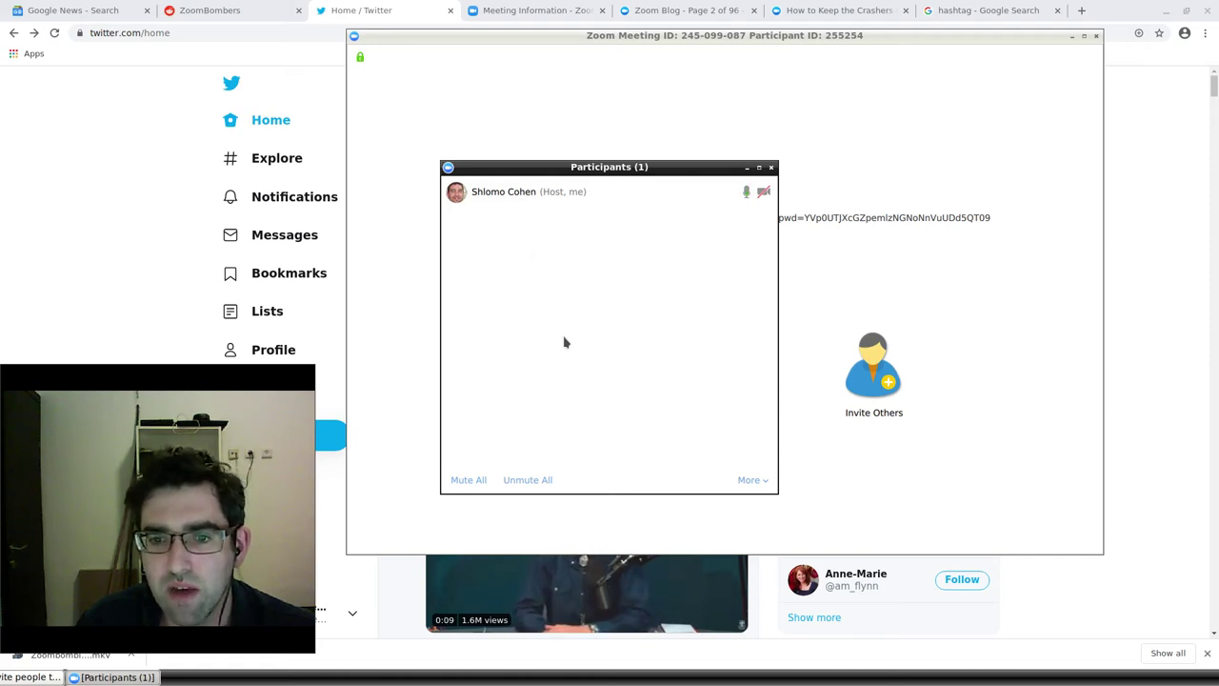
mouse_move(752, 350)
left_click(750, 480)
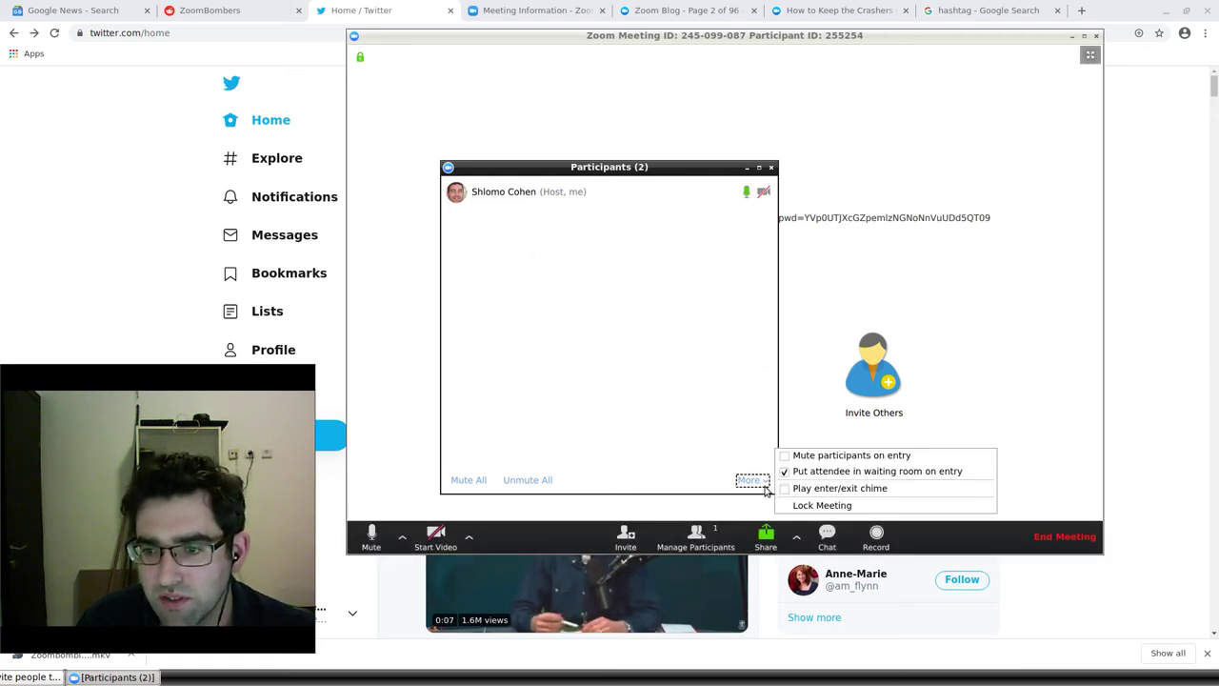
left_click(863, 455)
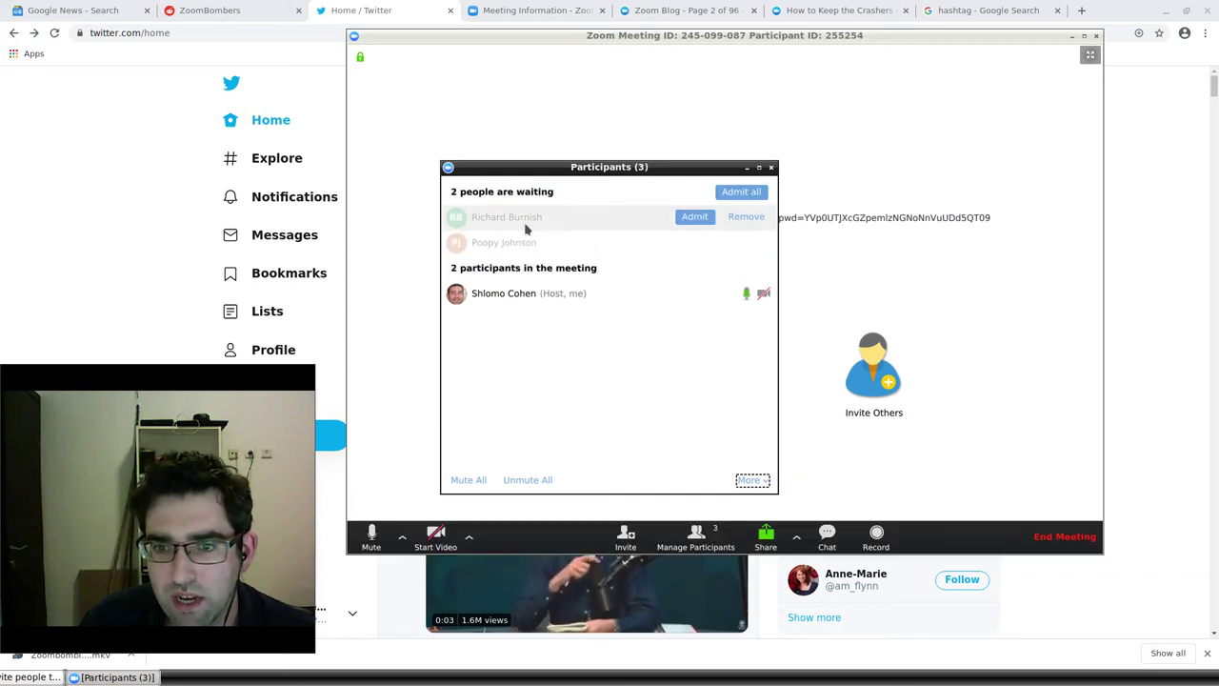
left_click(762, 482)
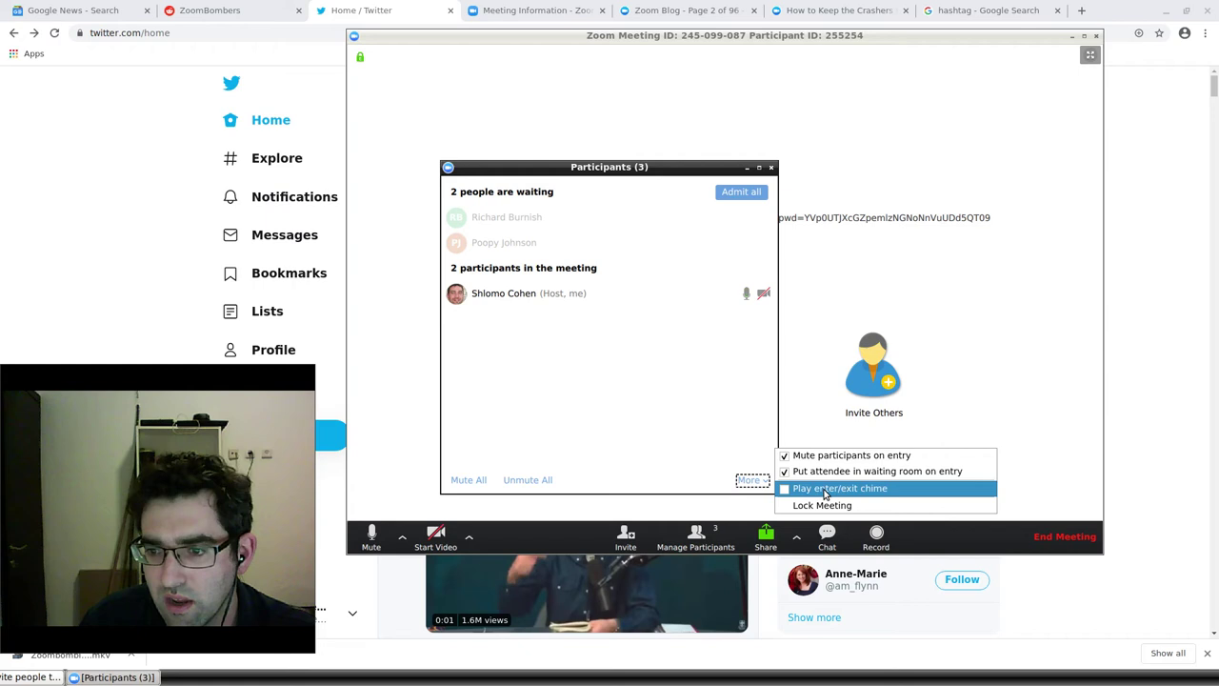
left_click(555, 435)
Admit everyone in the waiting room and mute the host's microphone
mouse_move(707, 234)
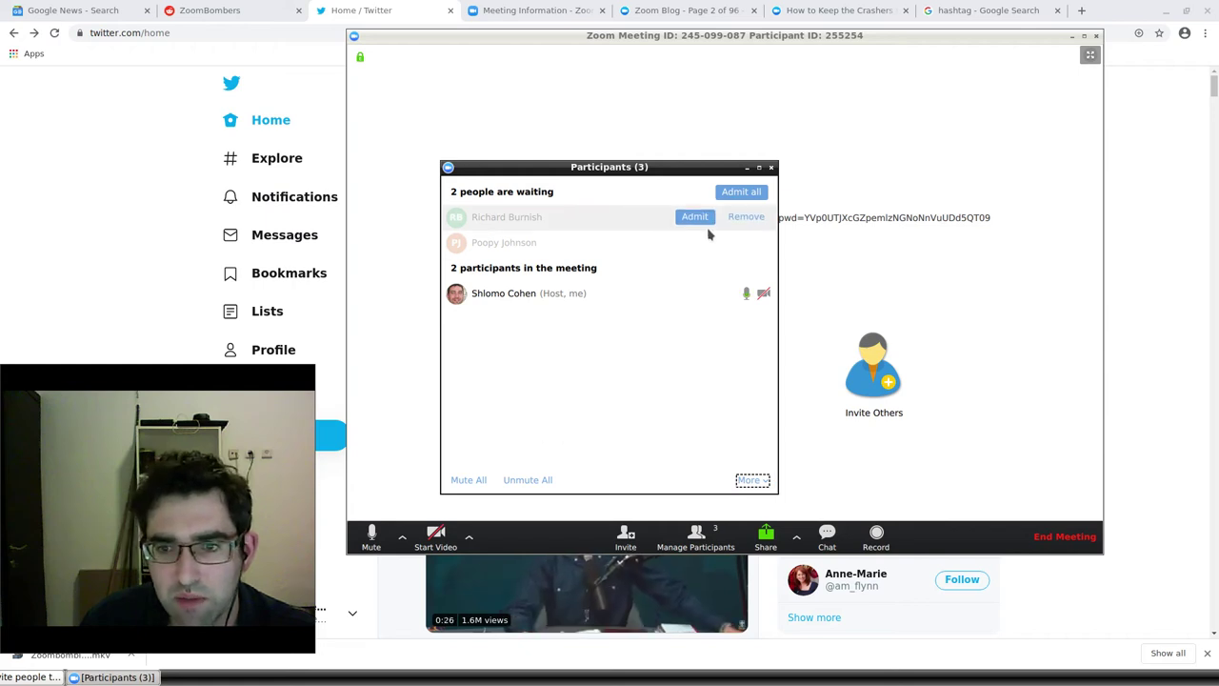
left_click(733, 194)
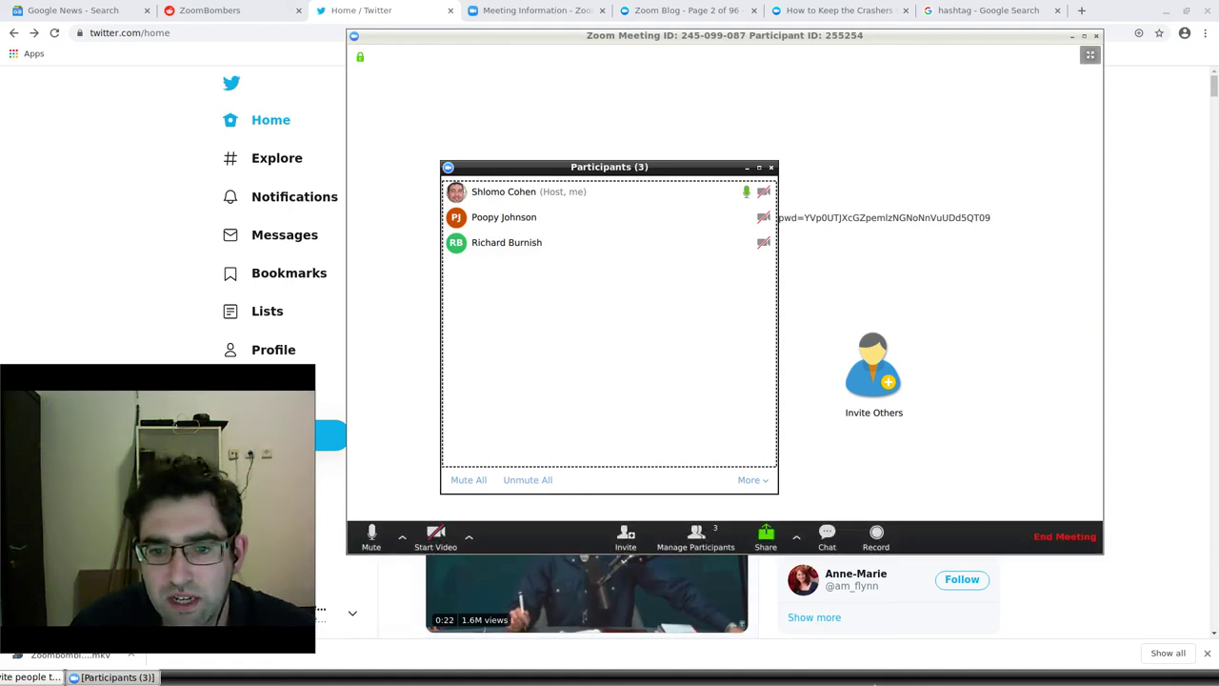
key("alt+u")
left_click(372, 538)
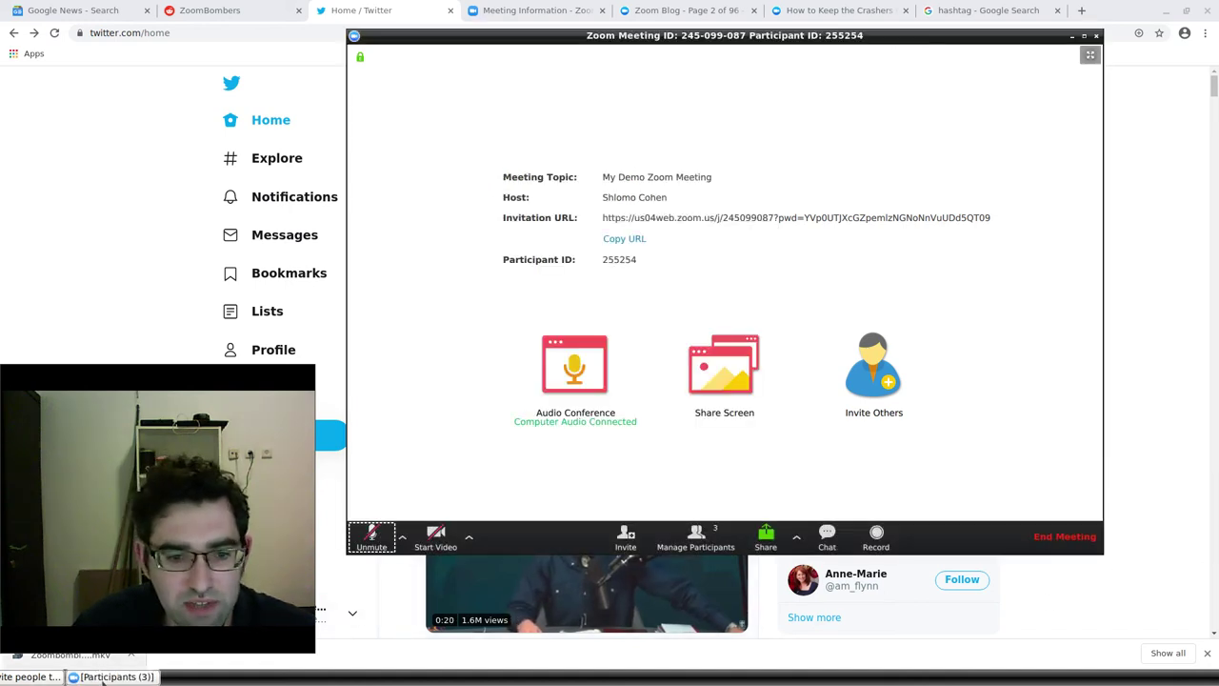
Bring back the participant list and individually admit the two newly waiting attendees
key("alt+u")
mouse_move(690, 237)
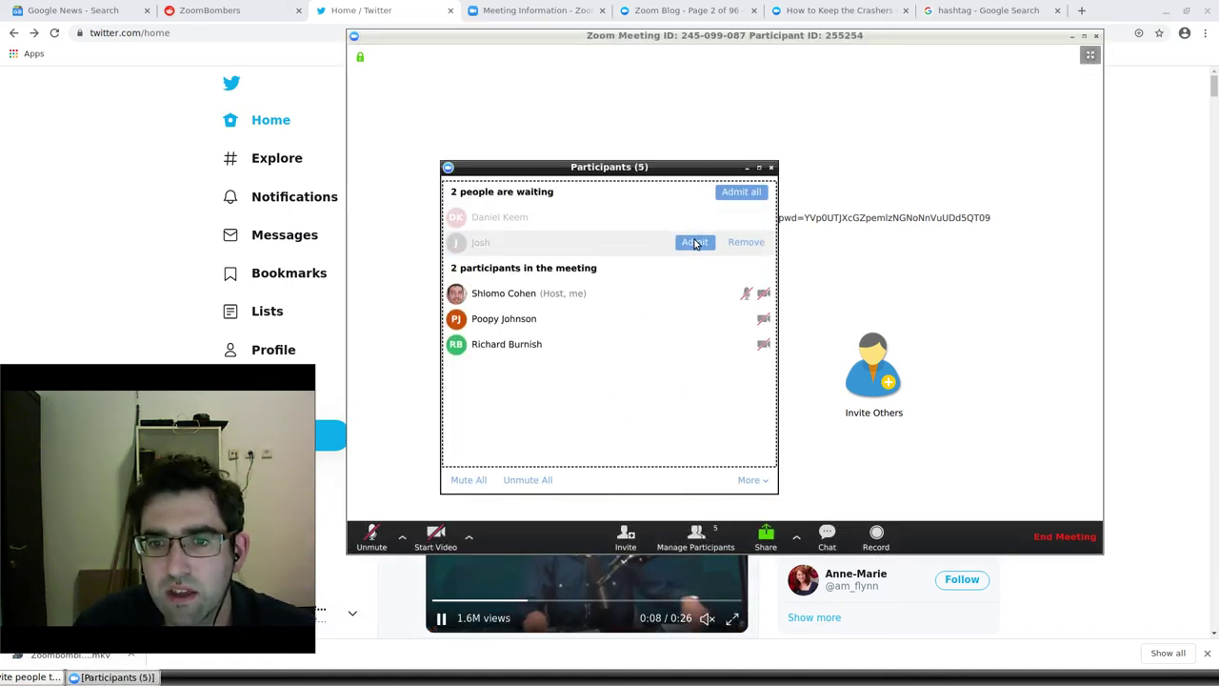
left_click(694, 237)
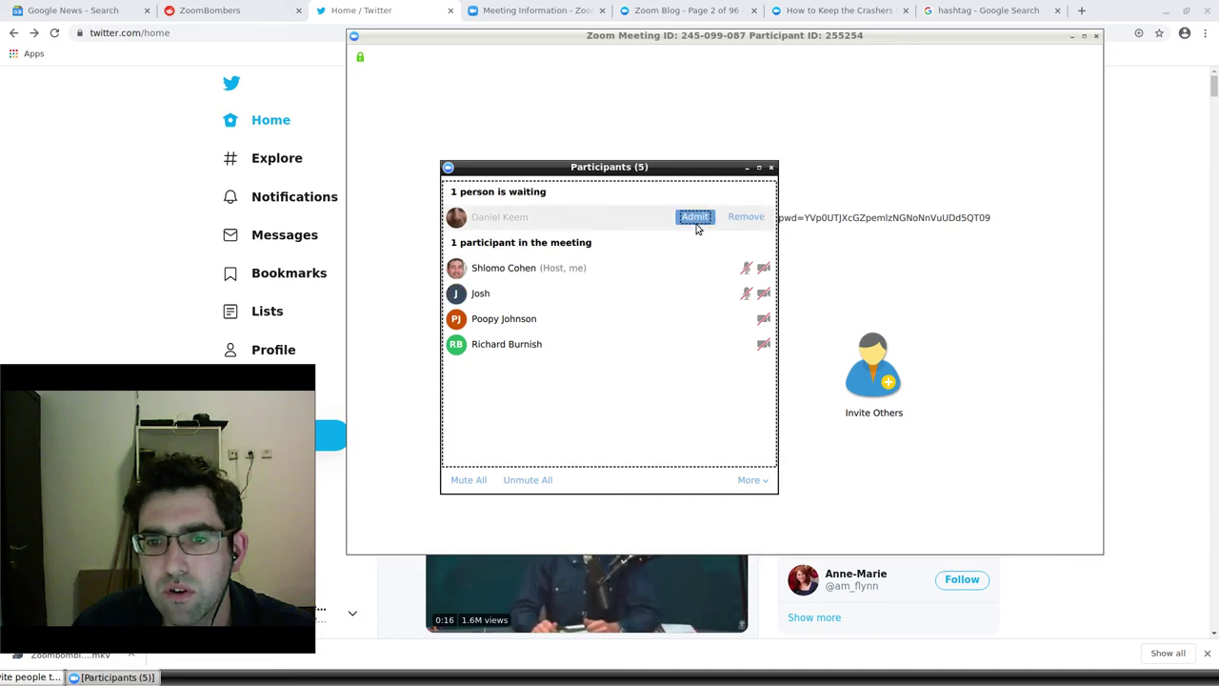
left_click(695, 217)
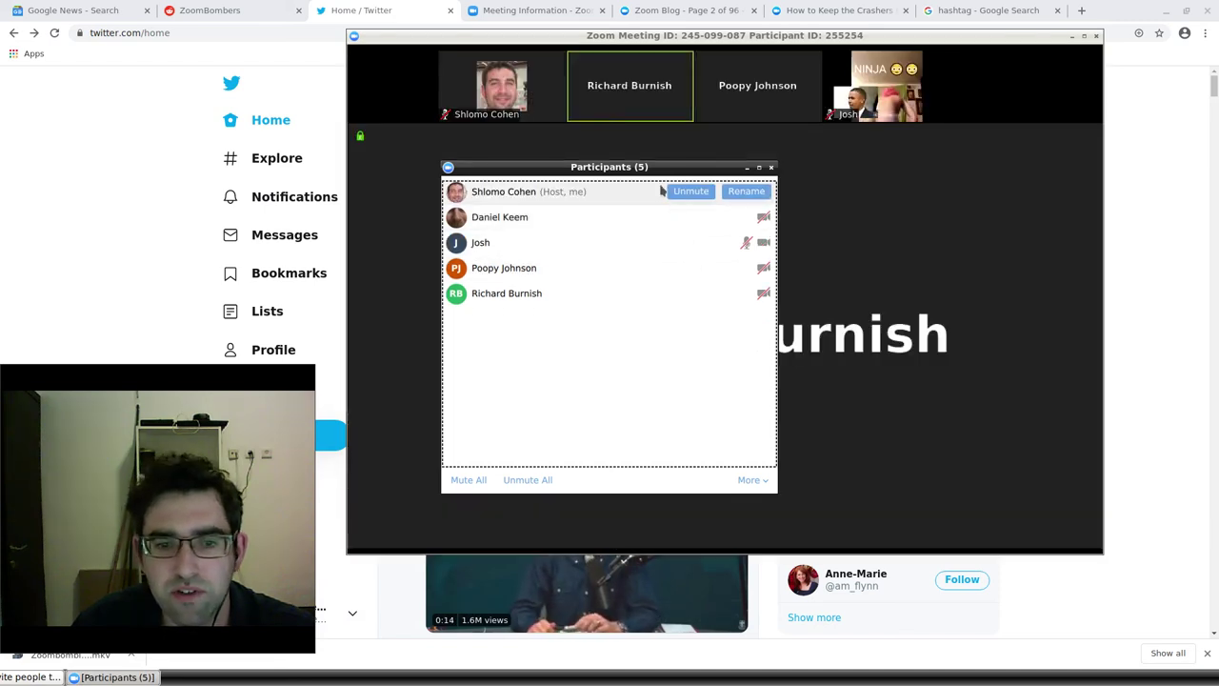
Move the participant list aside and end the demo meeting for all participants
left_click_drag(636, 175, 736, 190)
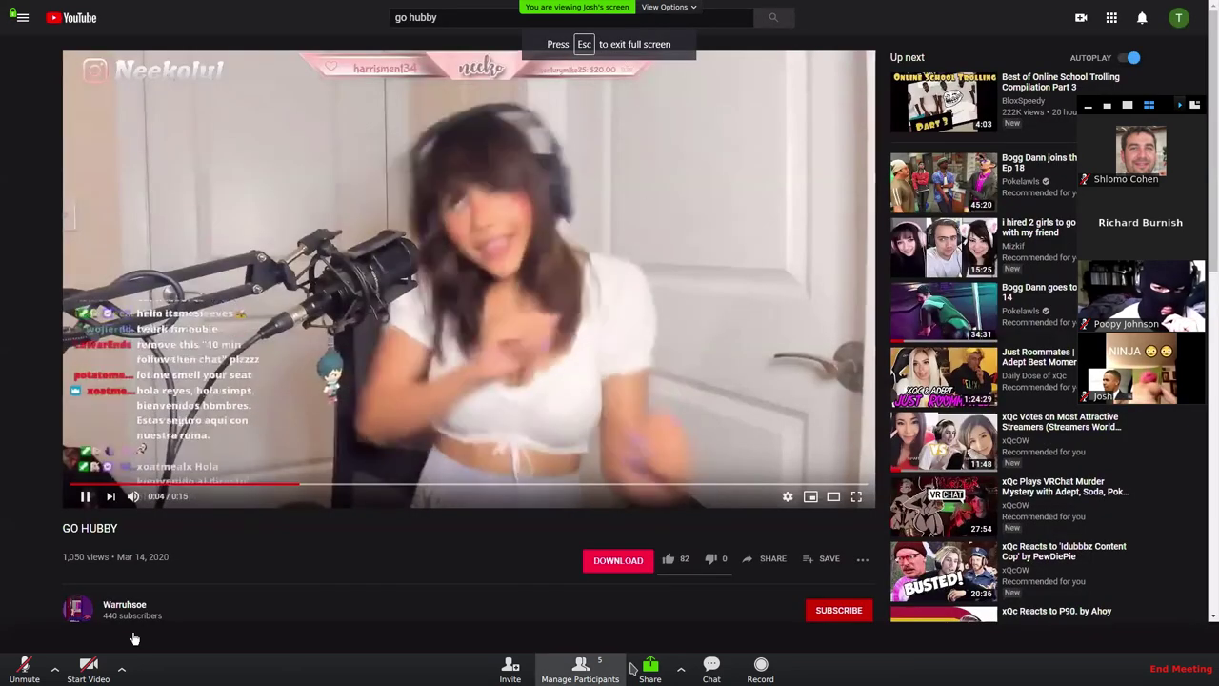
left_click(680, 670)
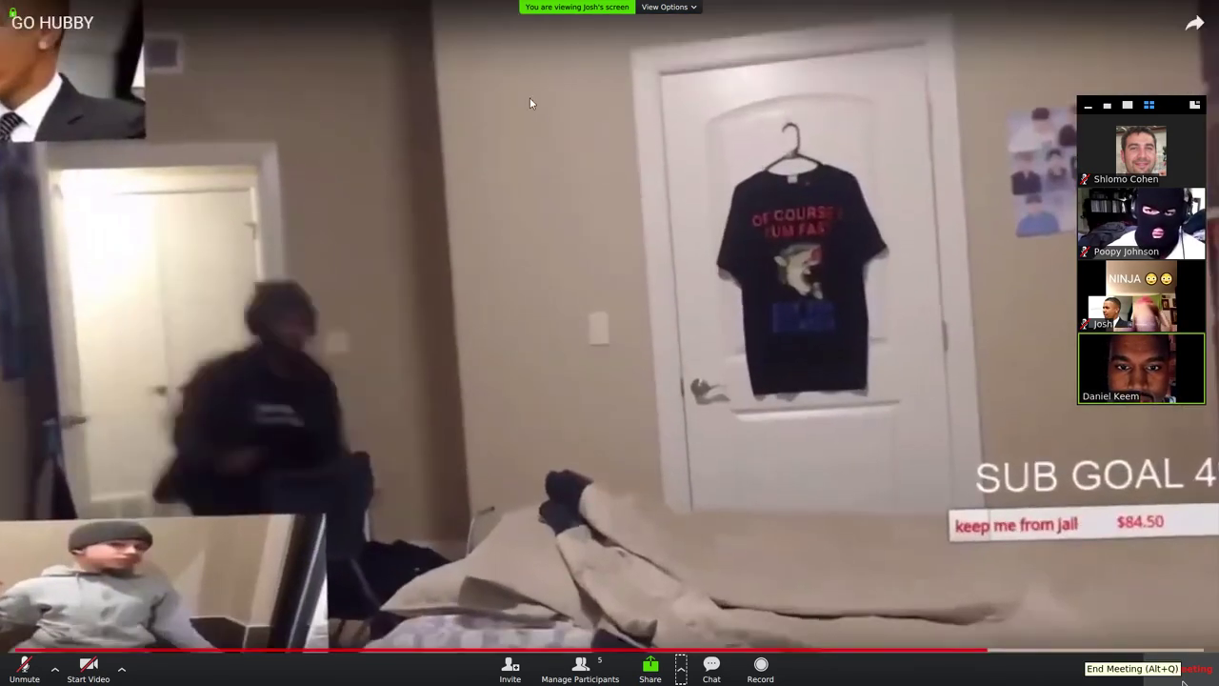
left_click(1184, 678)
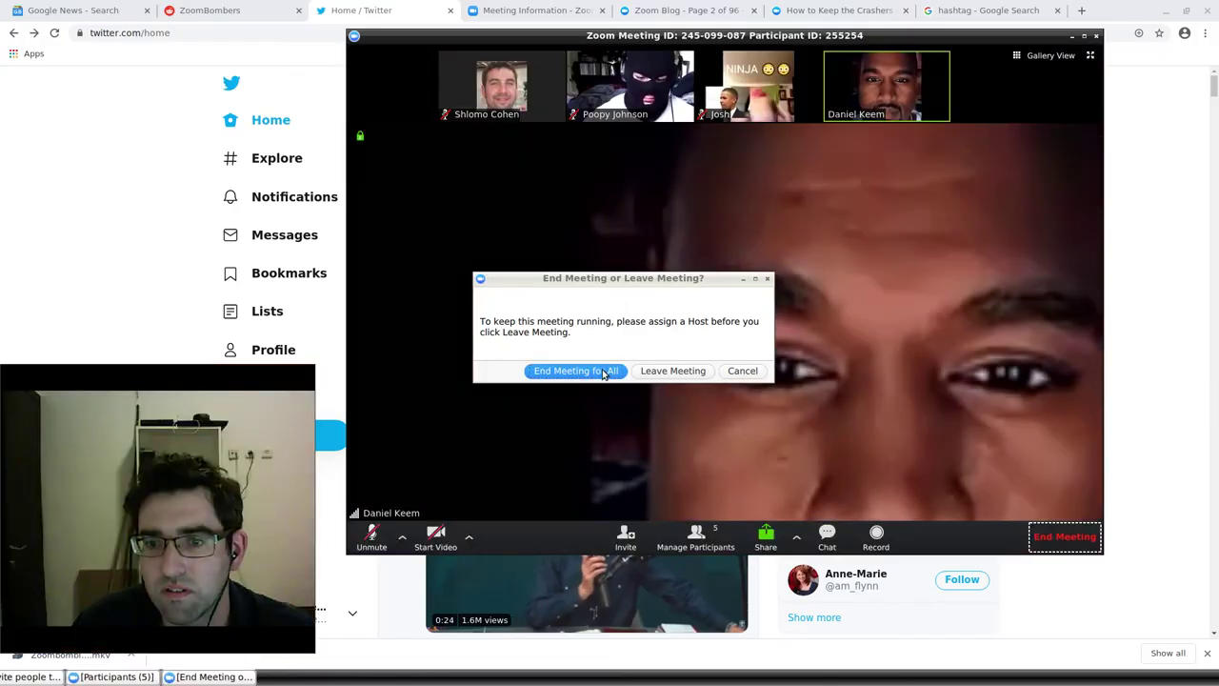
left_click(600, 371)
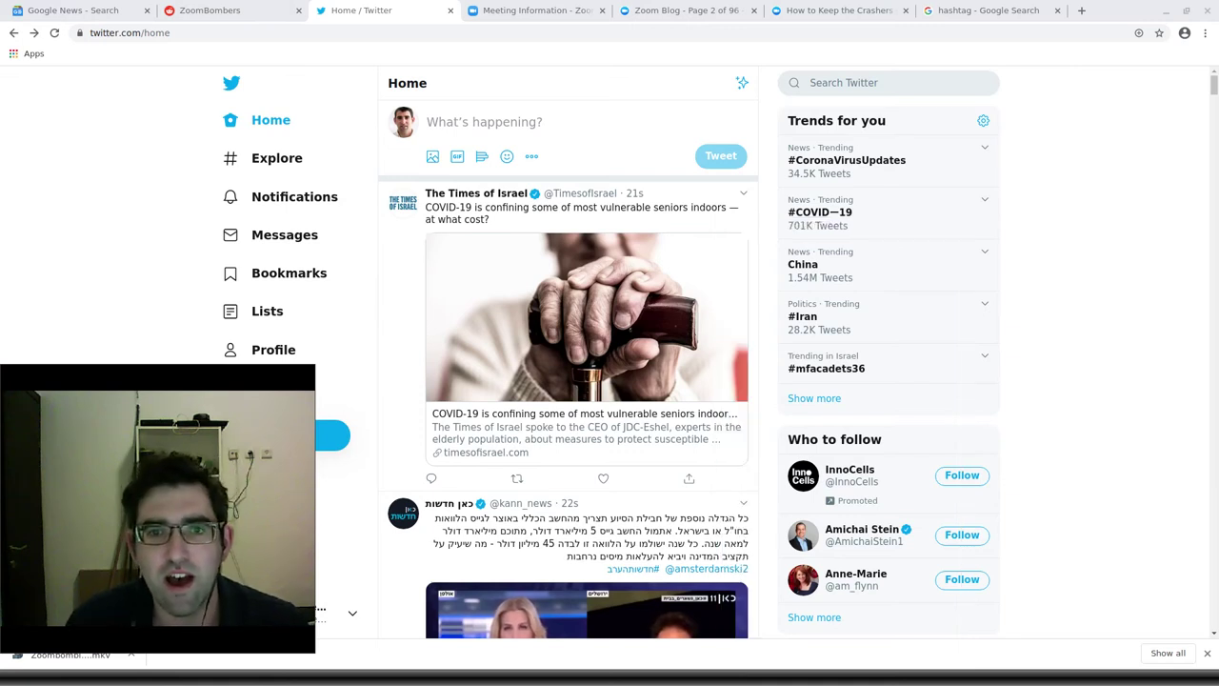
Open the account's own Twitter profile and delete the tweet advertising the live Zoom meeting
left_click(280, 354)
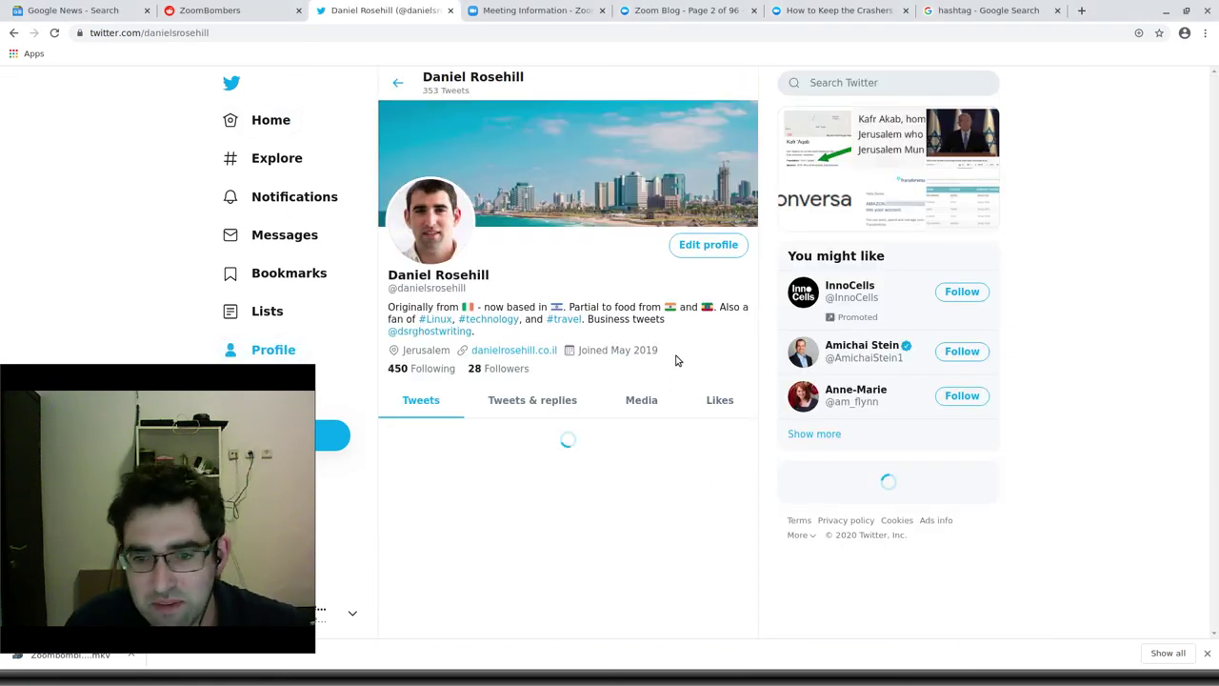
scroll(692, 348, "down", 3)
scroll(692, 338, "down", 5)
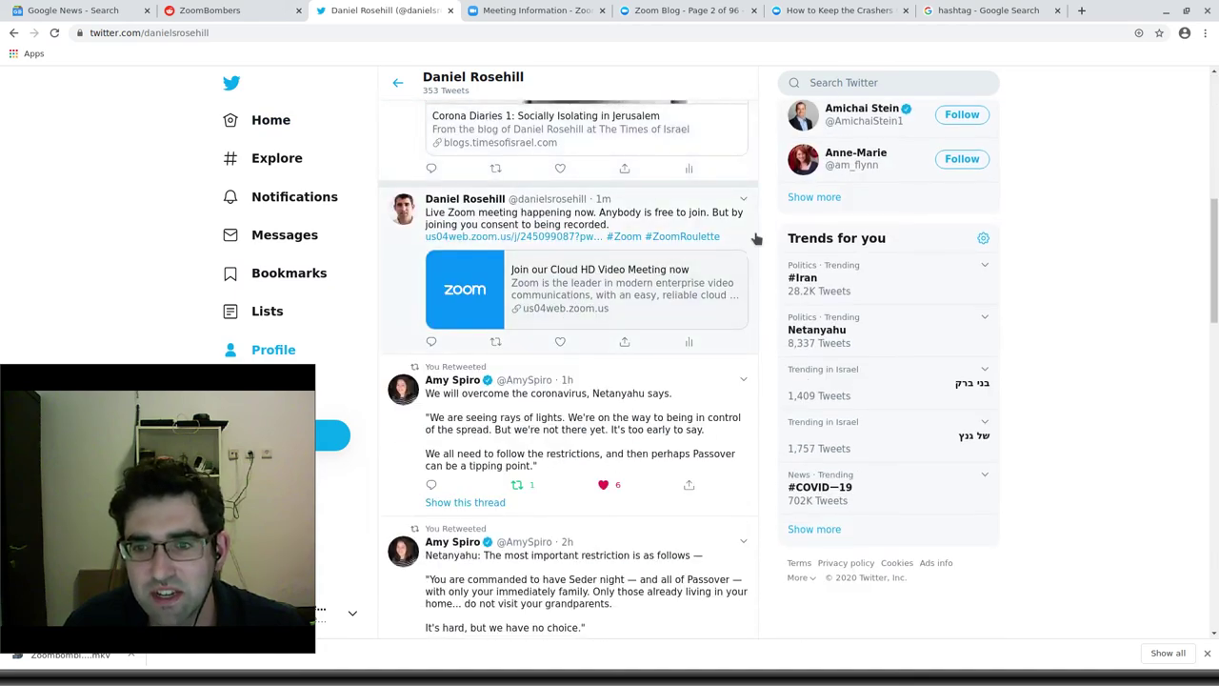
left_click(743, 198)
left_click(670, 210)
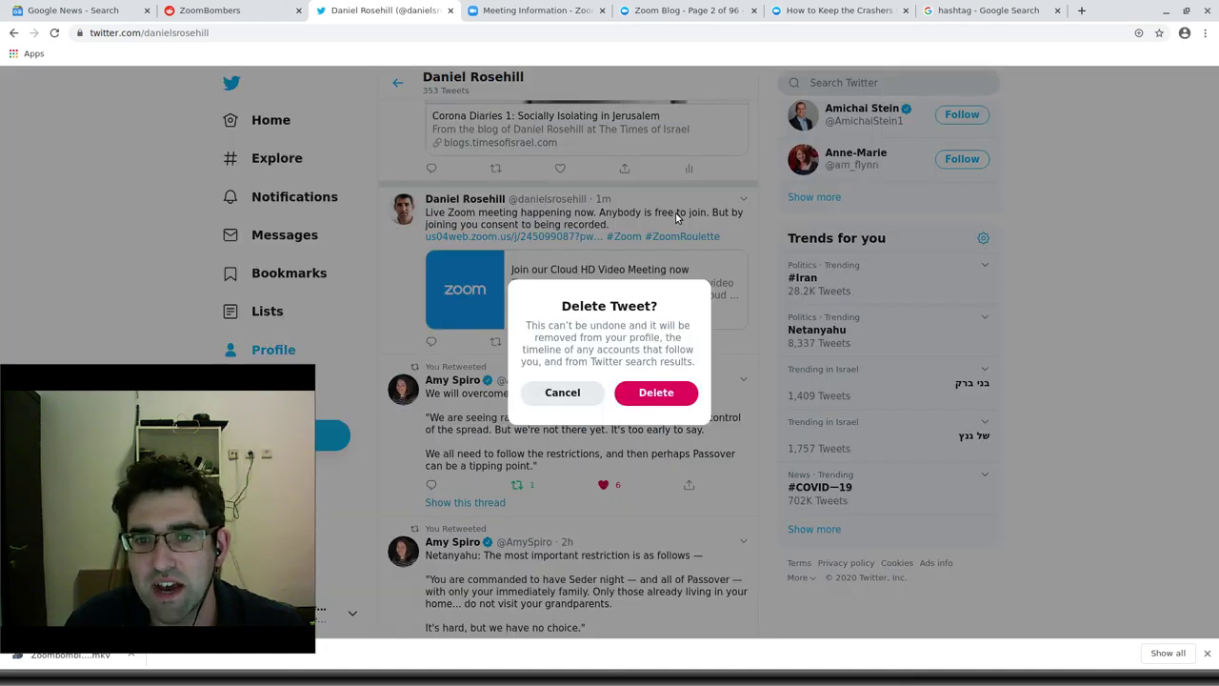
left_click(641, 393)
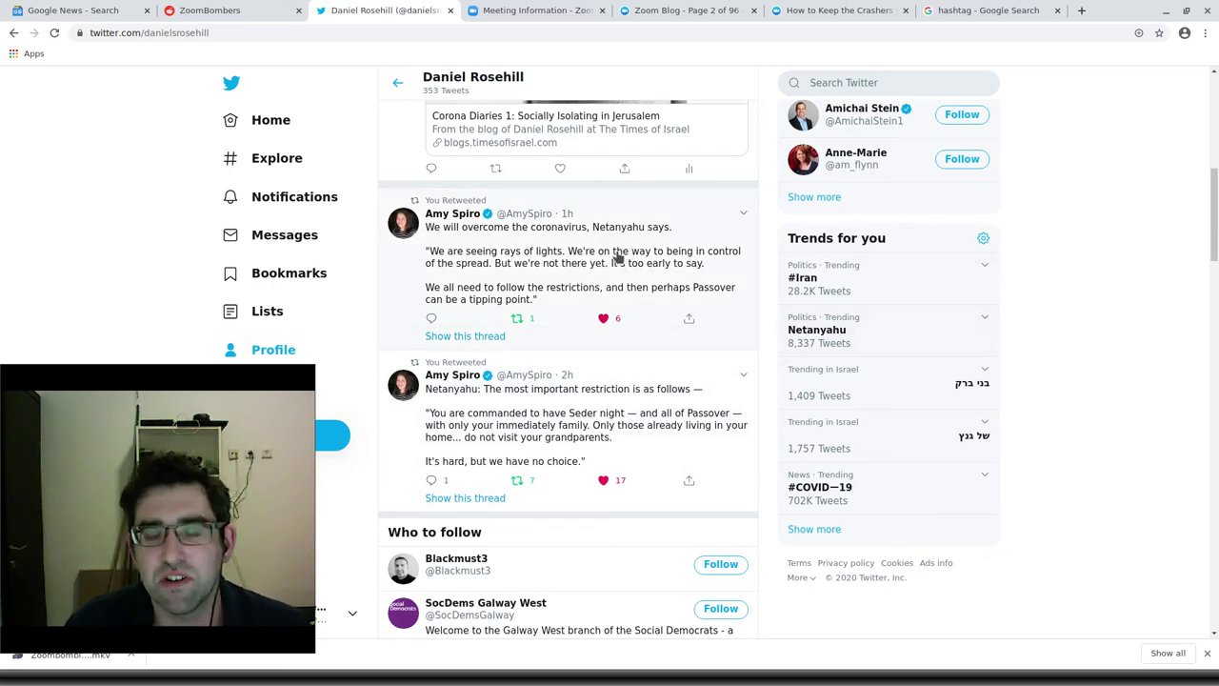
Close the Twitter profile page, then start a new instant meeting in the Zoom desktop client with computer audio
left_click(508, 12)
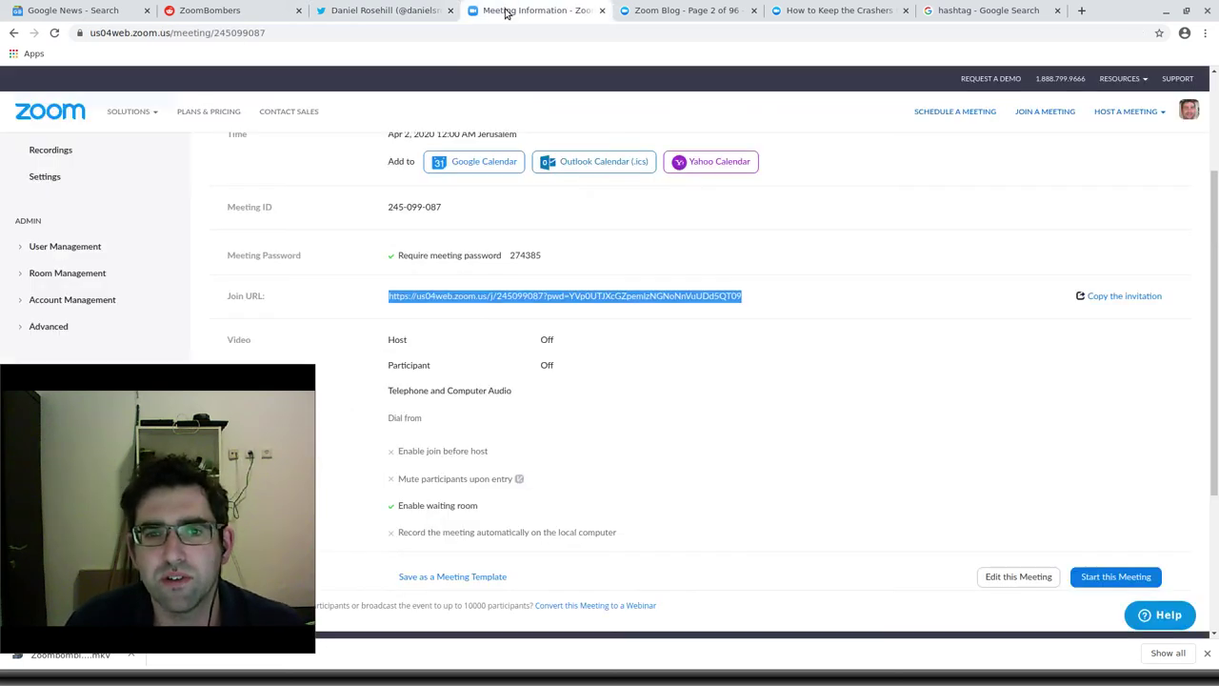
left_click(451, 11)
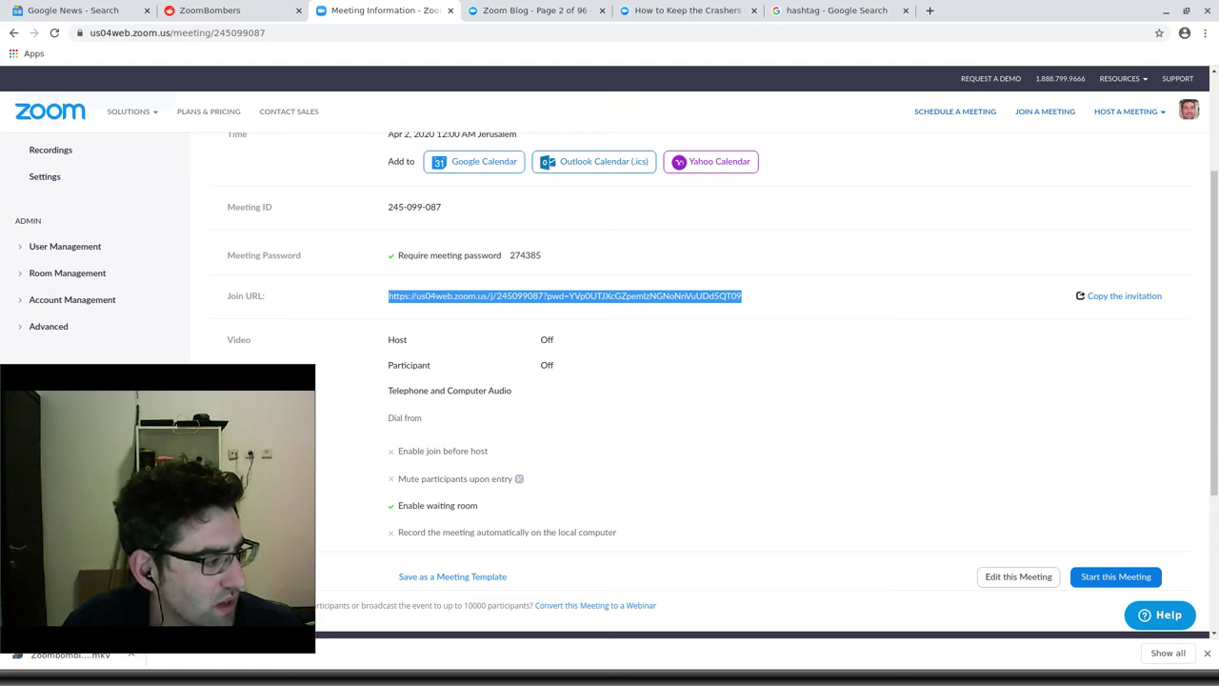
key("alt+Tab")
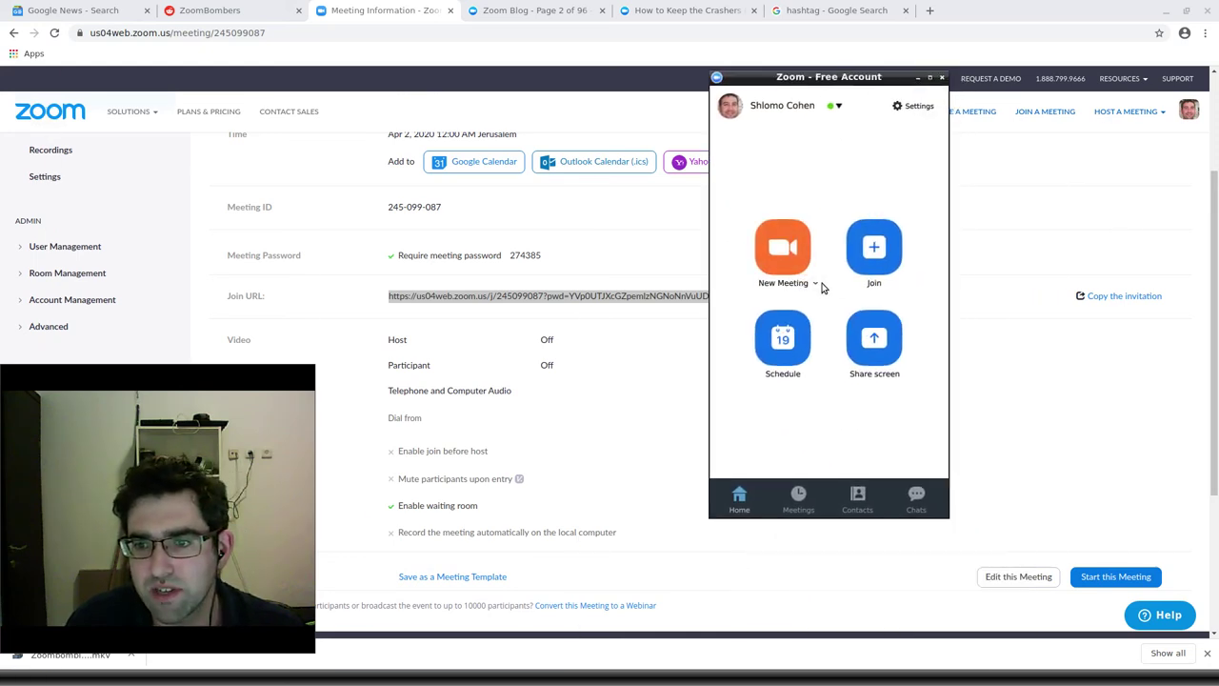
left_click(814, 284)
left_click(783, 244)
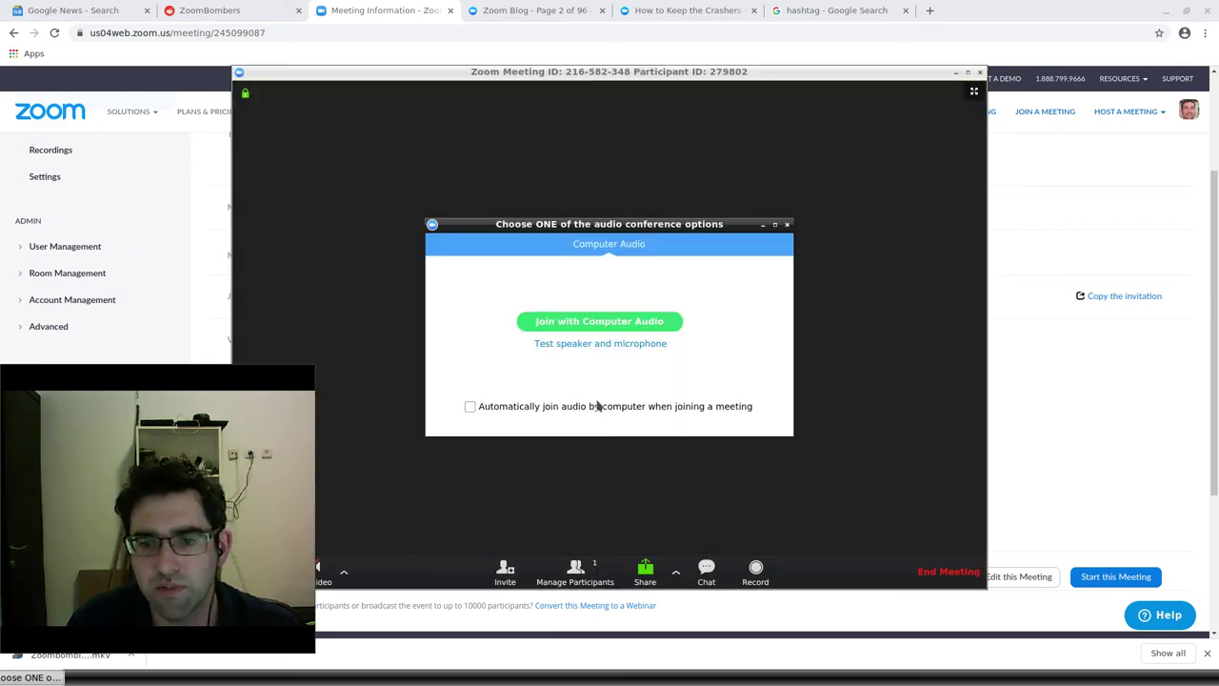
left_click(587, 324)
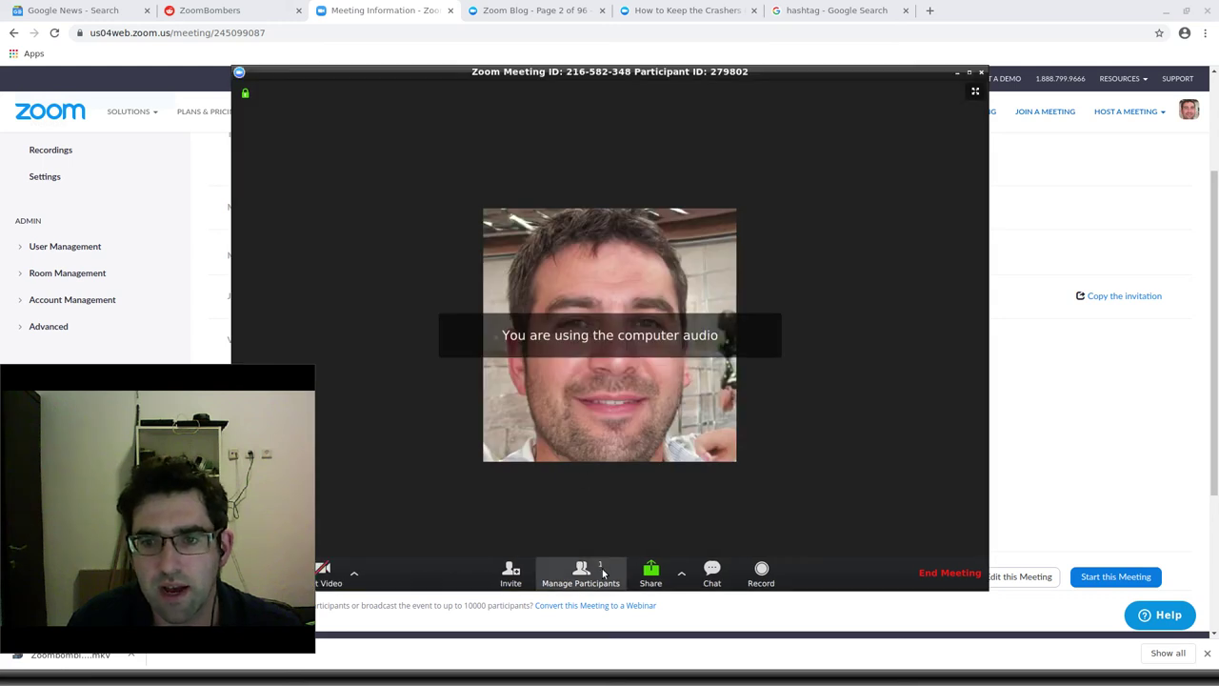
Move the meeting window clear of the webcam overlay and look at the screen-sharing permission options
left_click_drag(666, 91, 779, 38)
left_click(793, 526)
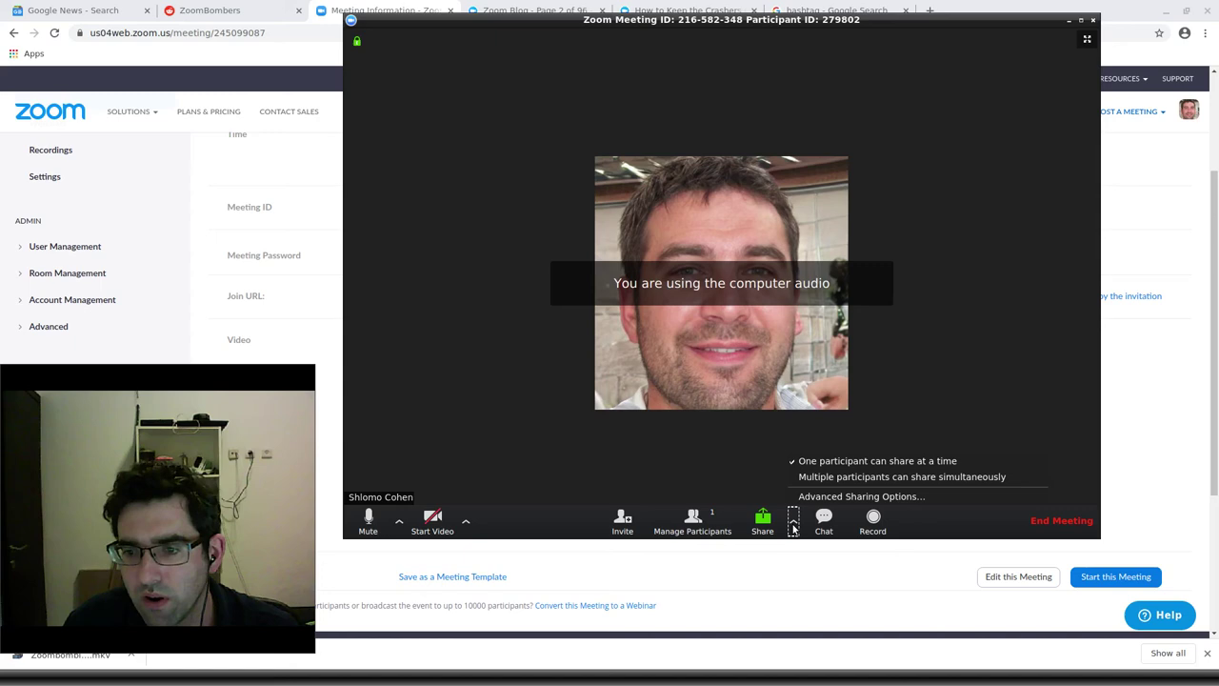
left_click(793, 526)
Bring up the meeting's participant list and enable muting participants on entry
left_click(717, 530)
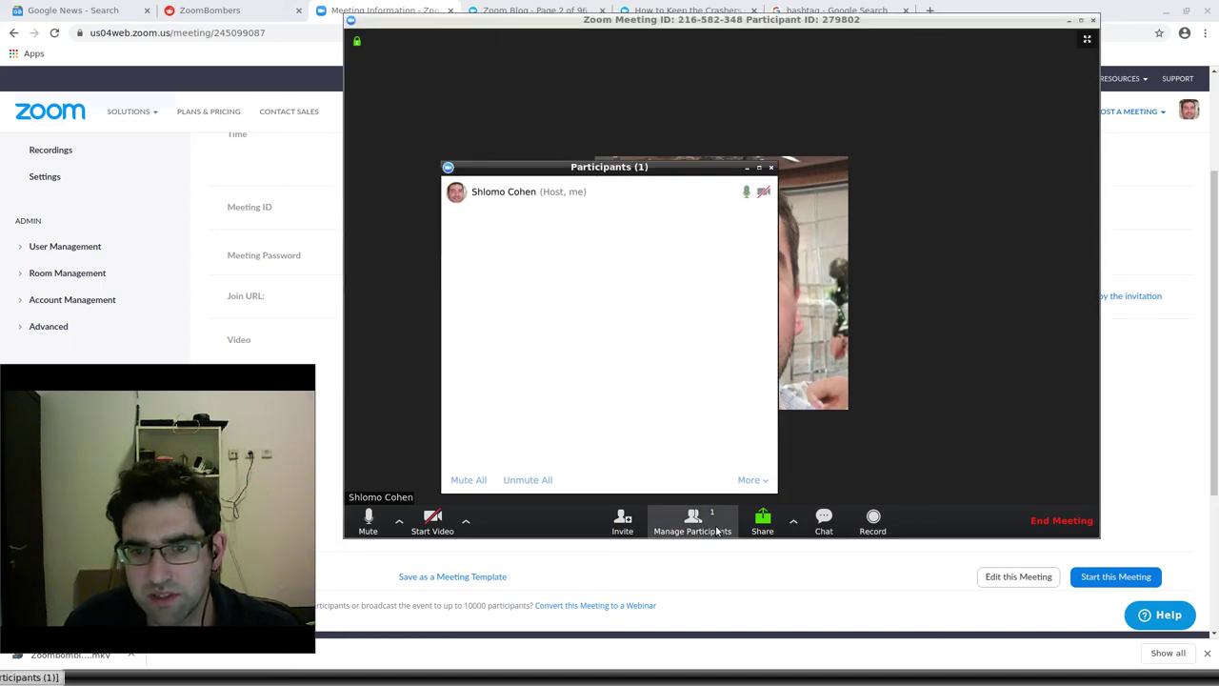
left_click(765, 481)
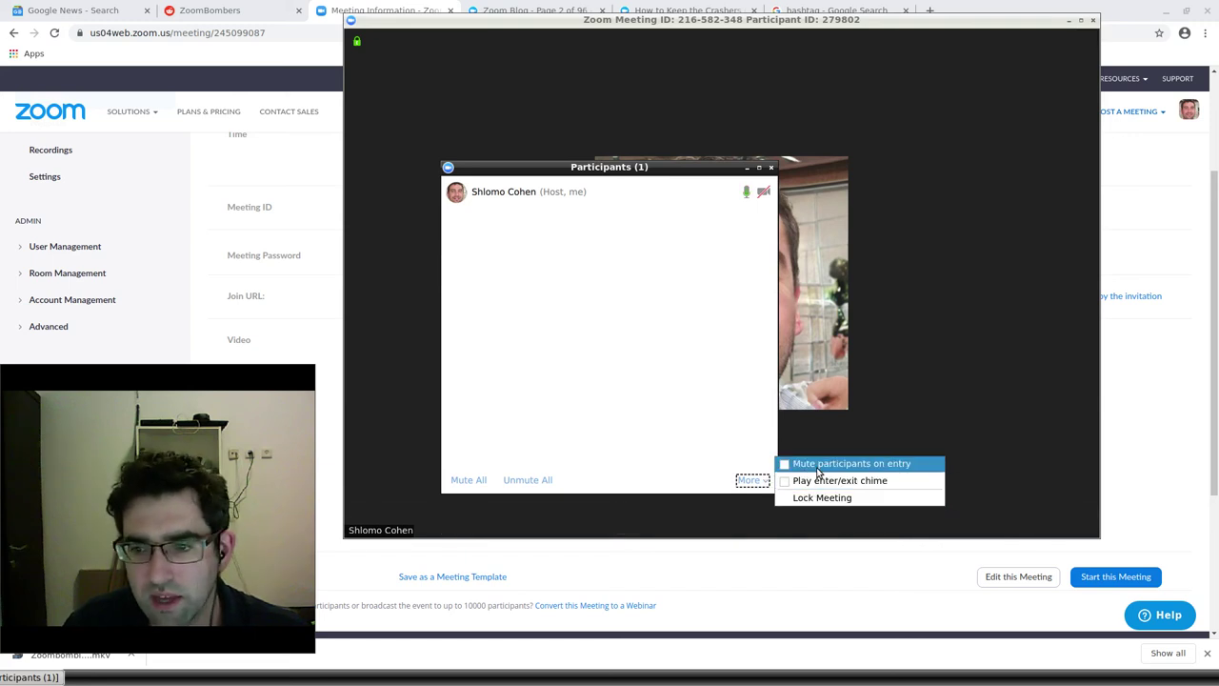
left_click(817, 465)
Lock the meeting against new attendees and end it for all participants
left_click(752, 480)
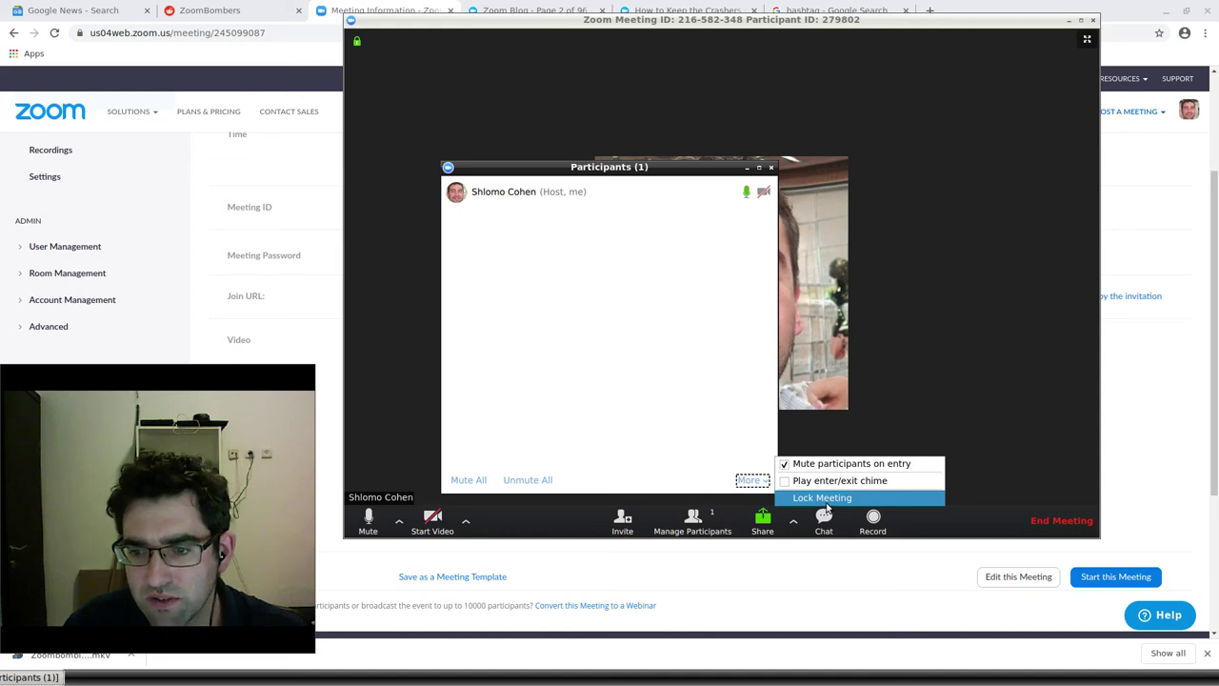
left_click(827, 498)
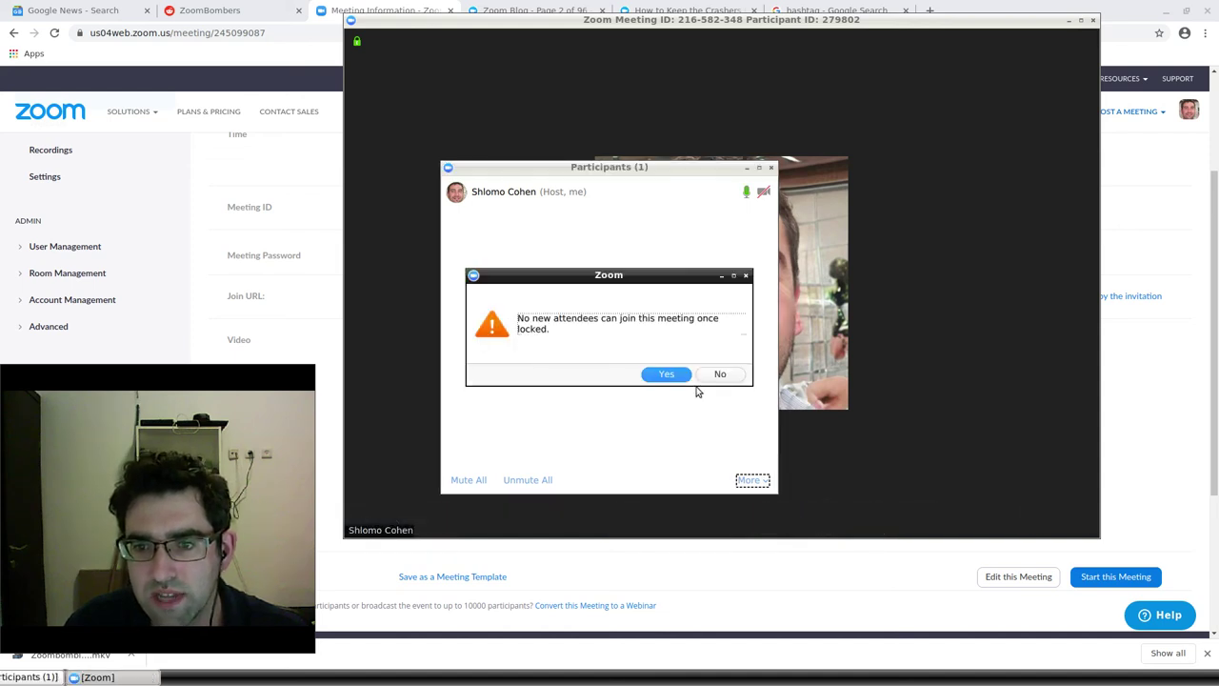
left_click(666, 374)
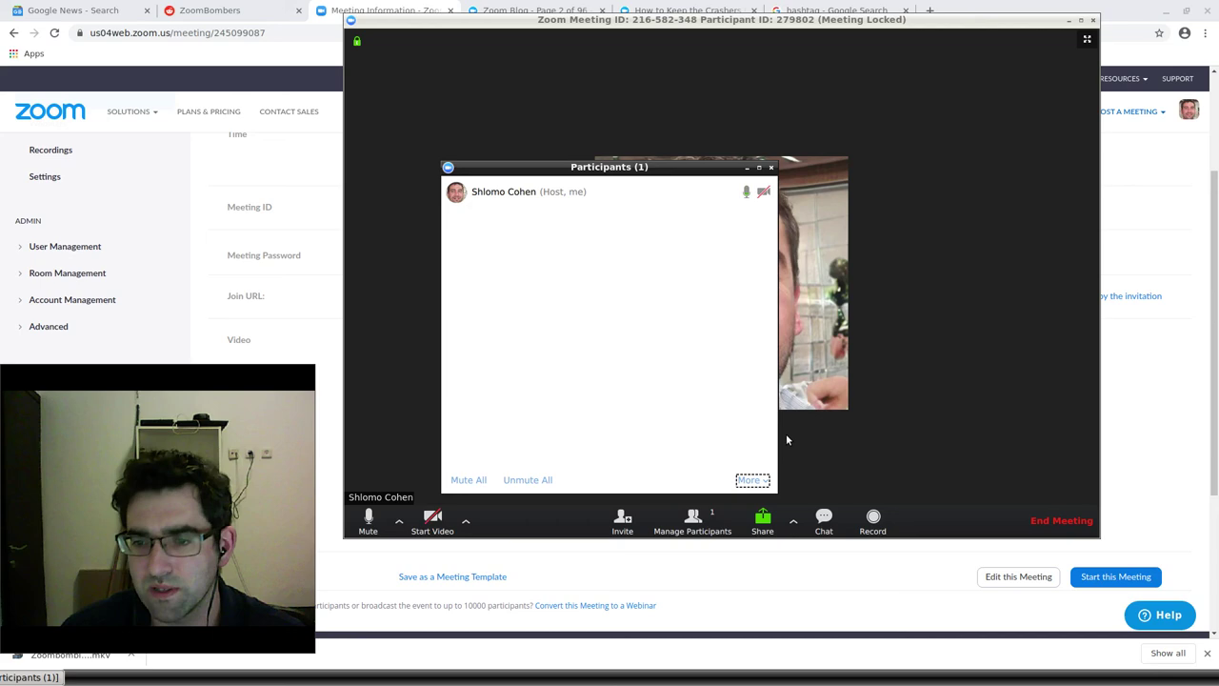
left_click(1091, 520)
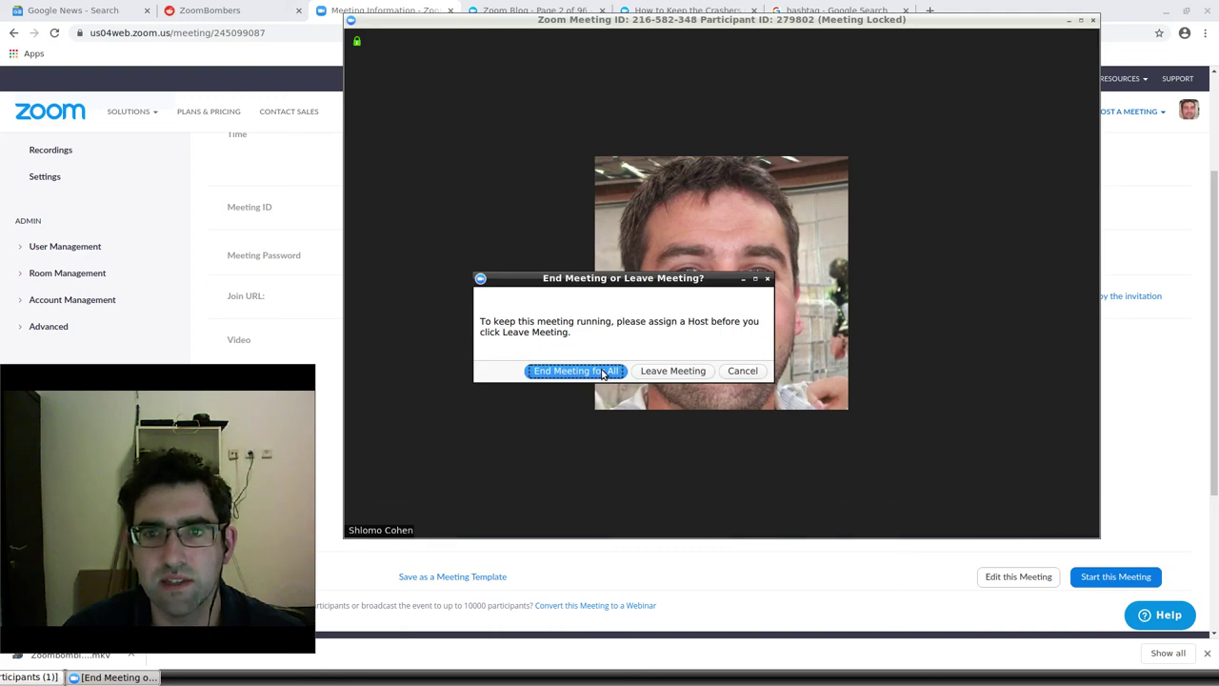
left_click(595, 371)
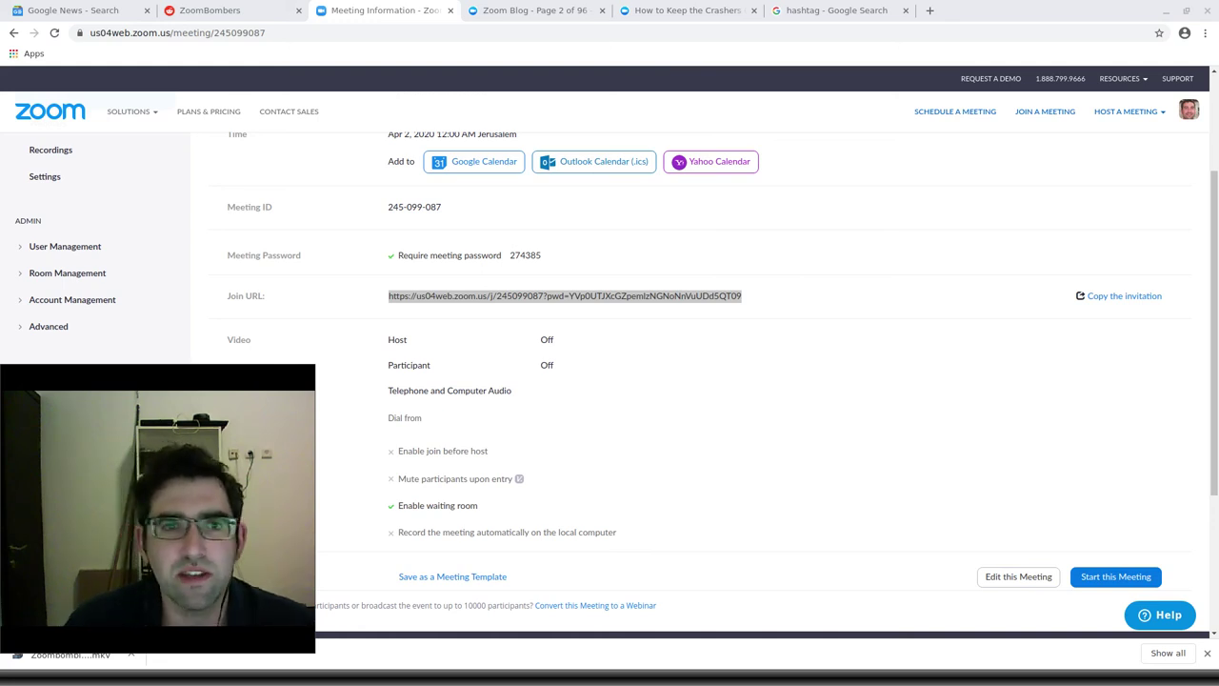
Open Twitter in a new browser tab and search for "zoom.us/j"
left_click(663, 16)
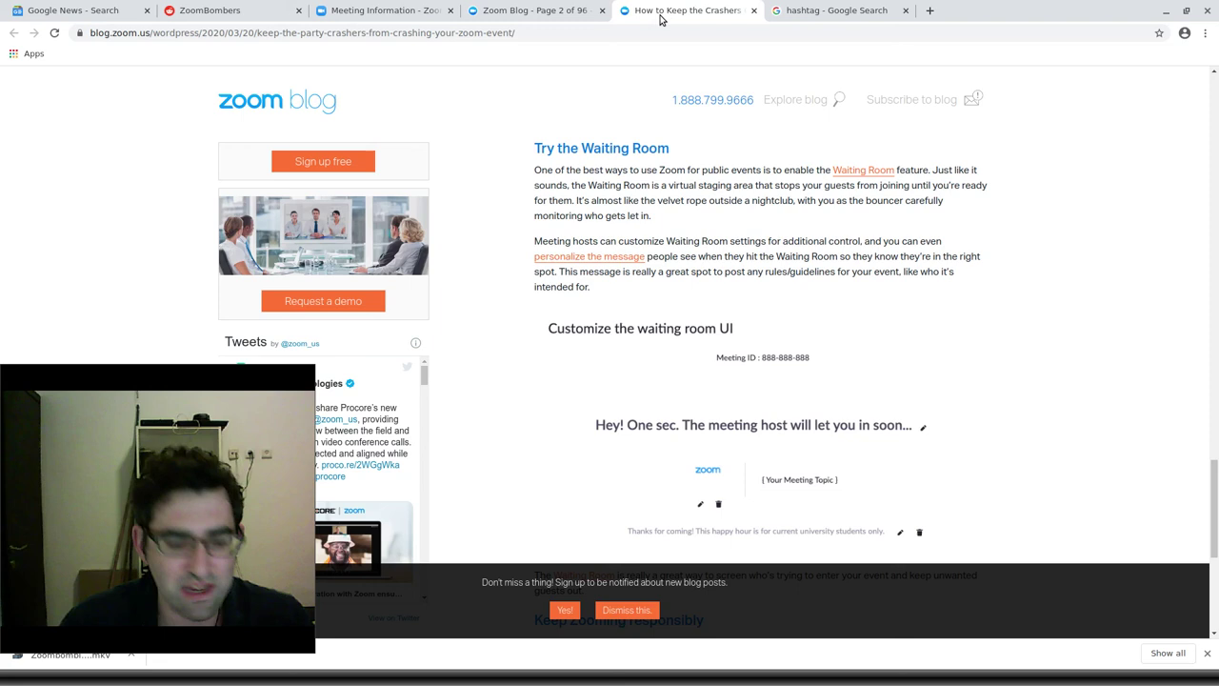
key("ctrl+t")
type("twitte")
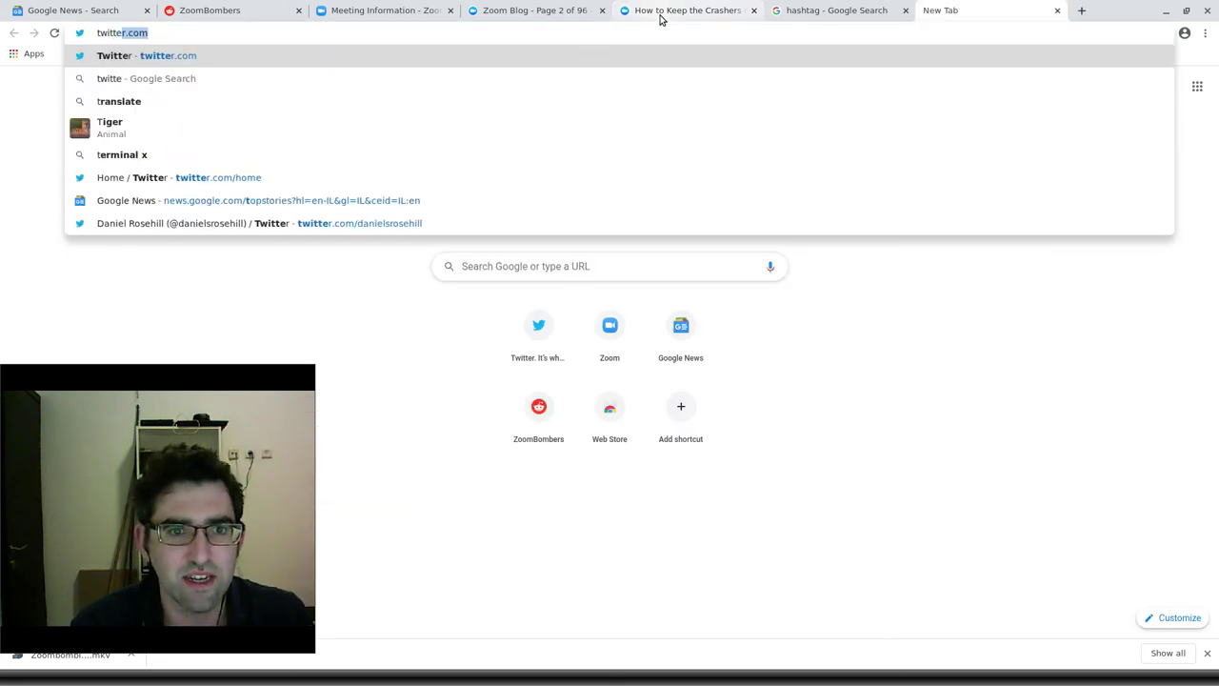
key("Return")
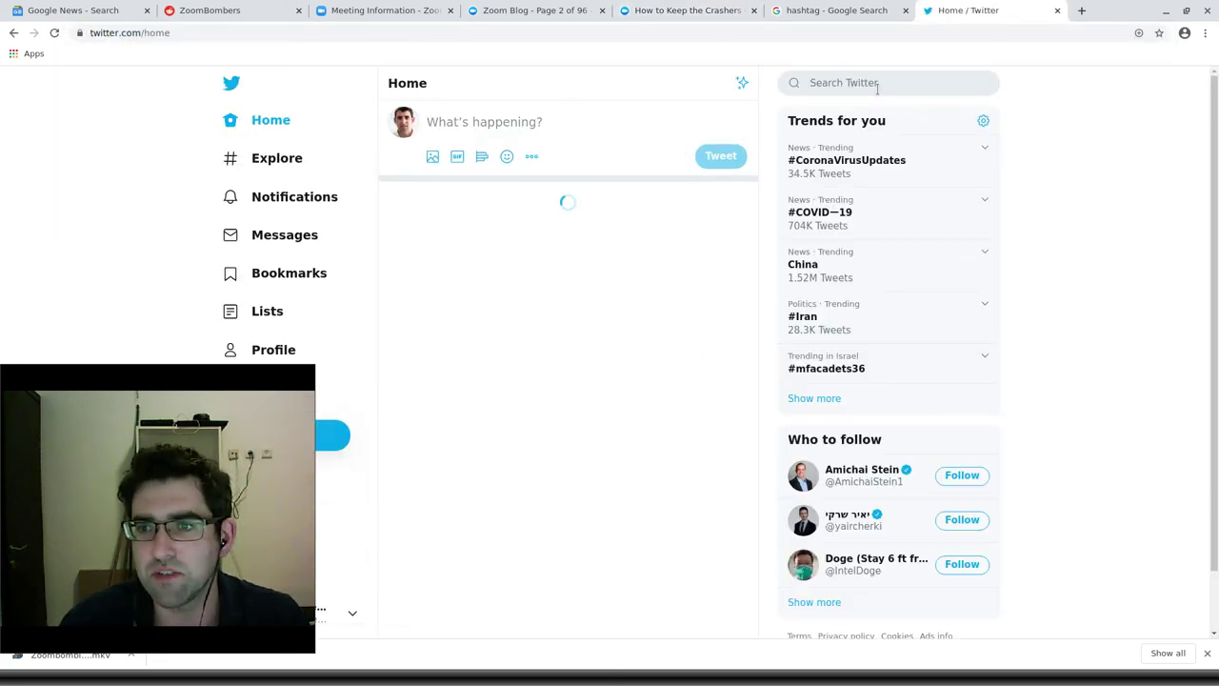
left_click(877, 85)
type("zoom")
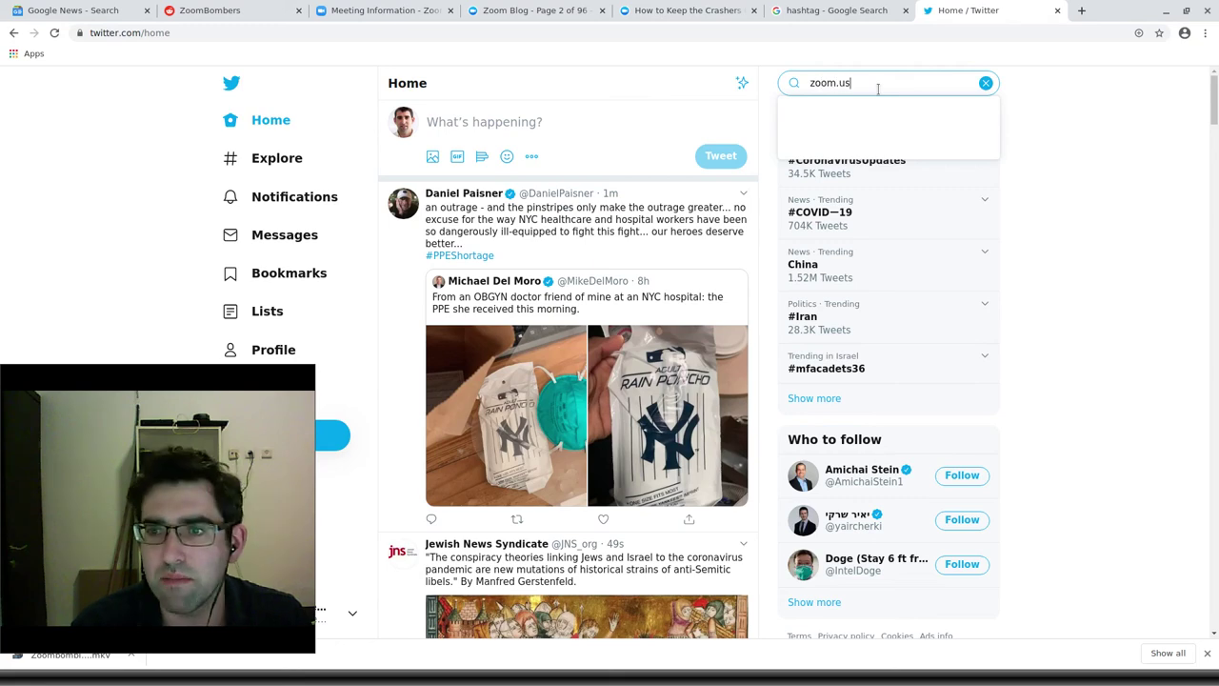
type(".us/j")
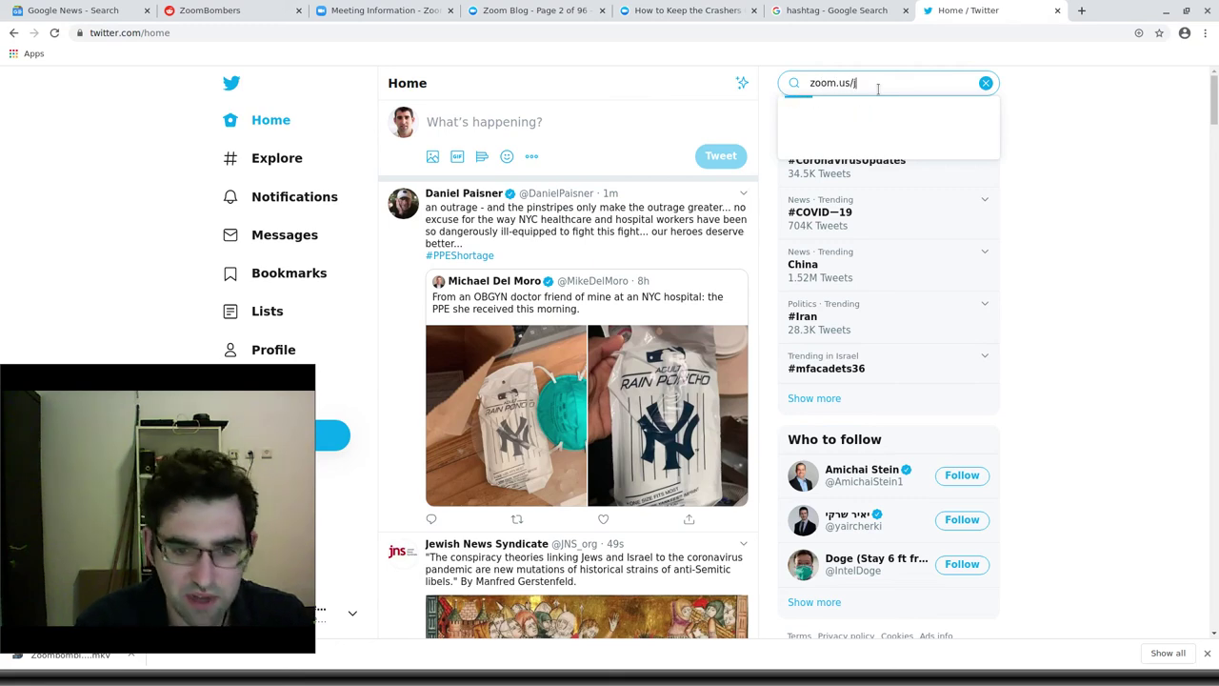
key("Return")
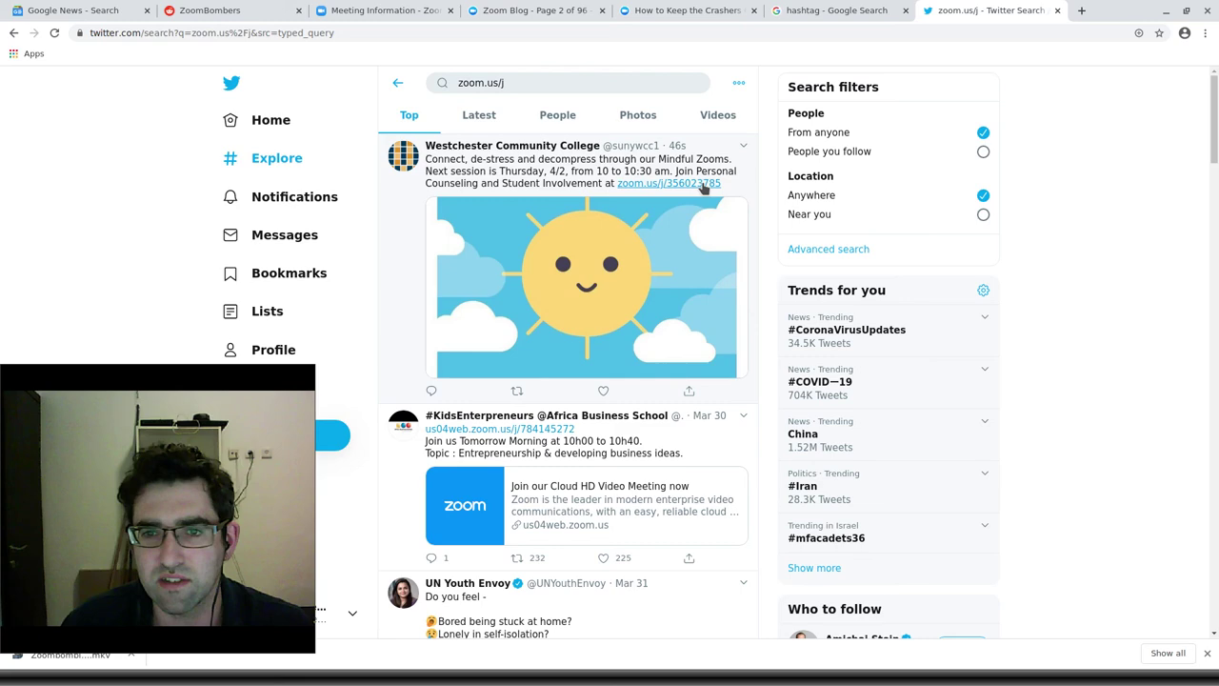
Examine the latest tweets matching the search for publicly shared Zoom meeting links, IDs and passwords
left_click(479, 115)
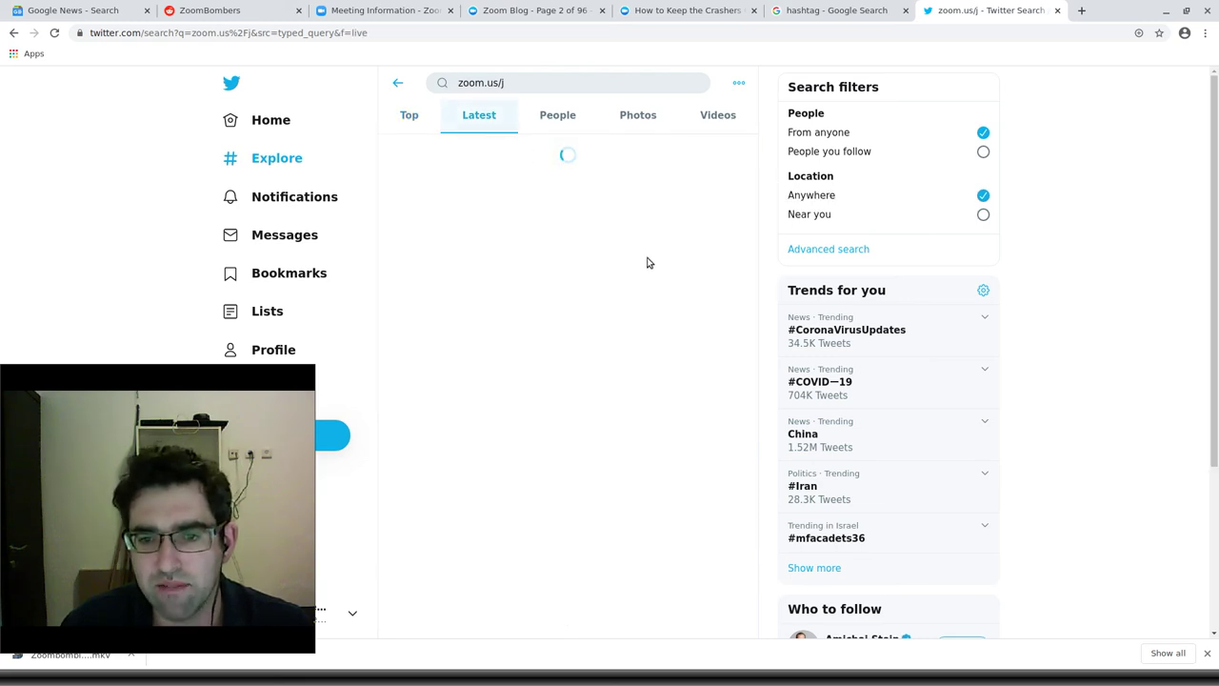
scroll(648, 257, "down", 3)
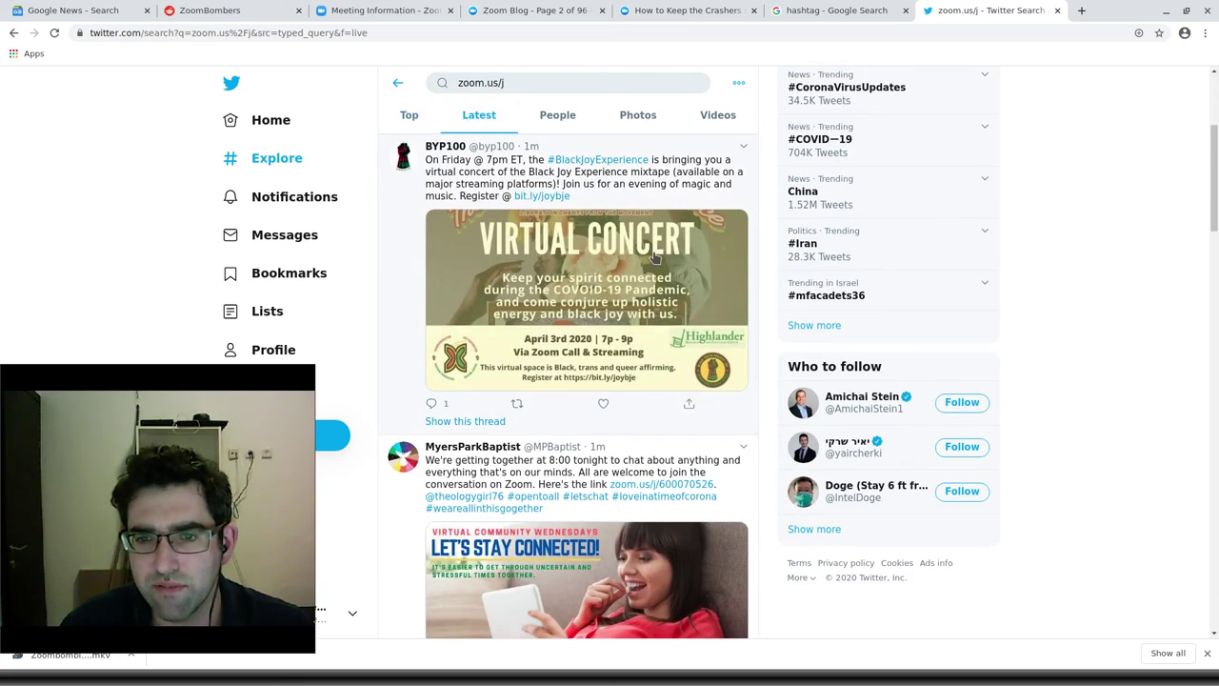
scroll(655, 258, "down", 7)
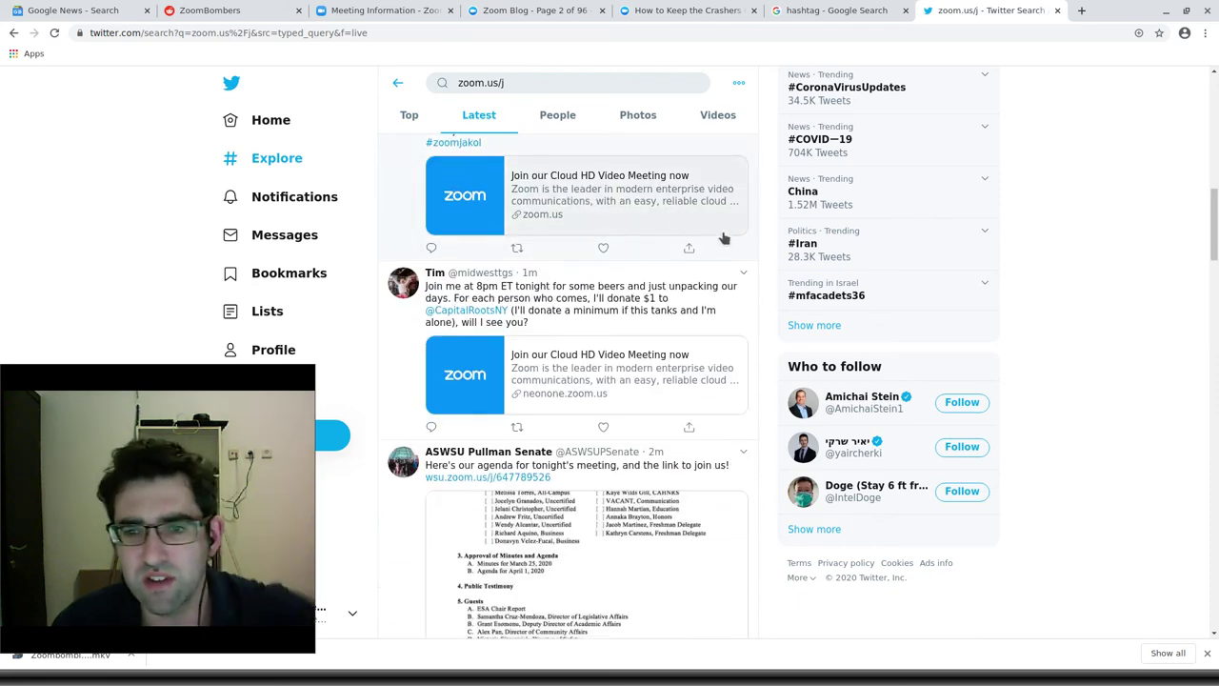
scroll(705, 245, "up", 2)
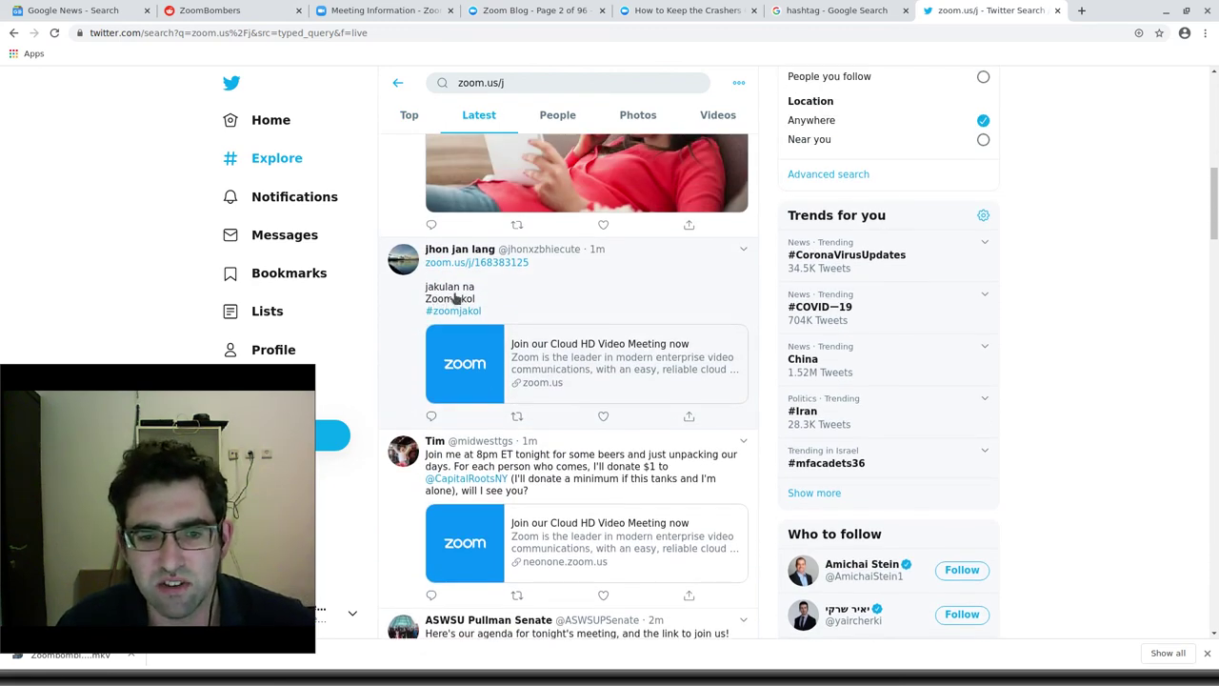
scroll(647, 320, "up", 1)
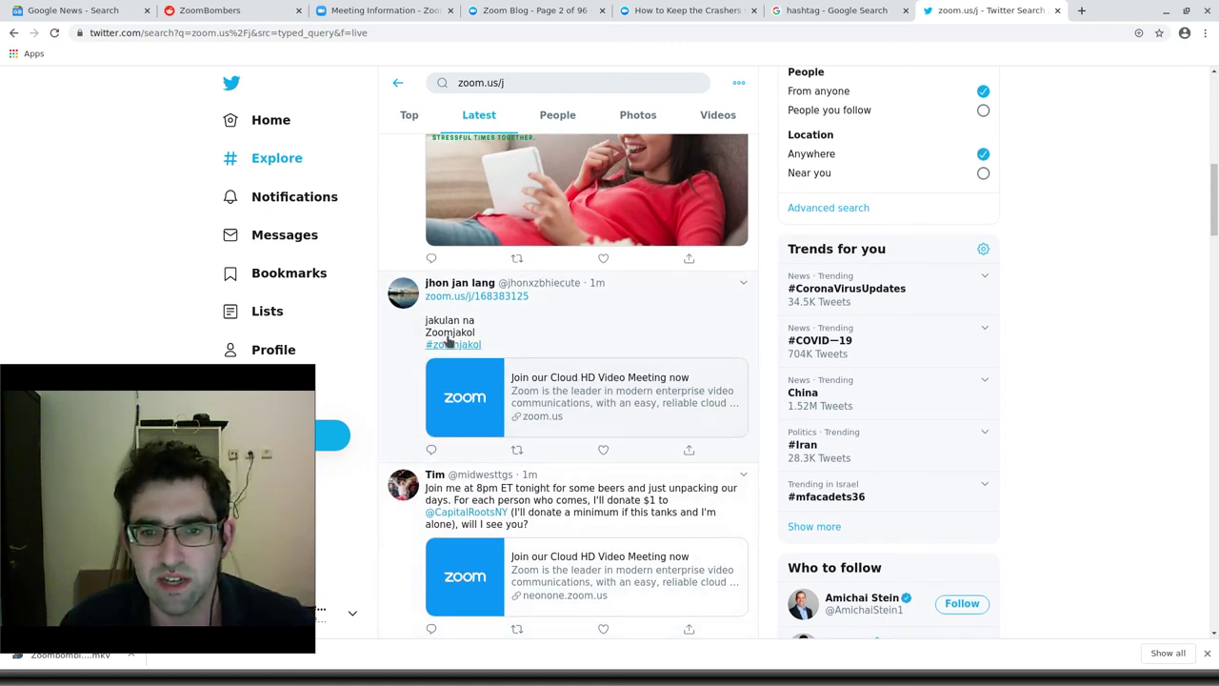
scroll(608, 338, "down", 3)
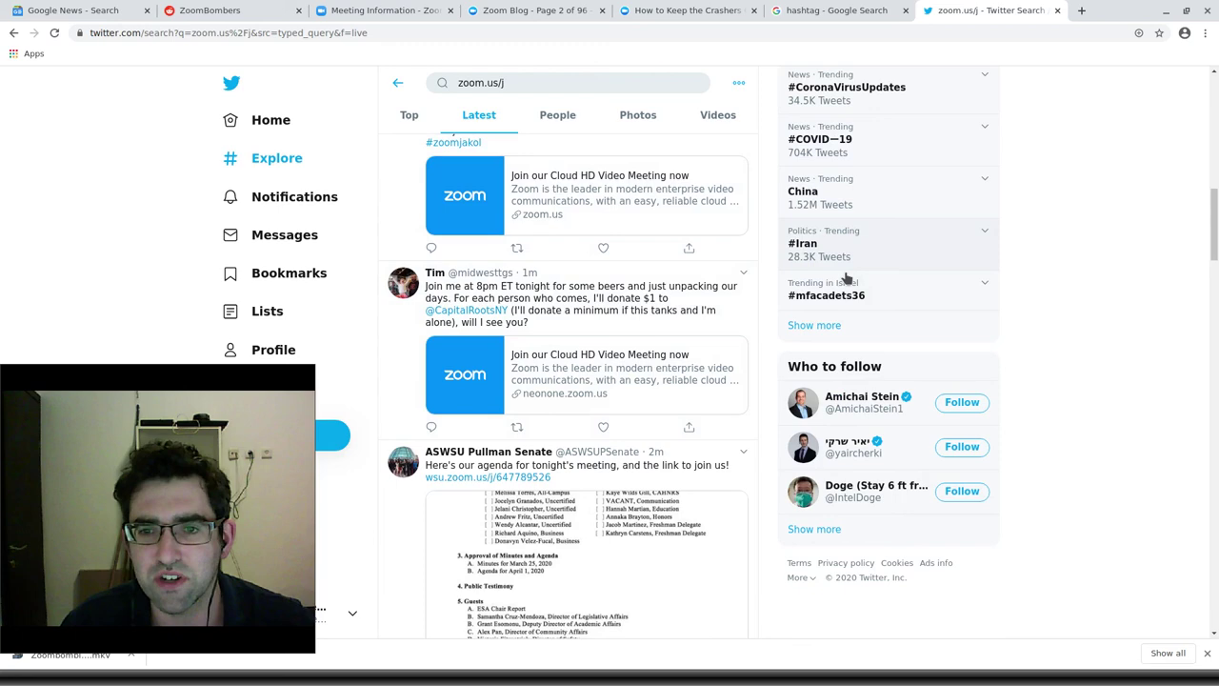
scroll(843, 282, "down", 1)
scroll(843, 282, "down", 3)
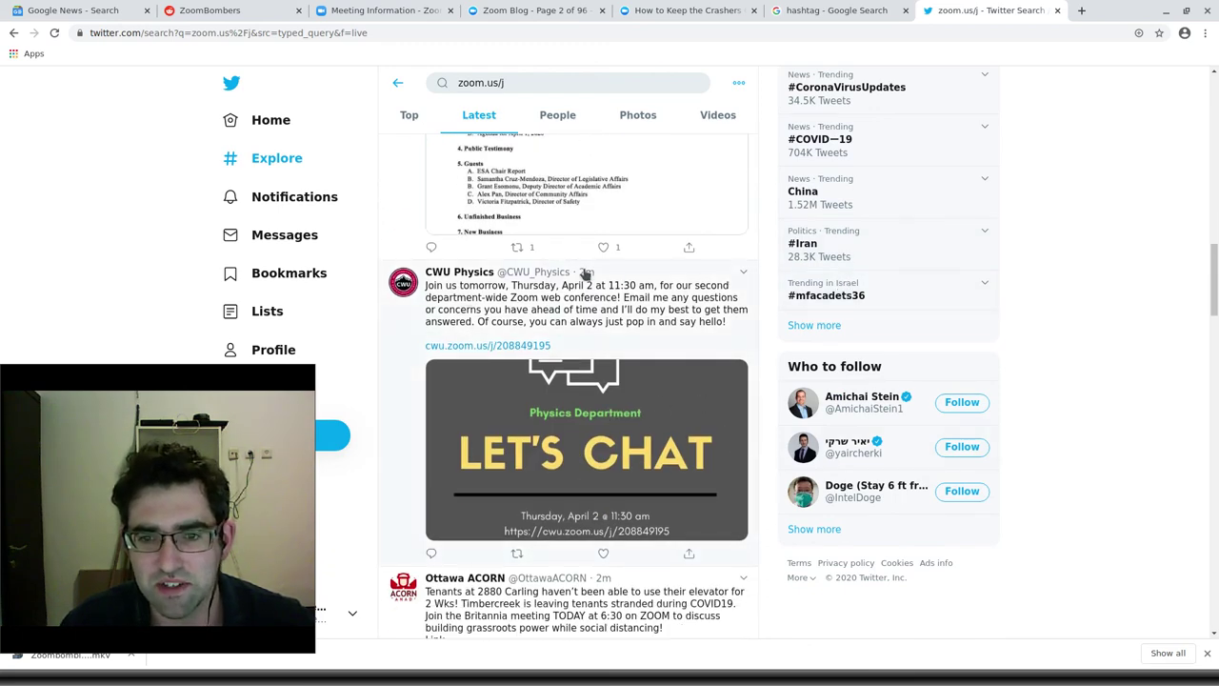
scroll(535, 314, "down", 4)
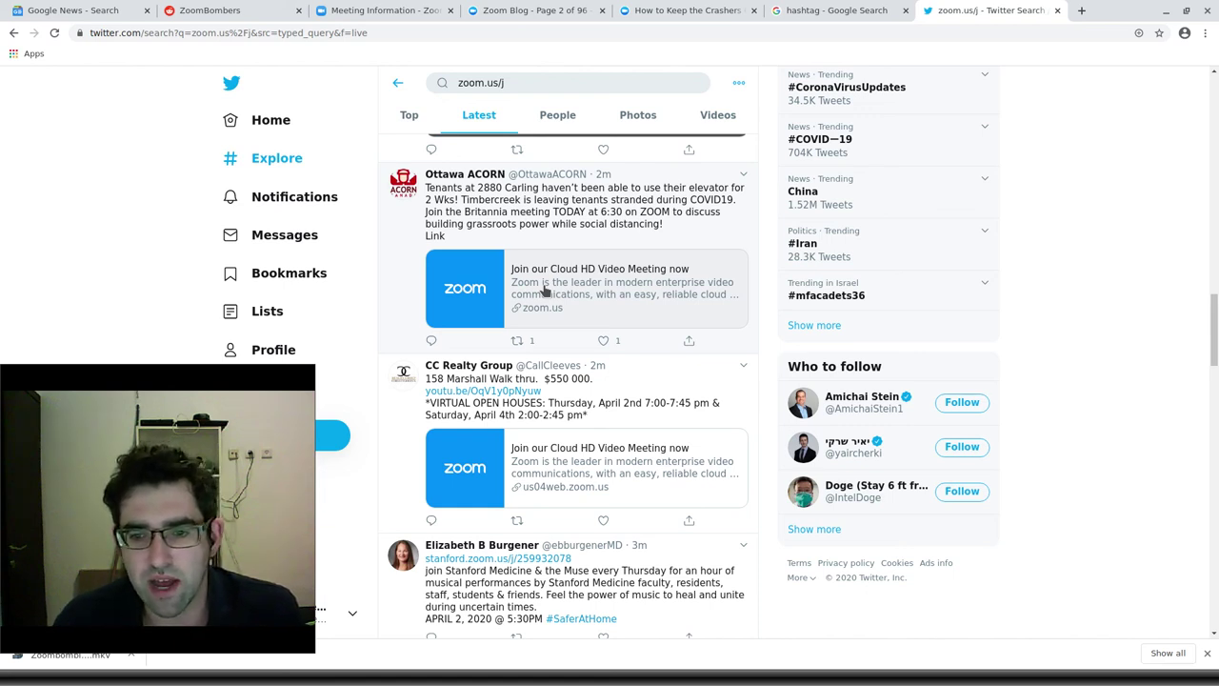
scroll(571, 272, "down", 2)
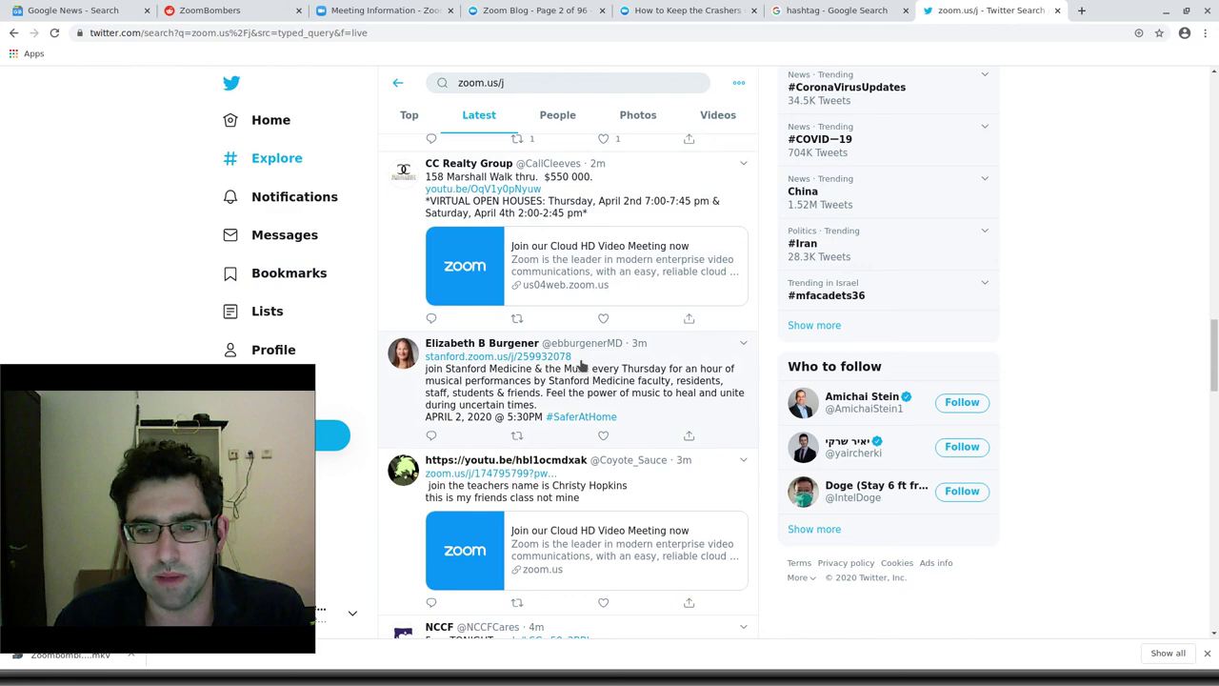
scroll(583, 371, "down", 2)
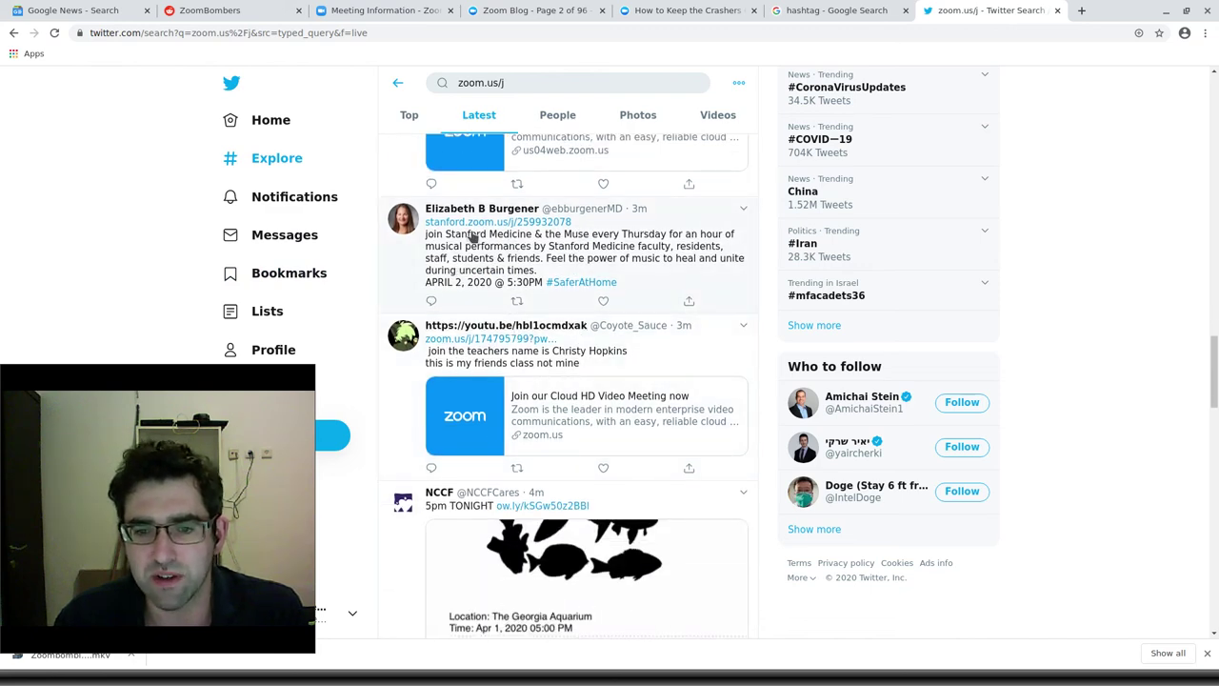
scroll(475, 242, "down", 10)
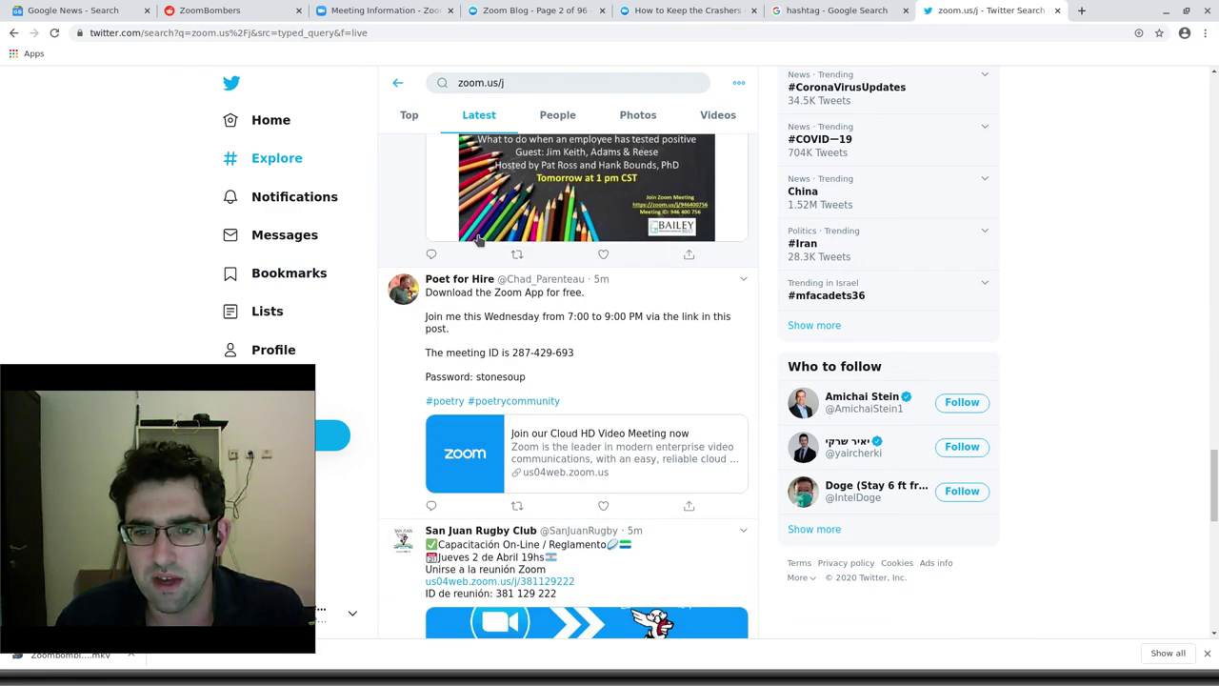
scroll(477, 244, "down", 1)
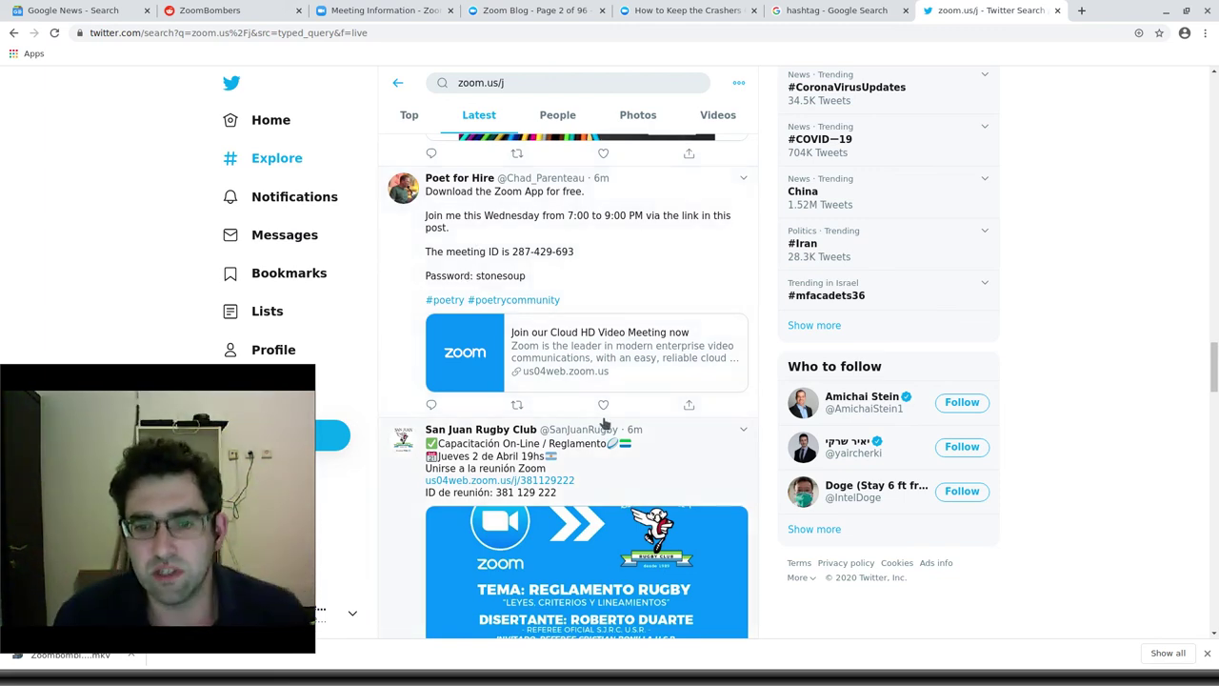
scroll(602, 257, "down", 2)
scroll(602, 258, "down", 2)
scroll(610, 248, "down", 2)
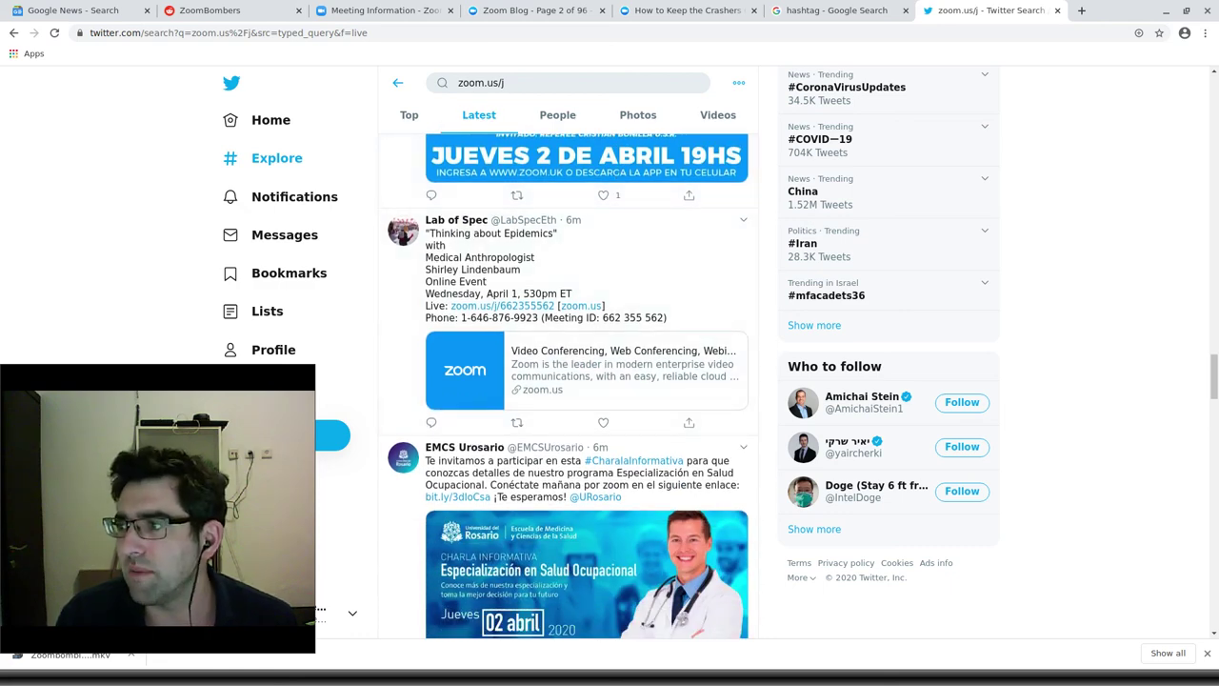
Open the presenter's personal .co.il website in a new browser tab and look through its contact page
left_click(422, 32)
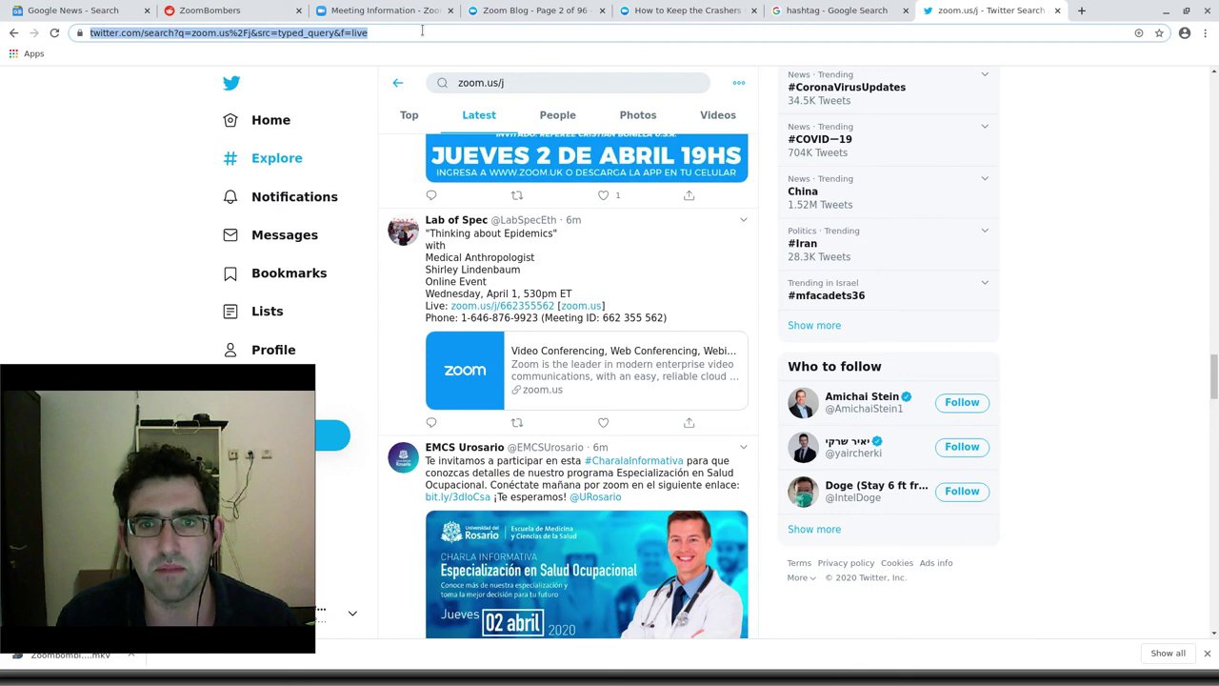
key("ctrl+t")
type("danielrosehill")
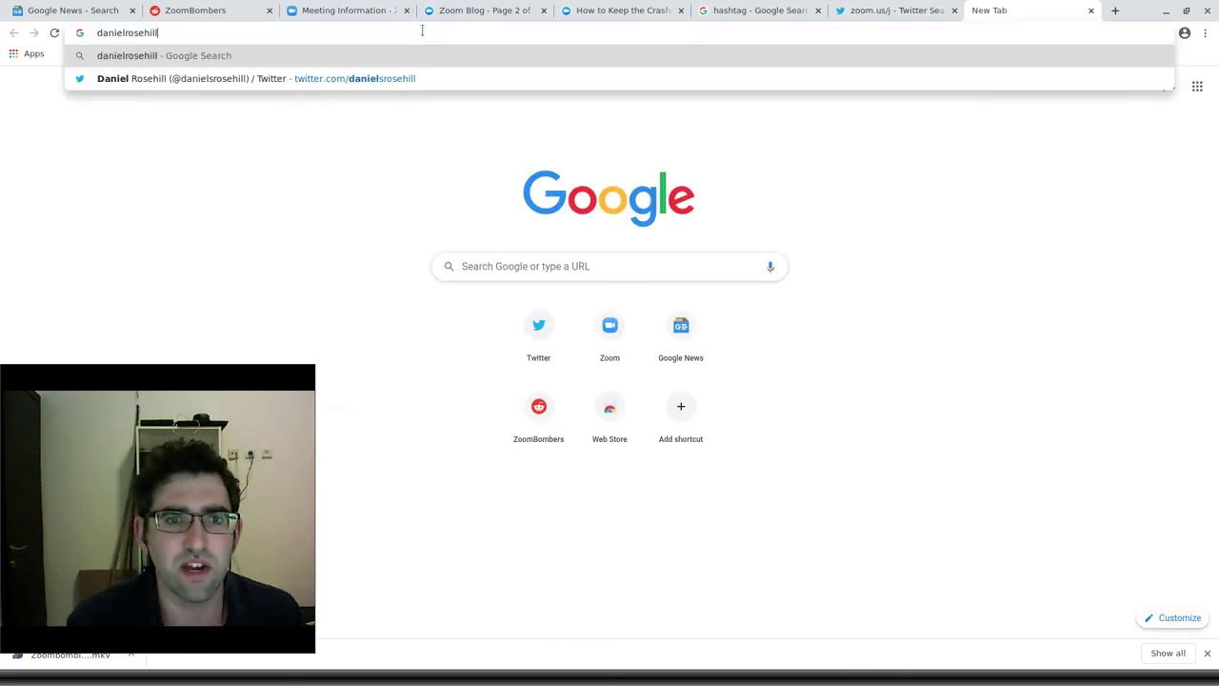
type(".co.il")
key("Return")
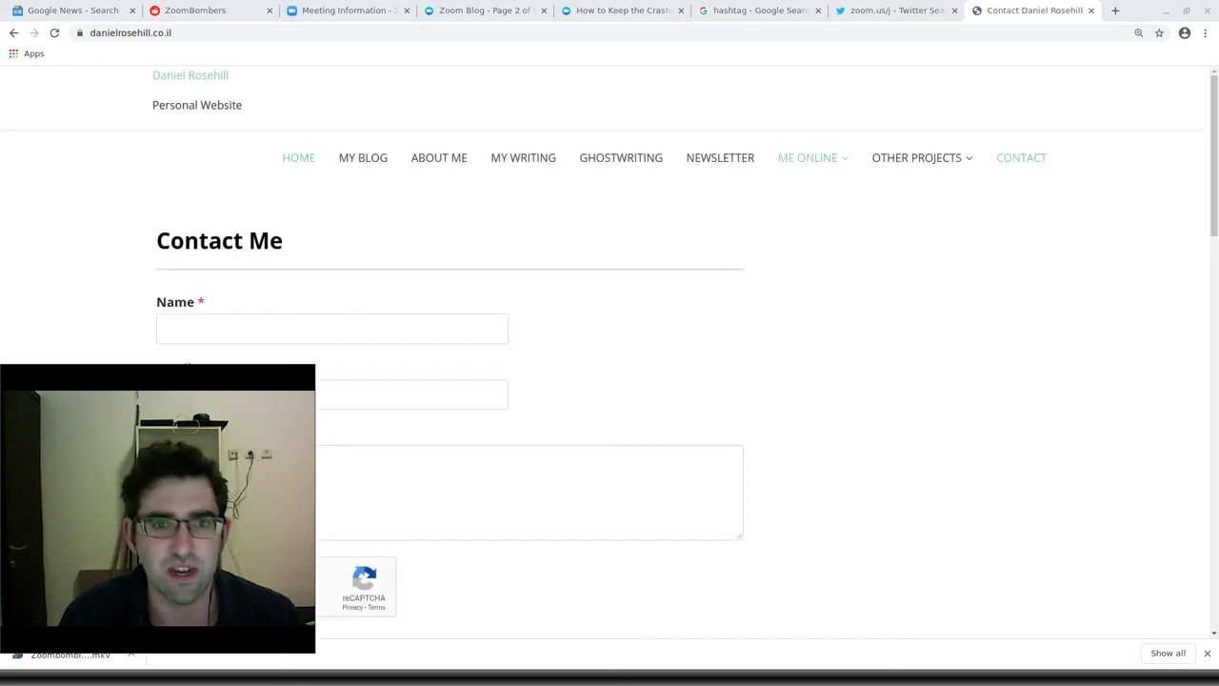
scroll(162, 275, "down", 3)
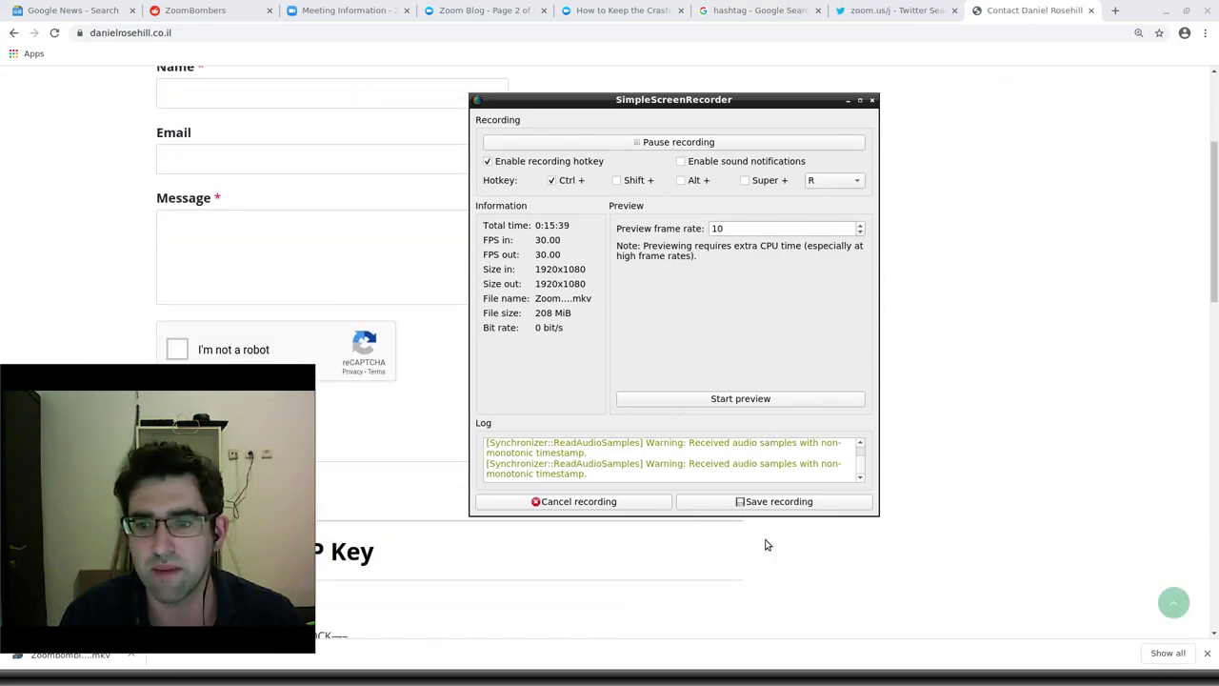